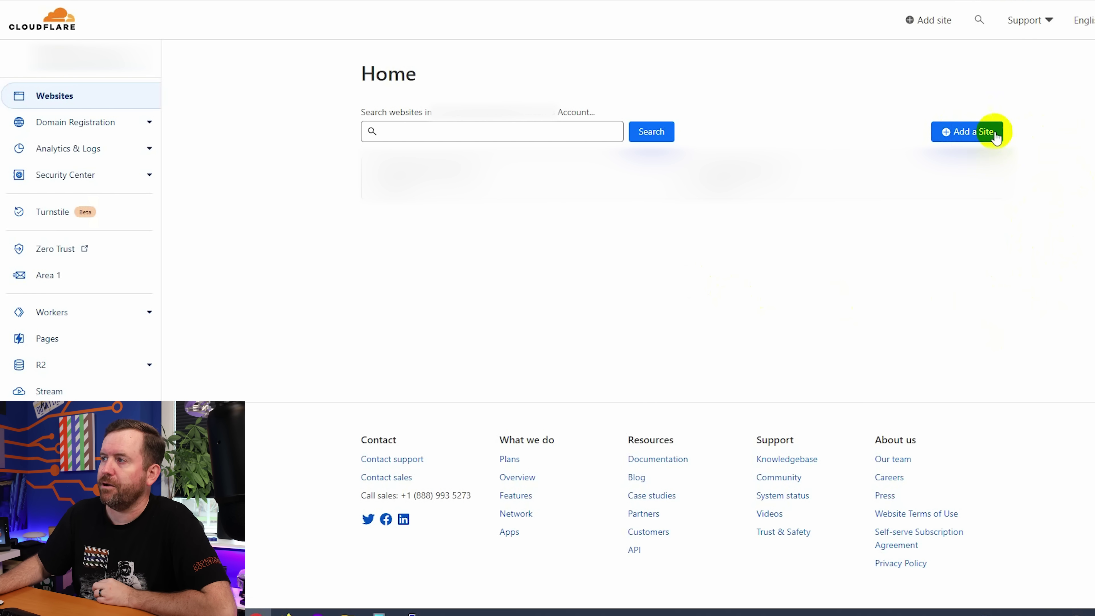
# Add the site crosstalkwireless.com to the Cloudflare account.
pyautogui.click(966, 136)
pyautogui.write('c')
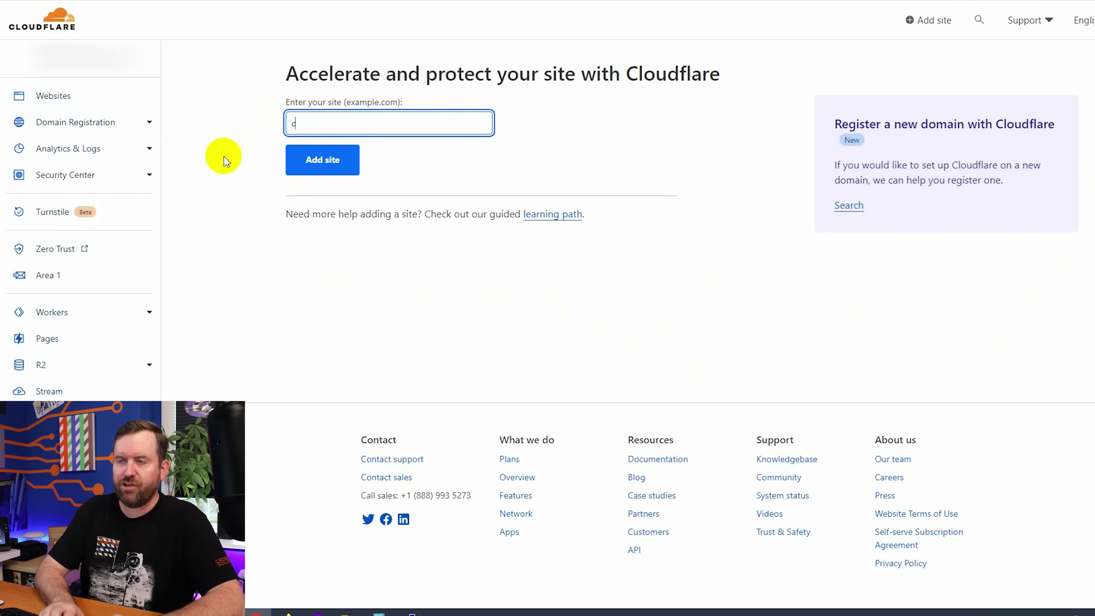
pyautogui.write('rosstalkwirele')
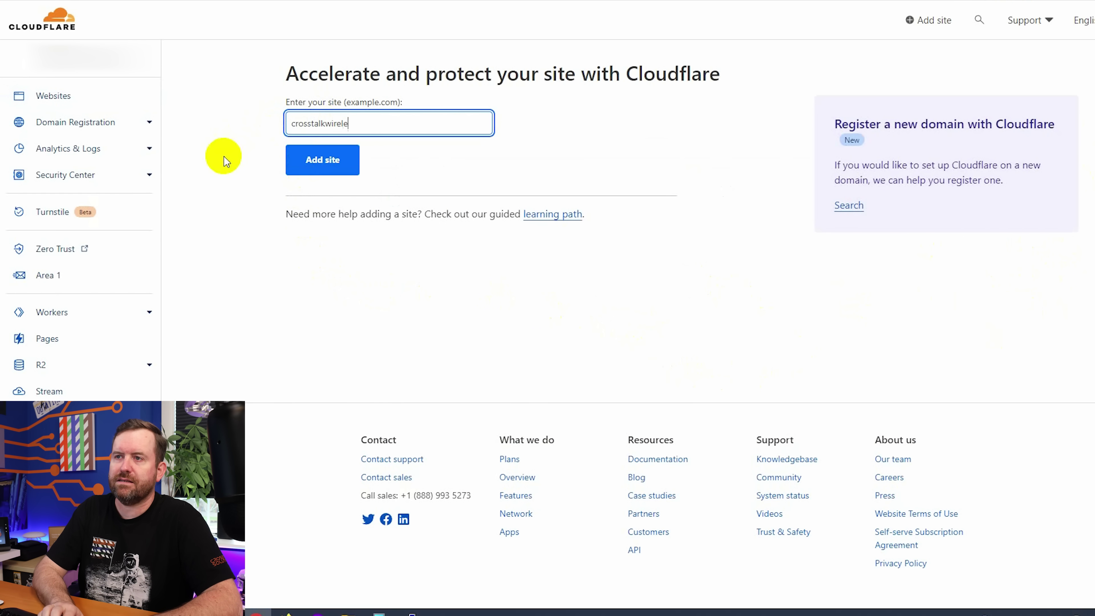
pyautogui.write('ss.com')
pyautogui.click(329, 160)
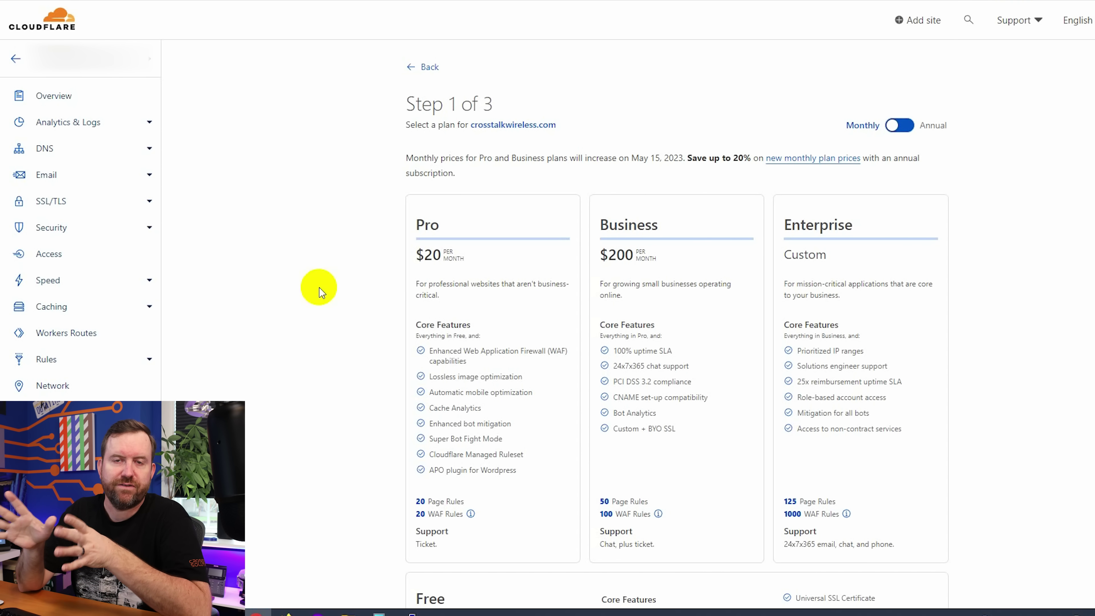
# Choose the Free plan for crosstalkwireless.com and continue to its DNS records.
pyautogui.scroll(-6, 379, 306)
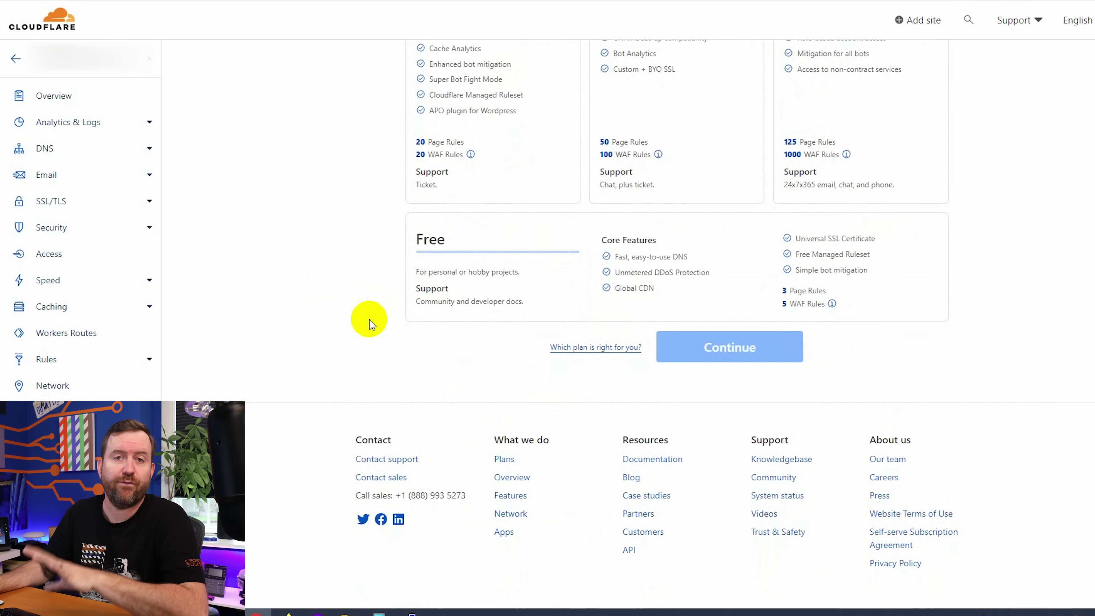
pyautogui.click(535, 283)
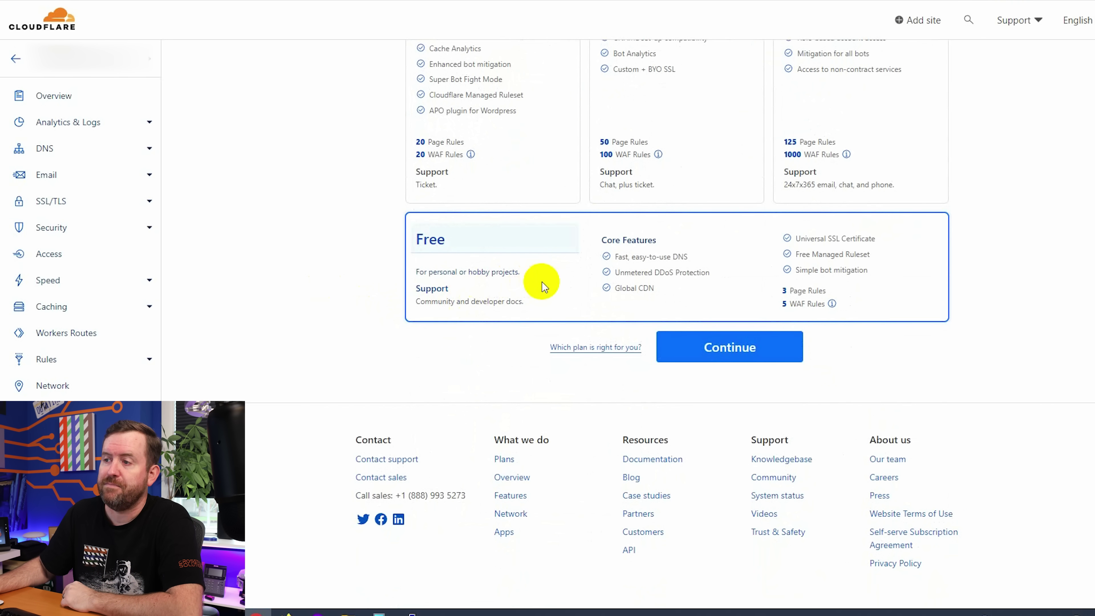
pyautogui.click(732, 355)
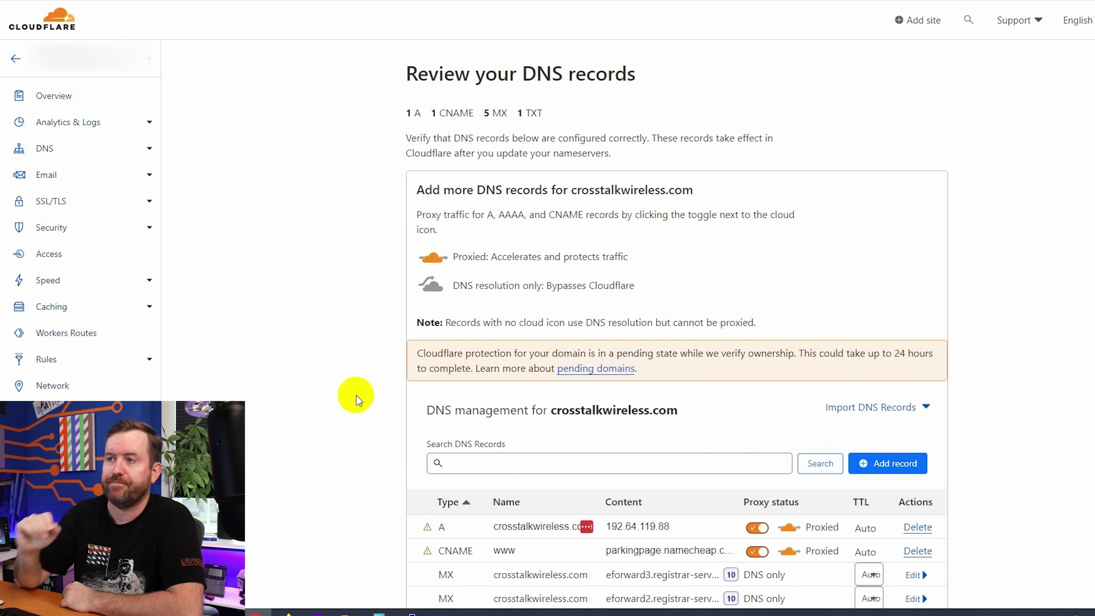
# Delete the imported www CNAME record and the crosstalkwireless.com A record, and continue to the nameserver setup.
pyautogui.scroll(-7, 360, 395)
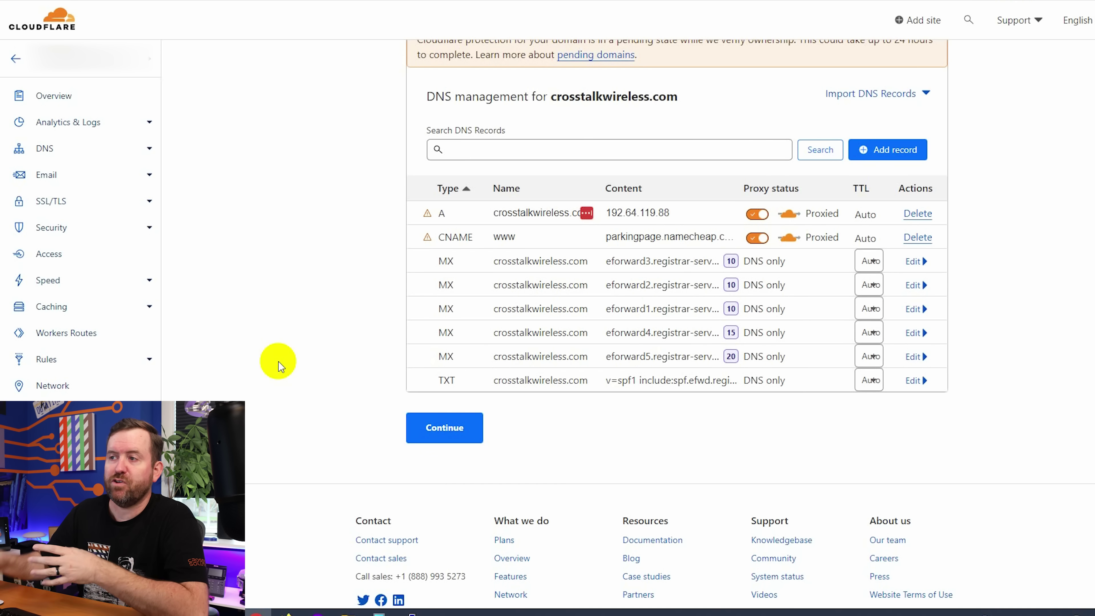
pyautogui.click(601, 237)
pyautogui.moveTo(605, 237); pyautogui.dragTo(724, 237)
pyautogui.click(319, 354)
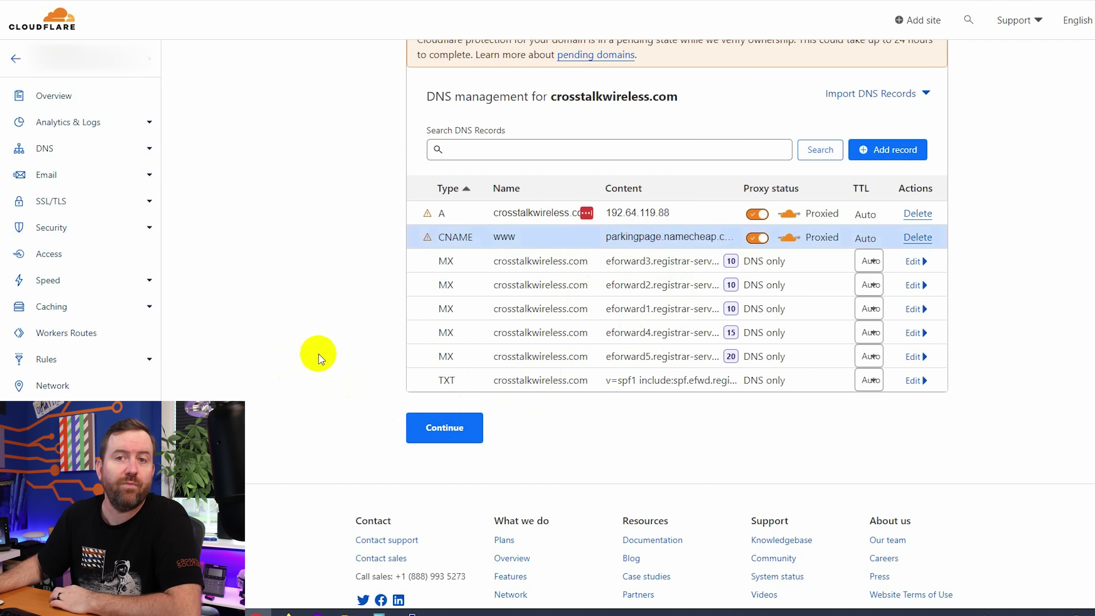
pyautogui.click(919, 237)
pyautogui.click(818, 362)
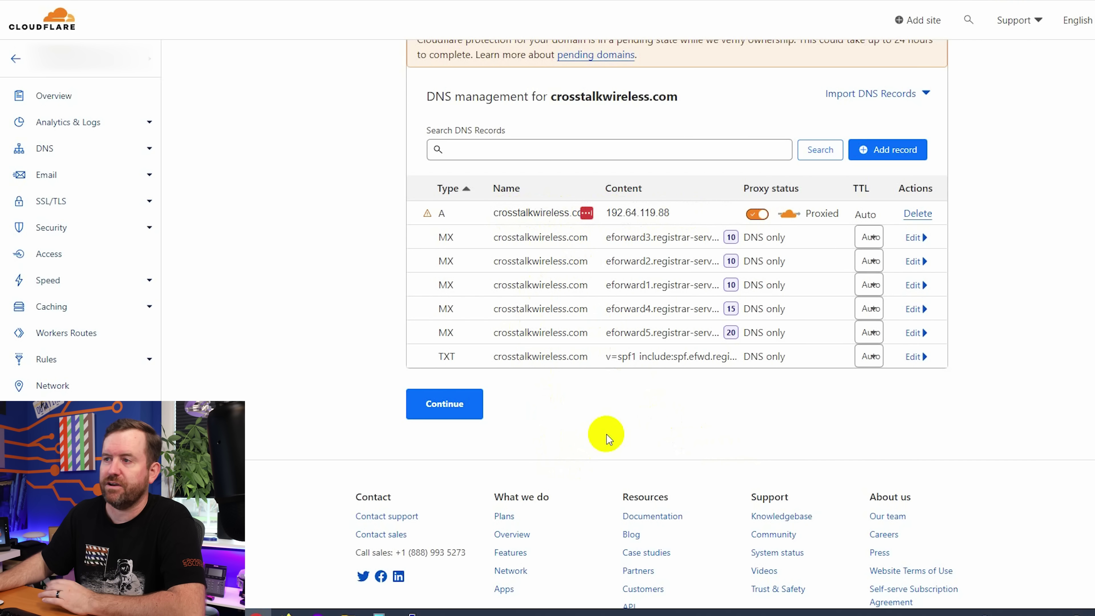
pyautogui.click(919, 213)
pyautogui.click(818, 363)
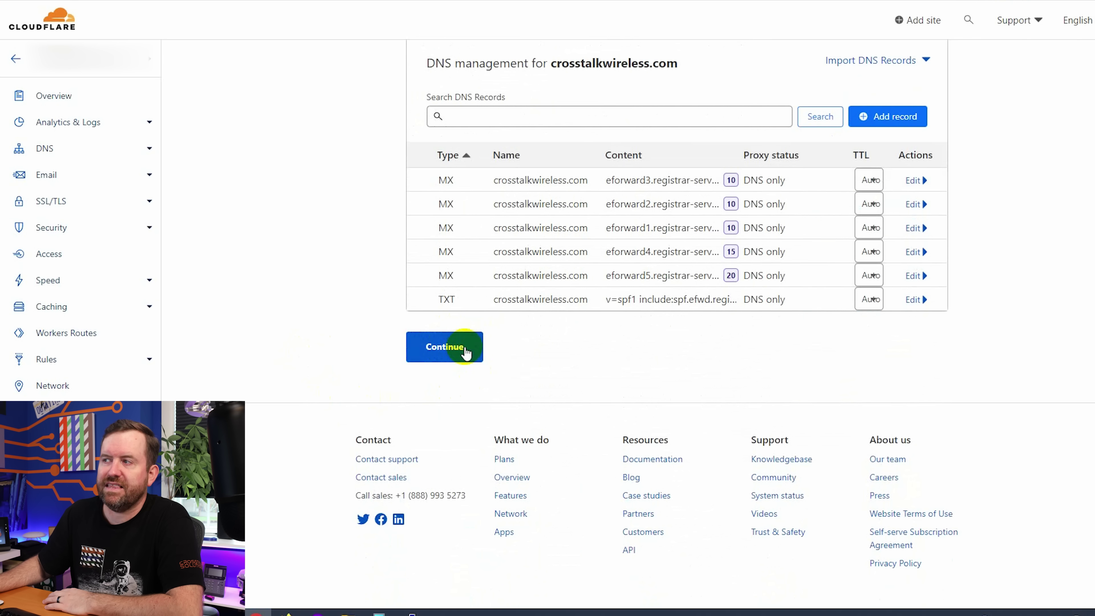
pyautogui.click(453, 352)
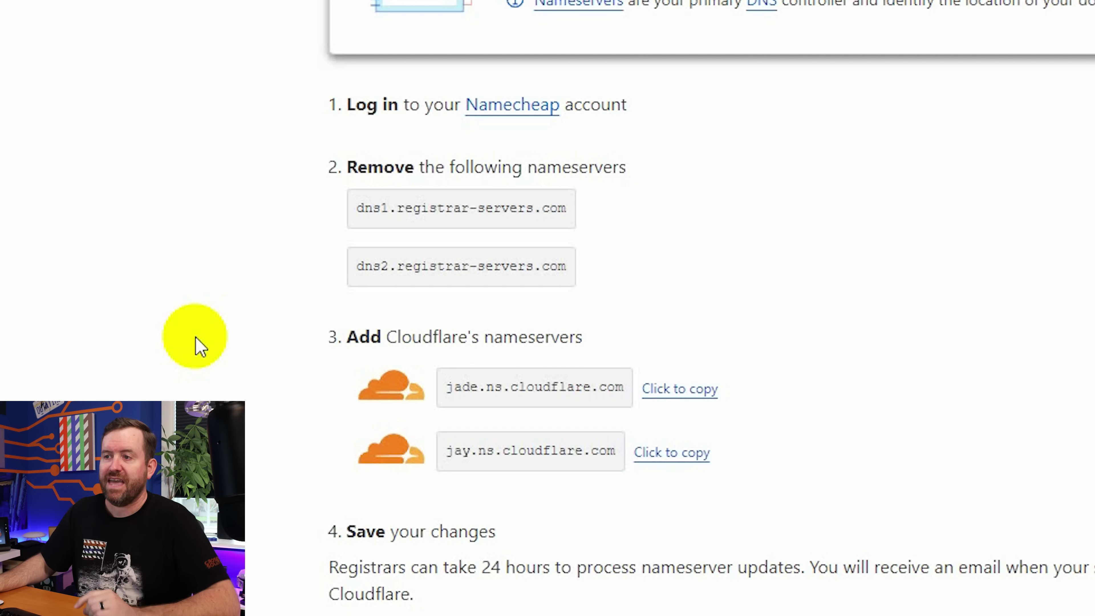
# Copy the first assigned Cloudflare nameserver, jade.ns.cloudflare.com, from the nameserver instructions.
pyautogui.scroll(-3, 166, 296)
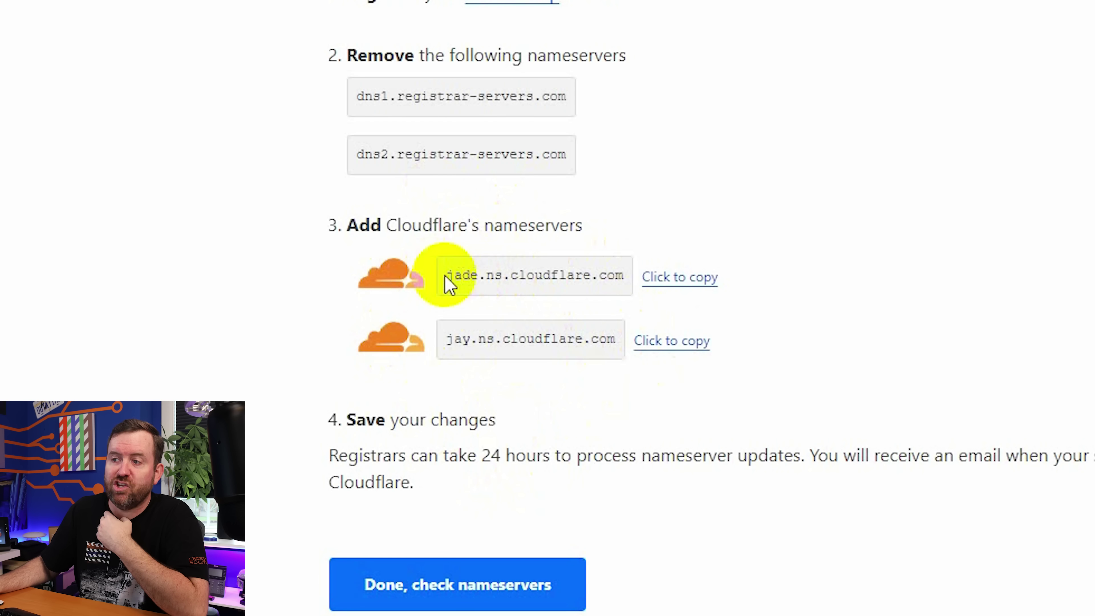
pyautogui.moveTo(446, 277); pyautogui.dragTo(542, 281)
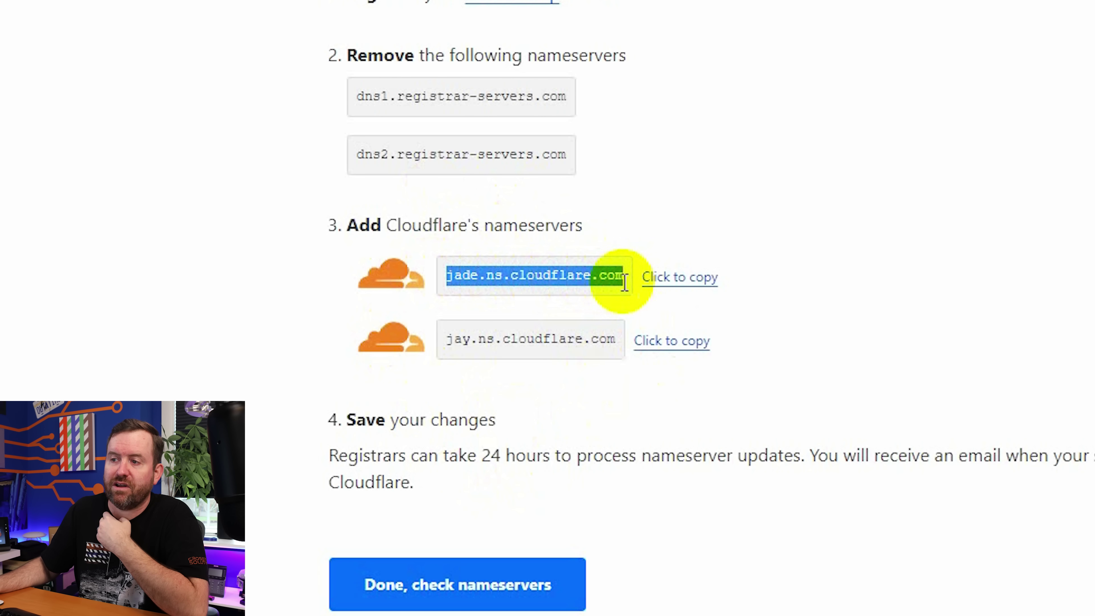
pyautogui.moveTo(446, 341); pyautogui.dragTo(617, 344)
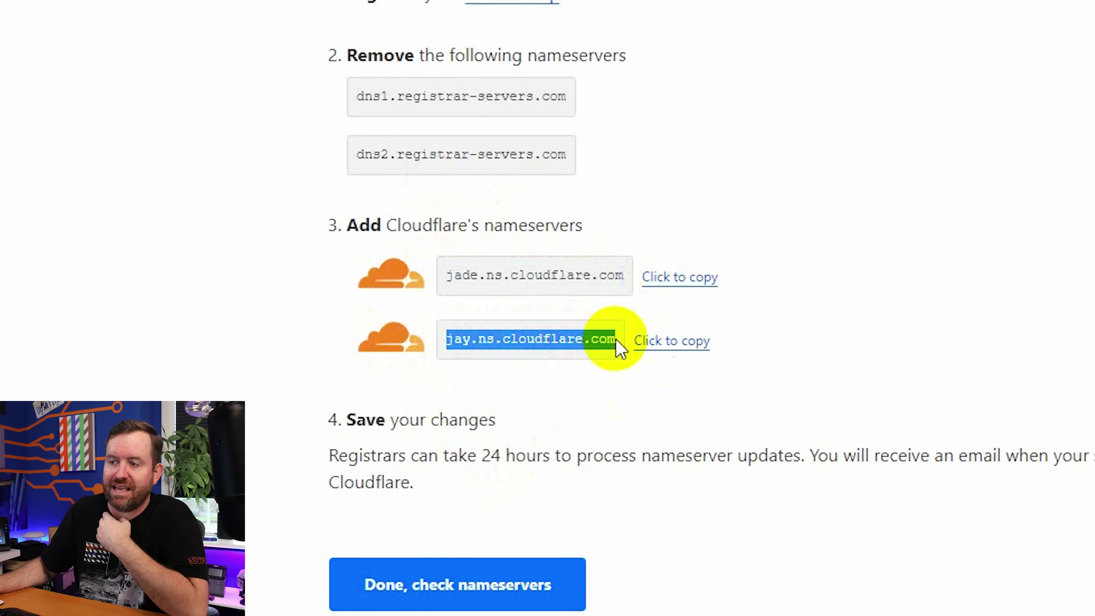
pyautogui.click(635, 427)
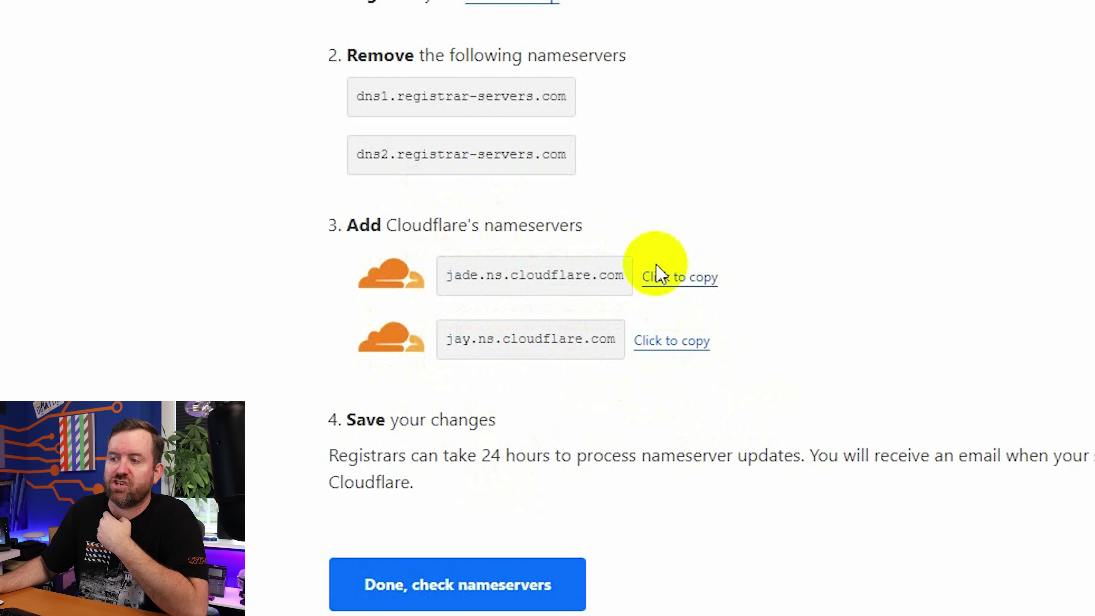
pyautogui.click(673, 278)
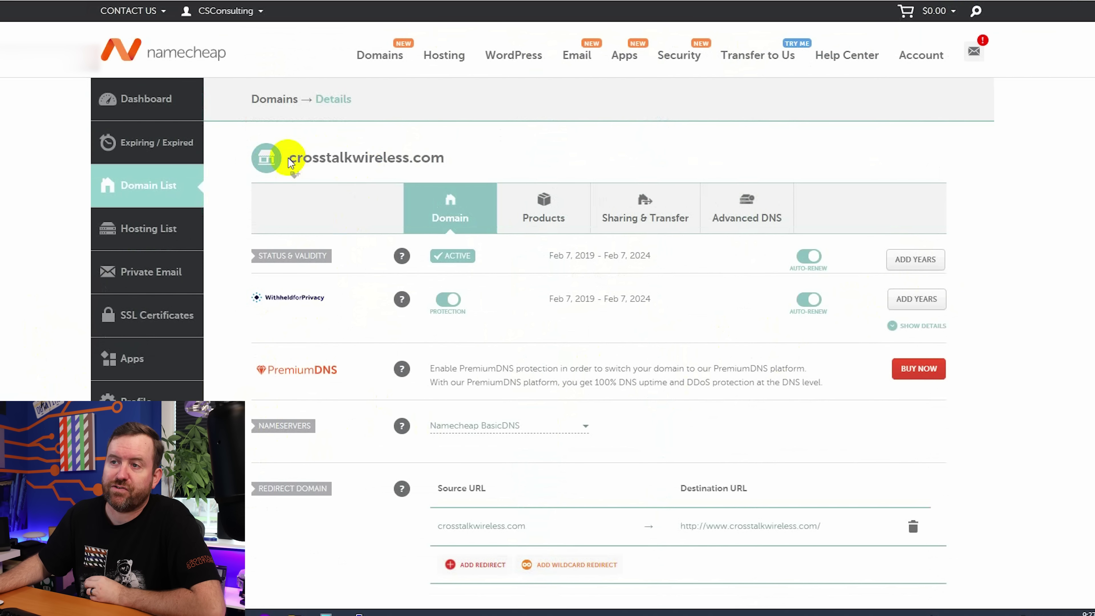
# In Namecheap, switch crosstalkwireless.com to Custom DNS and enter jade.ns.cloudflare.com as the first nameserver.
pyautogui.moveTo(293, 160); pyautogui.dragTo(471, 151)
pyautogui.scroll(-3, 240, 360)
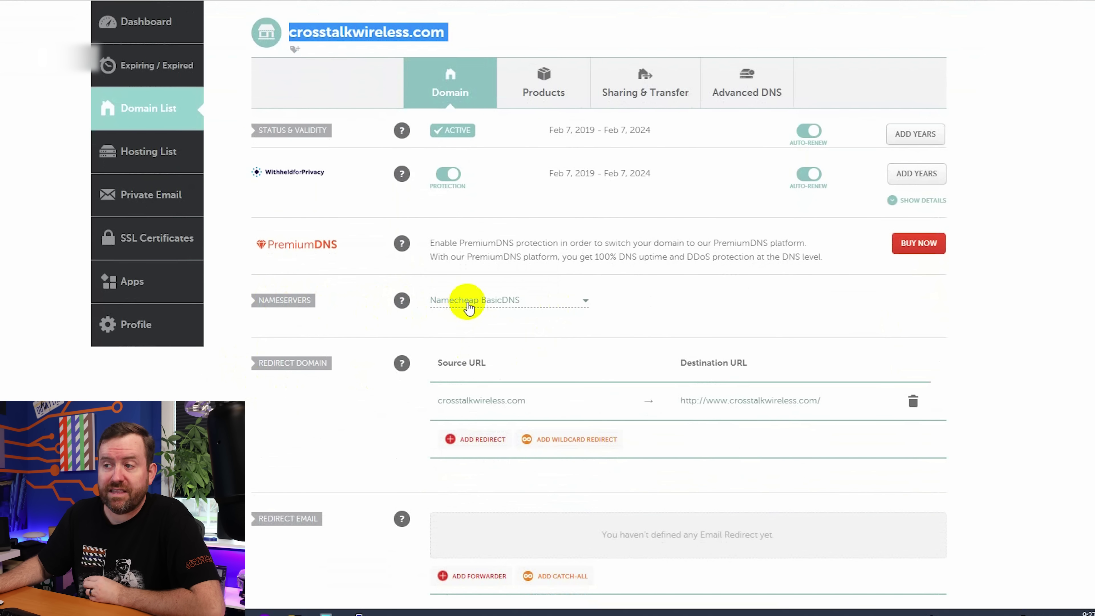
pyautogui.click(515, 306)
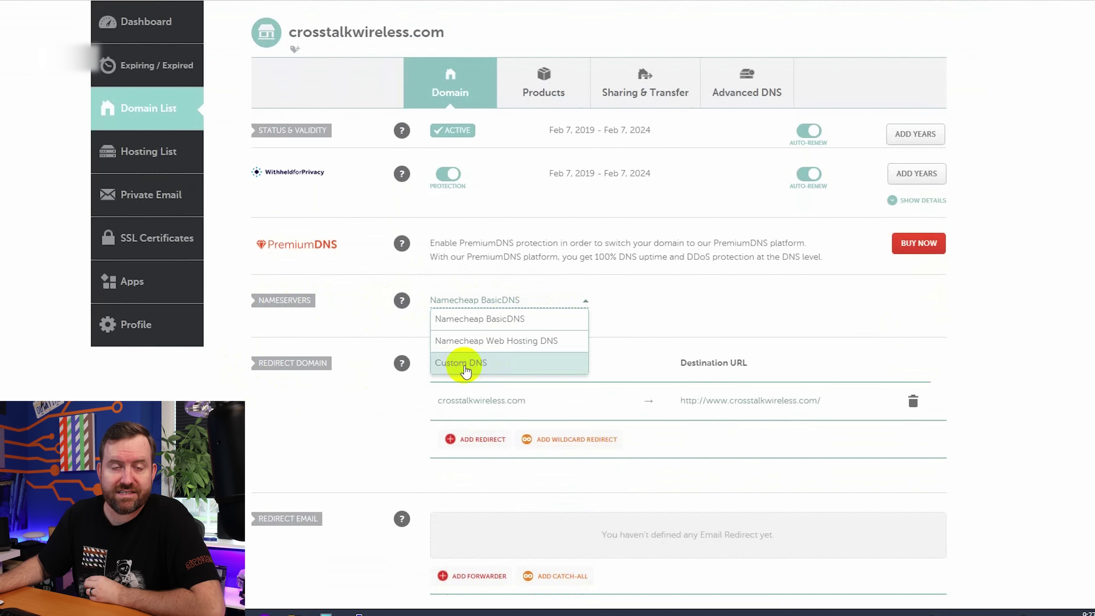
pyautogui.click(465, 364)
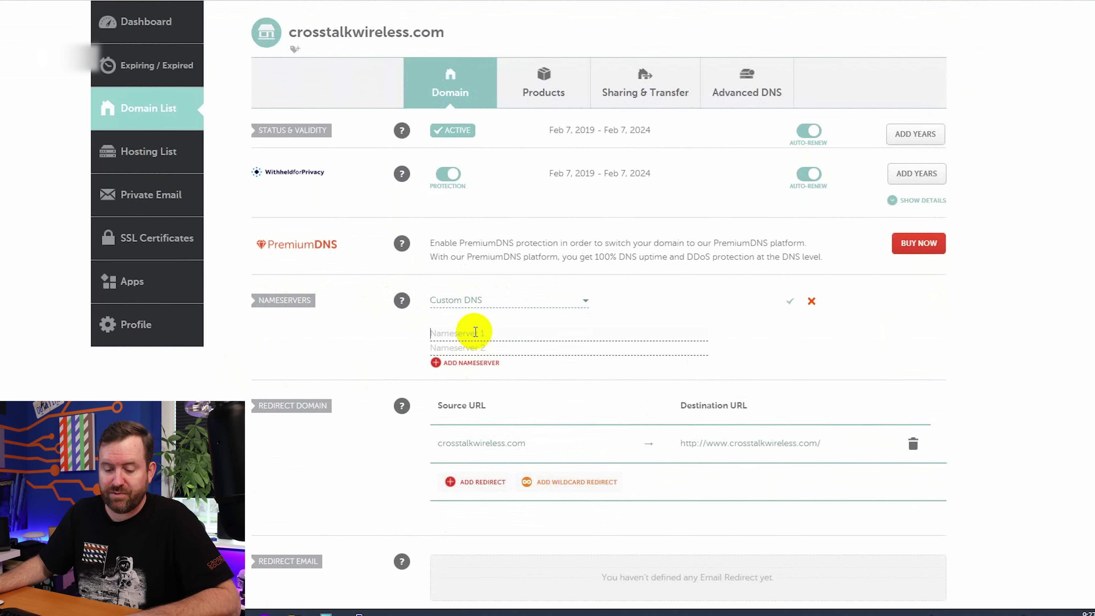
pyautogui.hotkey('ctrl', 'v')
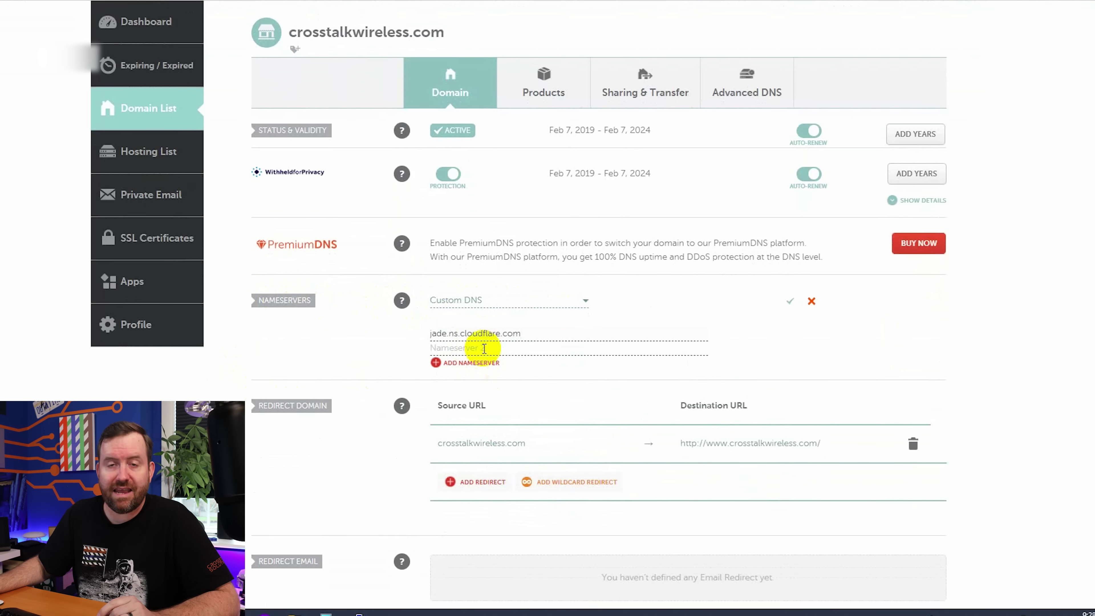
# Enter jay.ns.cloudflare.com as the second nameserver and save the custom nameservers.
pyautogui.click(484, 349)
pyautogui.hotkey('ctrl', 'v')
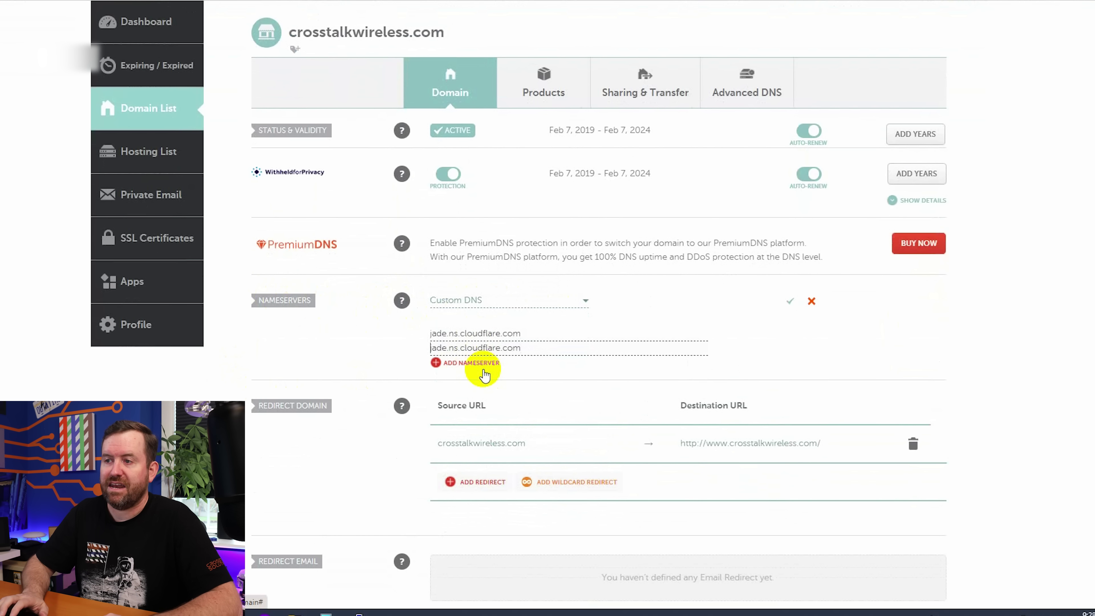
pyautogui.press('Right')
pyautogui.press('Right')
pyautogui.press('Delete')
pyautogui.press('Delete')
pyautogui.press('Delete')
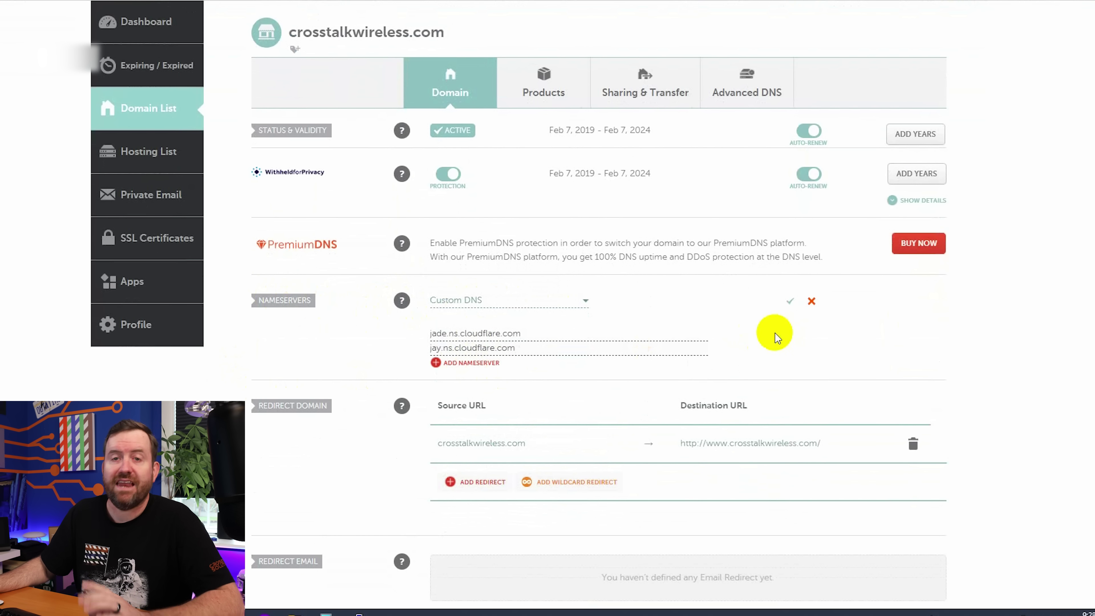
pyautogui.click(790, 305)
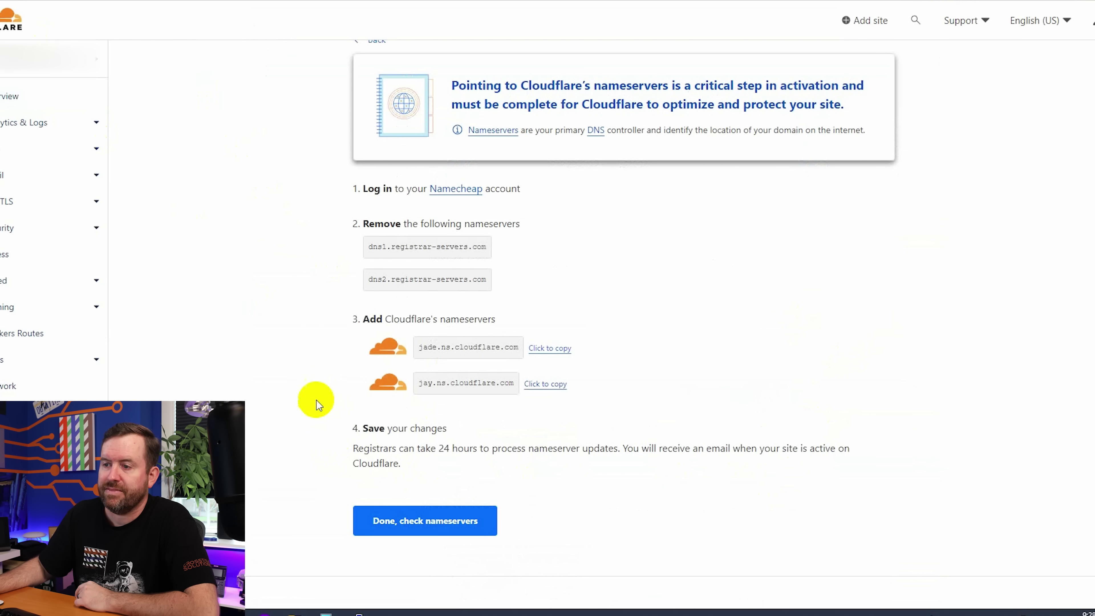
# Back in Cloudflare, request the nameserver check and start the quick start guide, saving Automatic HTTPS Rewrites as enabled.
pyautogui.click(431, 525)
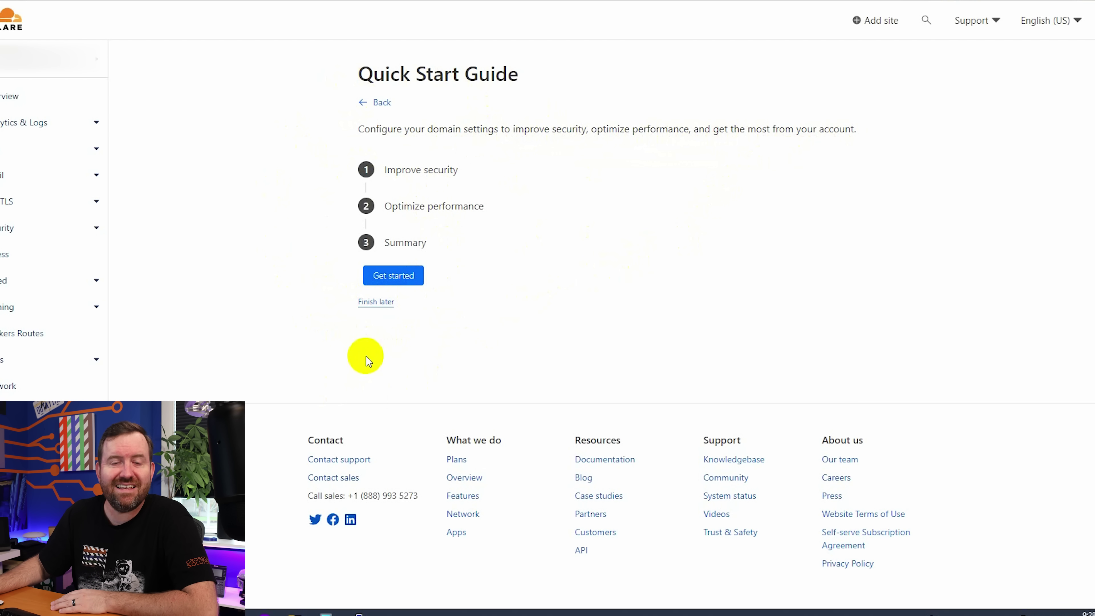
pyautogui.click(391, 275)
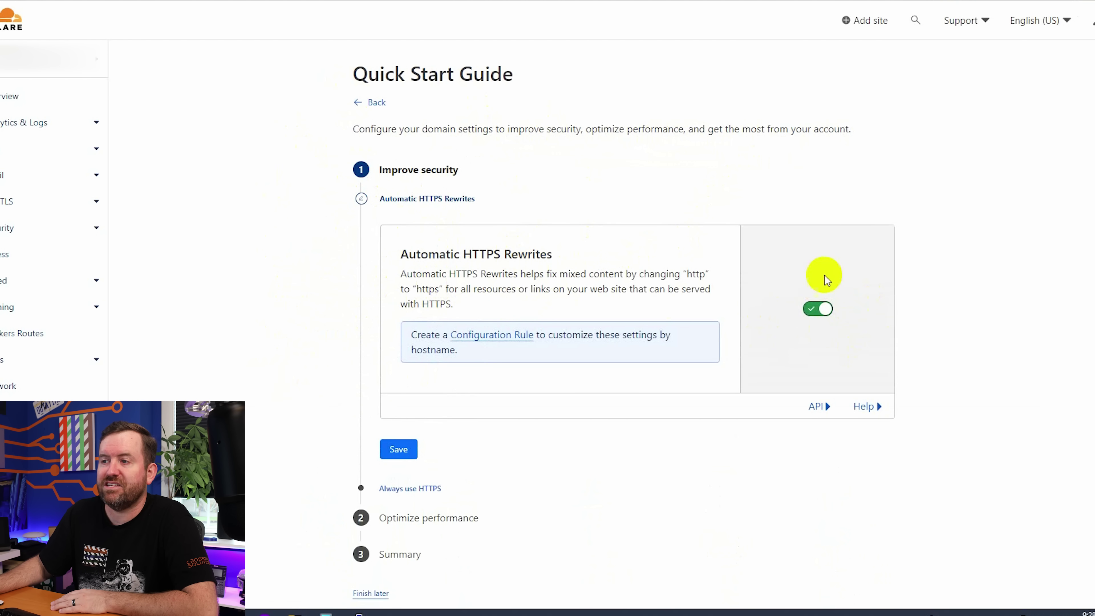
pyautogui.click(401, 451)
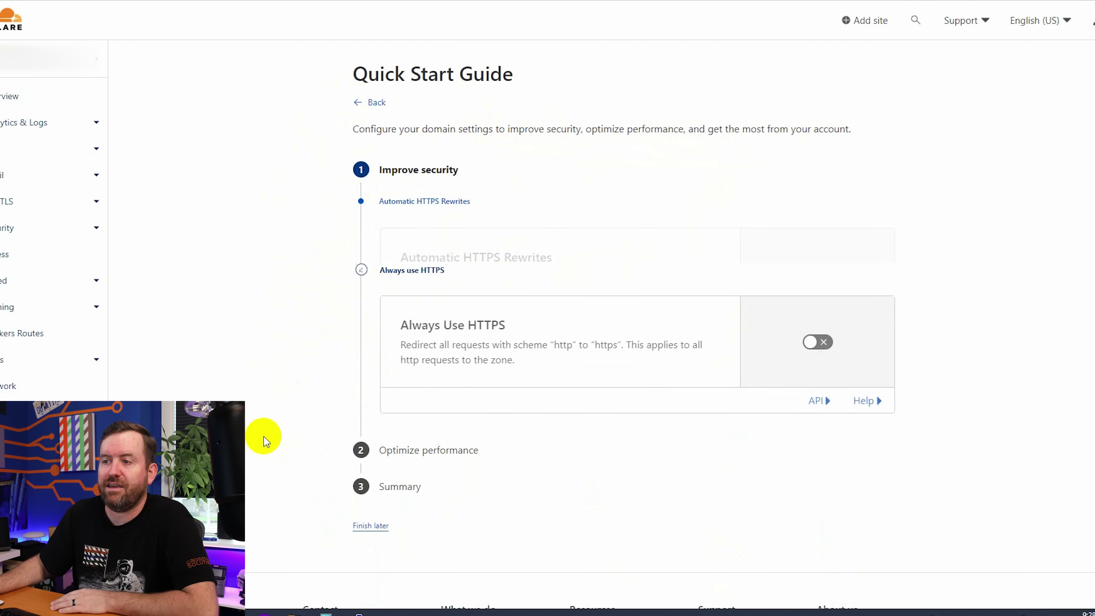
# Turn on and save Always Use HTTPS, and finish the quick start guide with Brotli enabled.
pyautogui.click(818, 296)
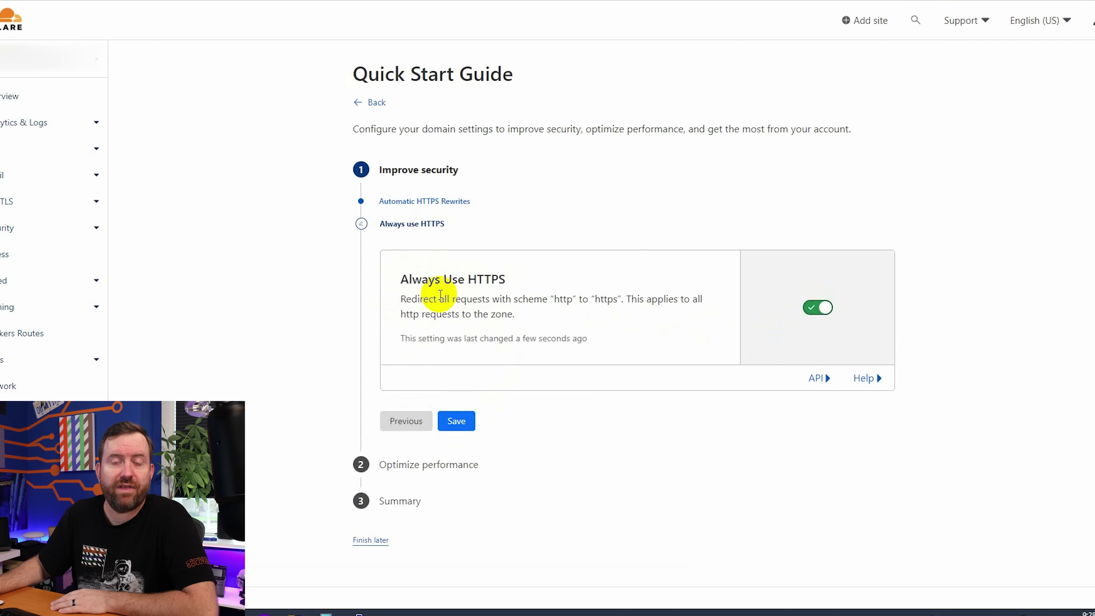
pyautogui.click(457, 421)
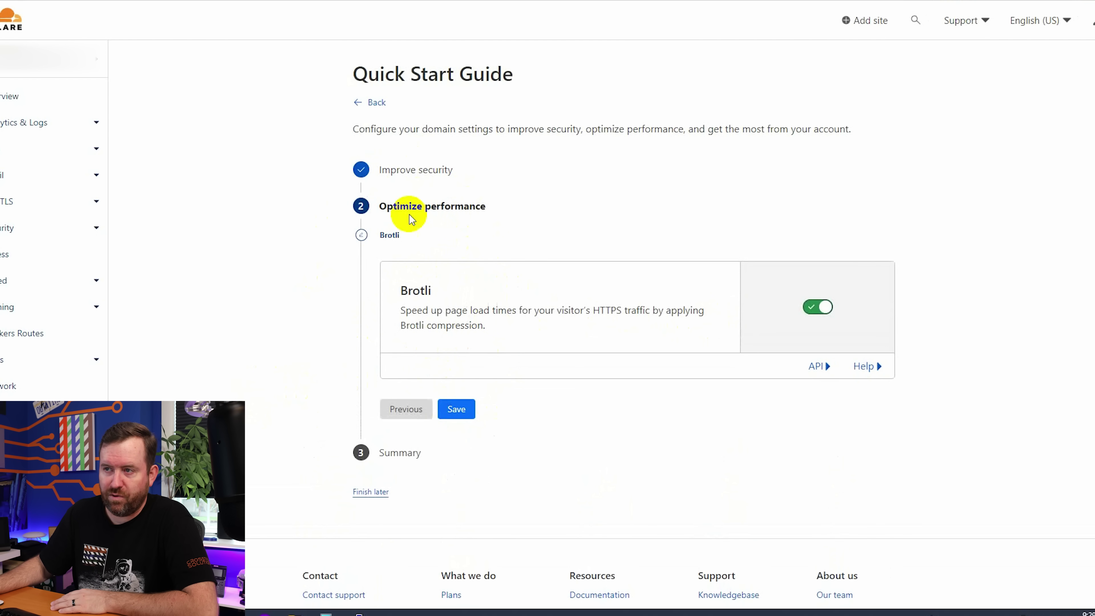
pyautogui.click(456, 410)
pyautogui.click(393, 379)
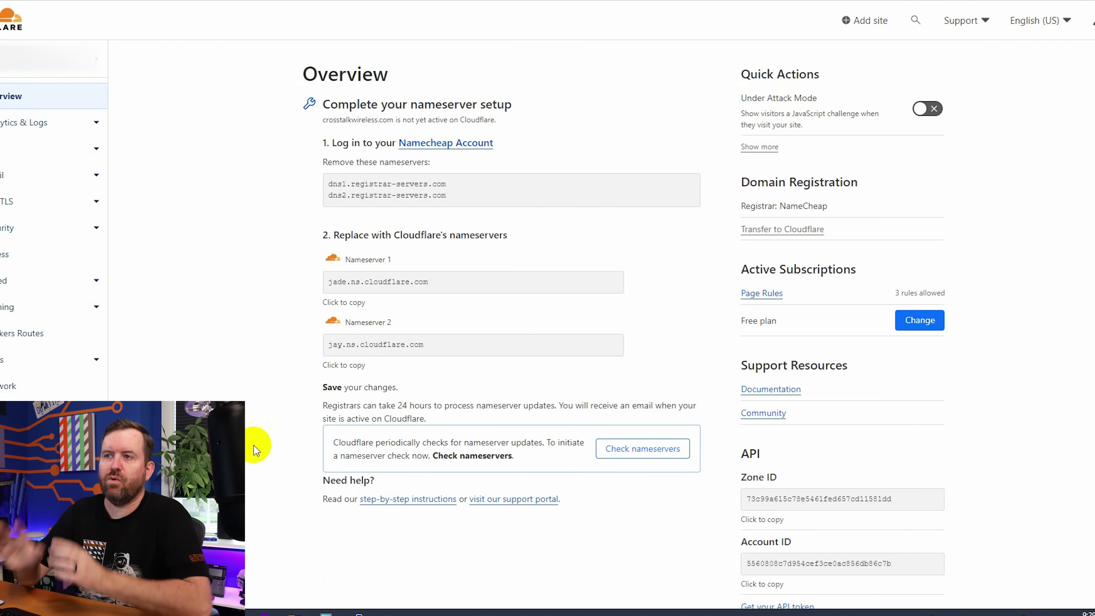
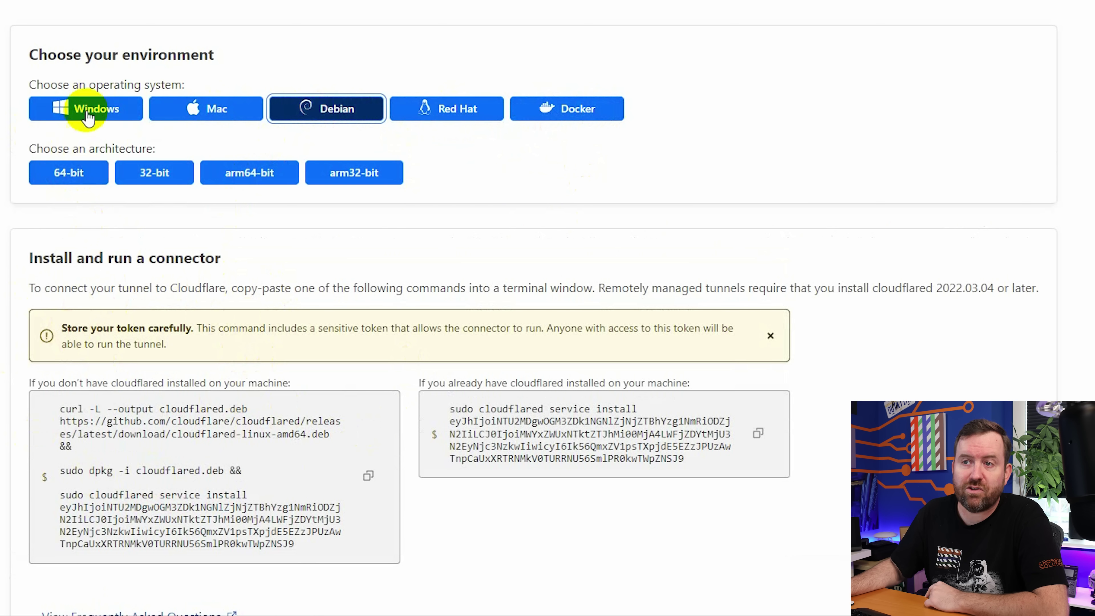
# Review the tunnel connector install instructions for Mac, Debian, Red Hat and Windows, and choose Docker as the environment.
pyautogui.click(207, 109)
pyautogui.click(328, 118)
pyautogui.click(449, 109)
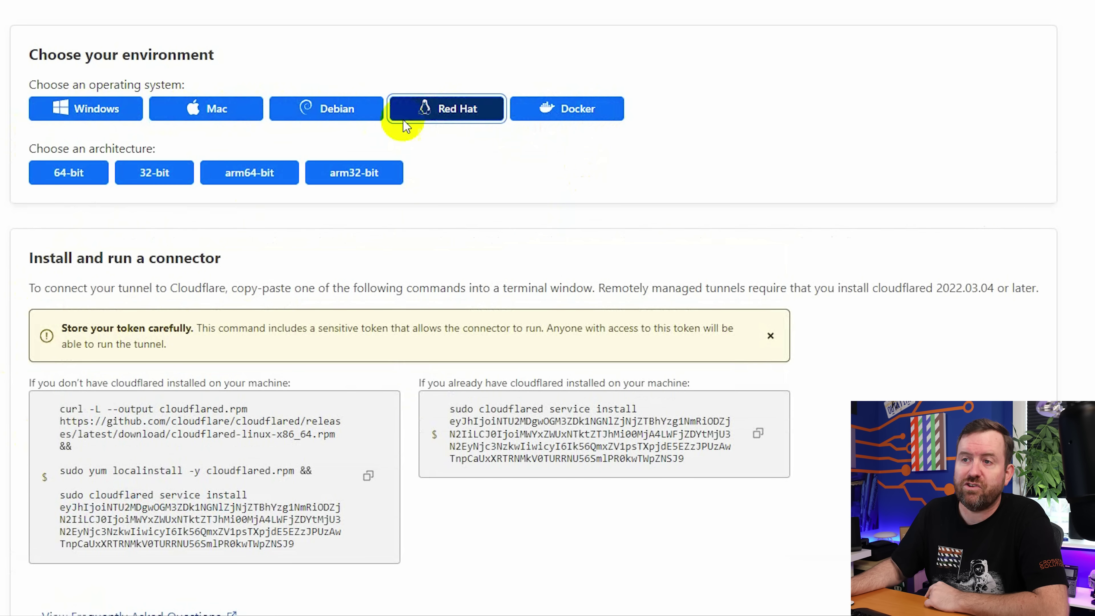
pyautogui.click(93, 109)
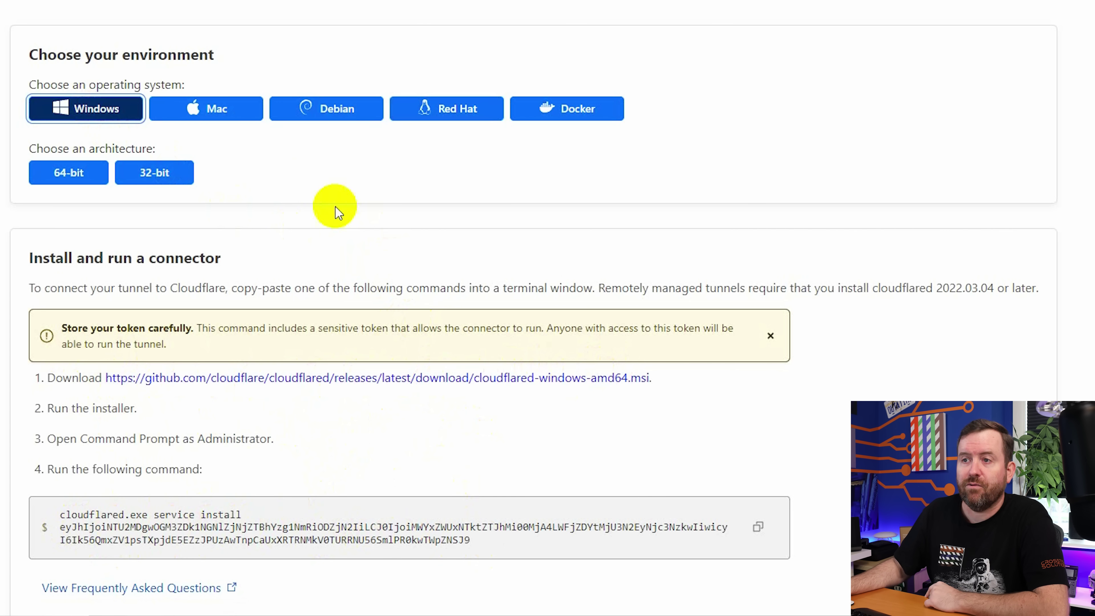
pyautogui.click(217, 113)
pyautogui.click(316, 113)
pyautogui.click(488, 110)
pyautogui.click(570, 110)
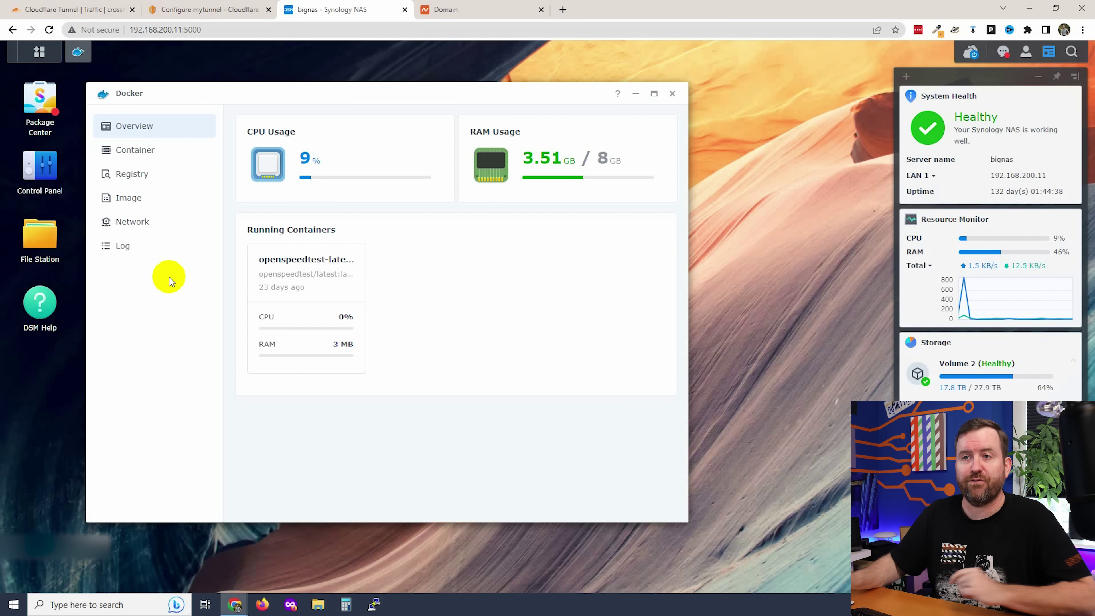
# Search the Docker image registry on the NAS for cloudflare.
pyautogui.click(132, 174)
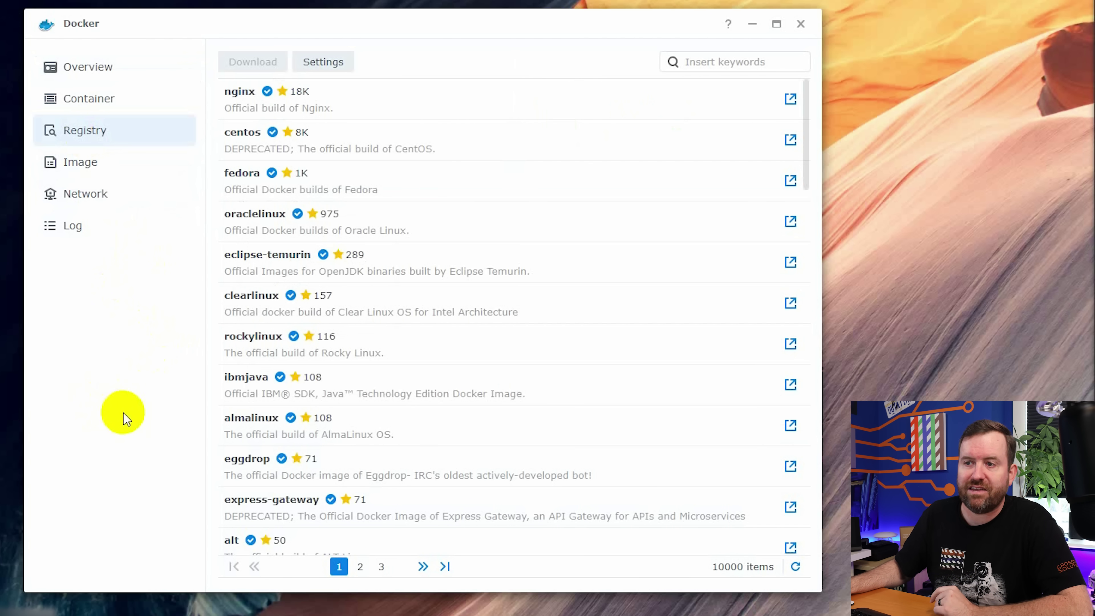
pyautogui.click(736, 61)
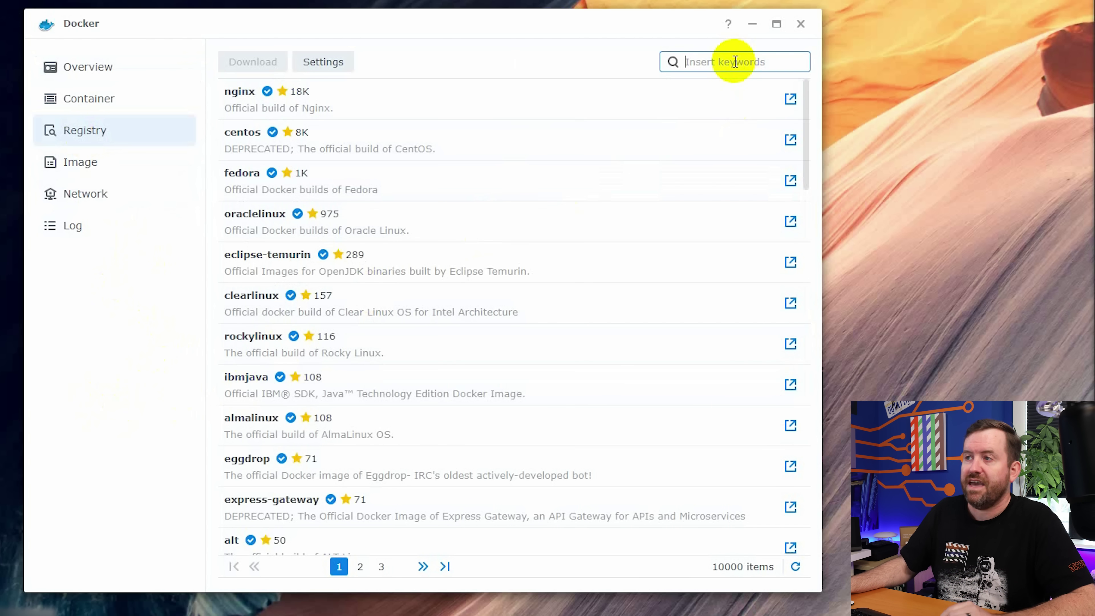
pyautogui.write('df')
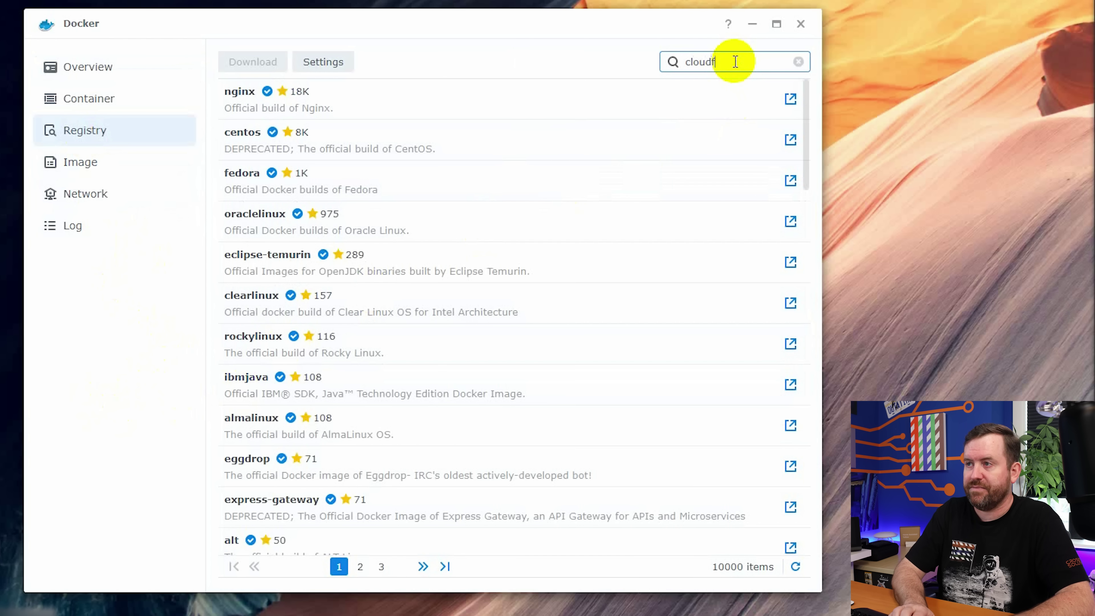
pyautogui.write('loudflare')
pyautogui.press('Return')
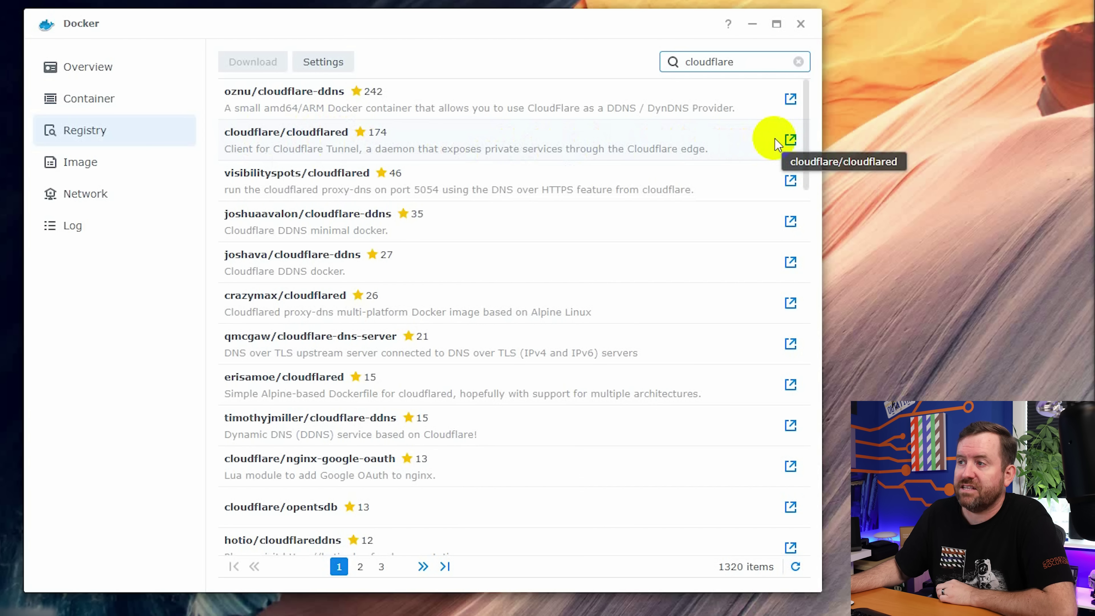
# Download the cloudflare/cloudflared image with the latest tag.
pyautogui.click(611, 146)
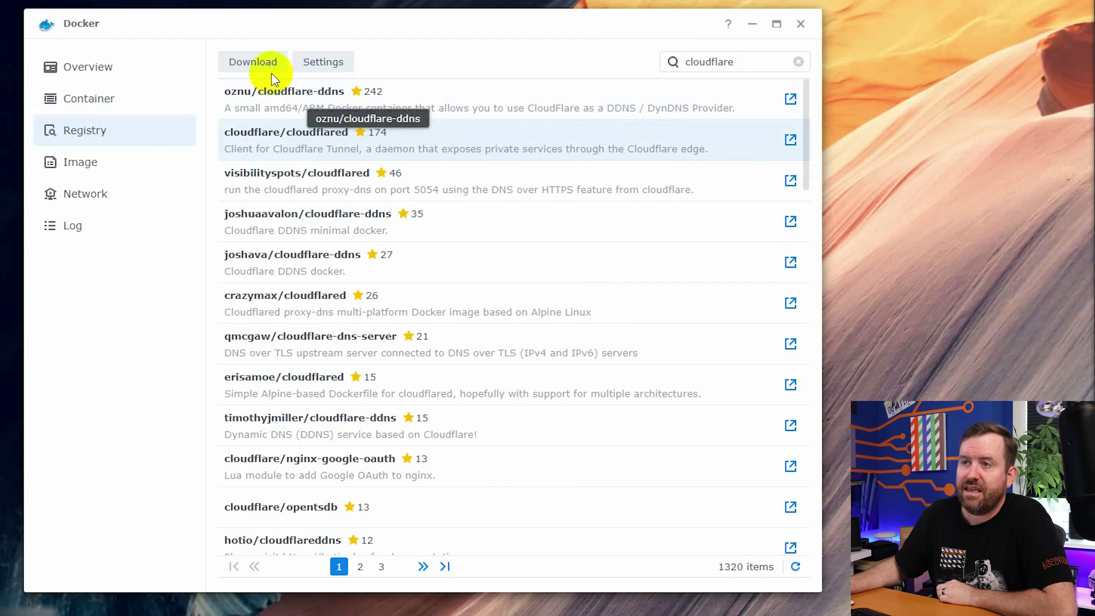
pyautogui.click(254, 65)
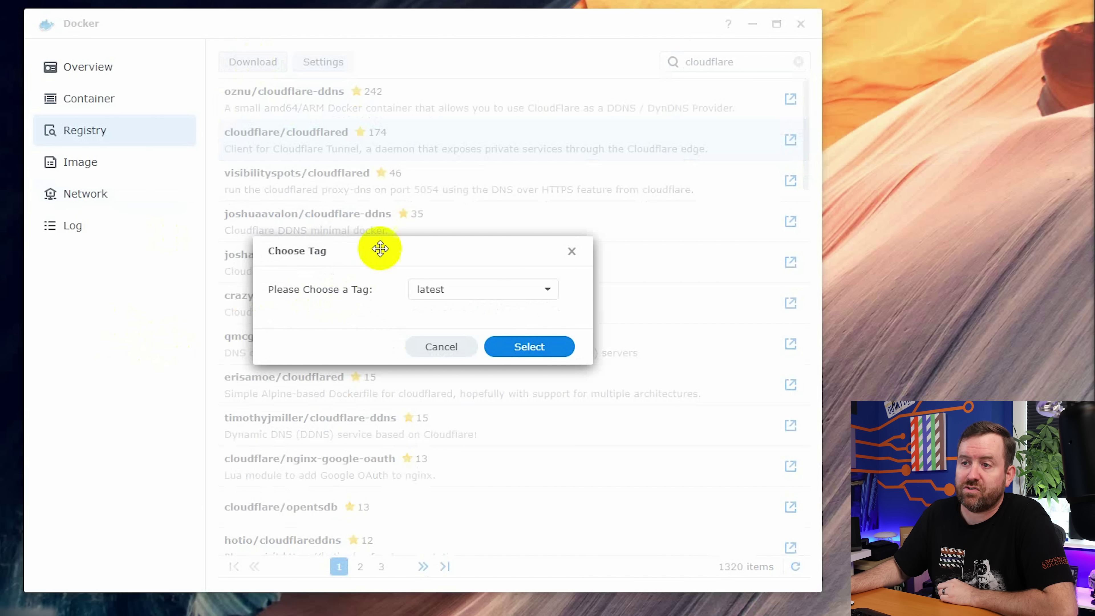
pyautogui.click(455, 292)
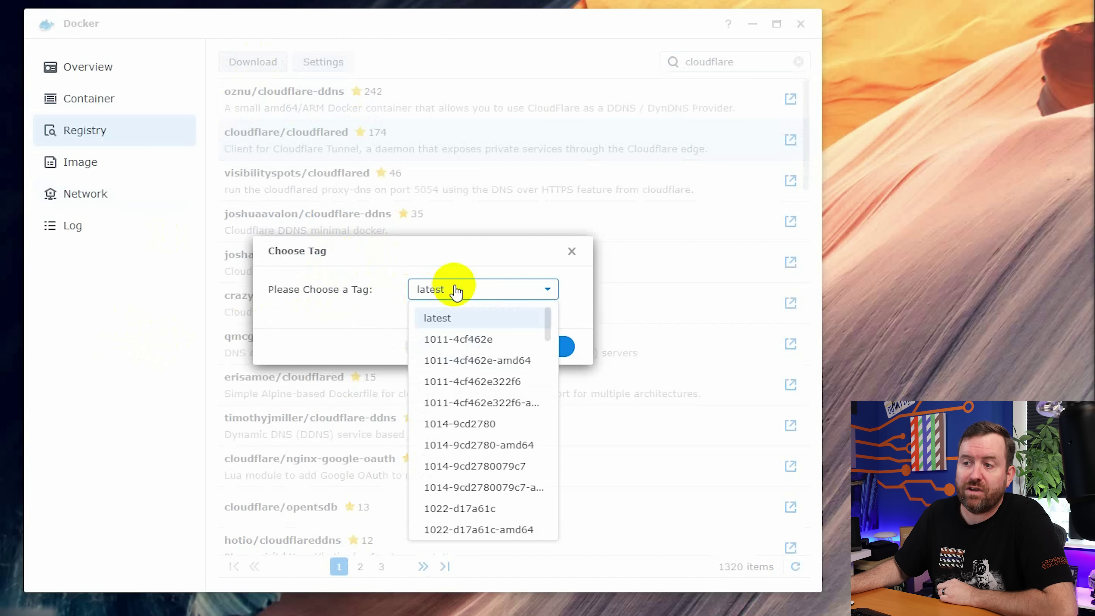
pyautogui.click(455, 291)
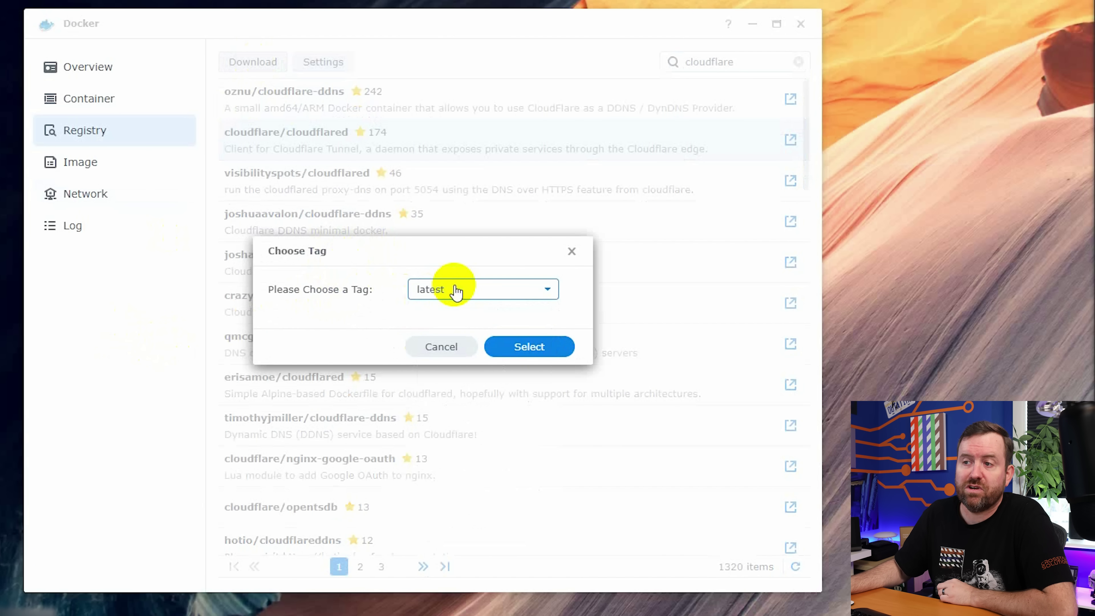
pyautogui.click(535, 348)
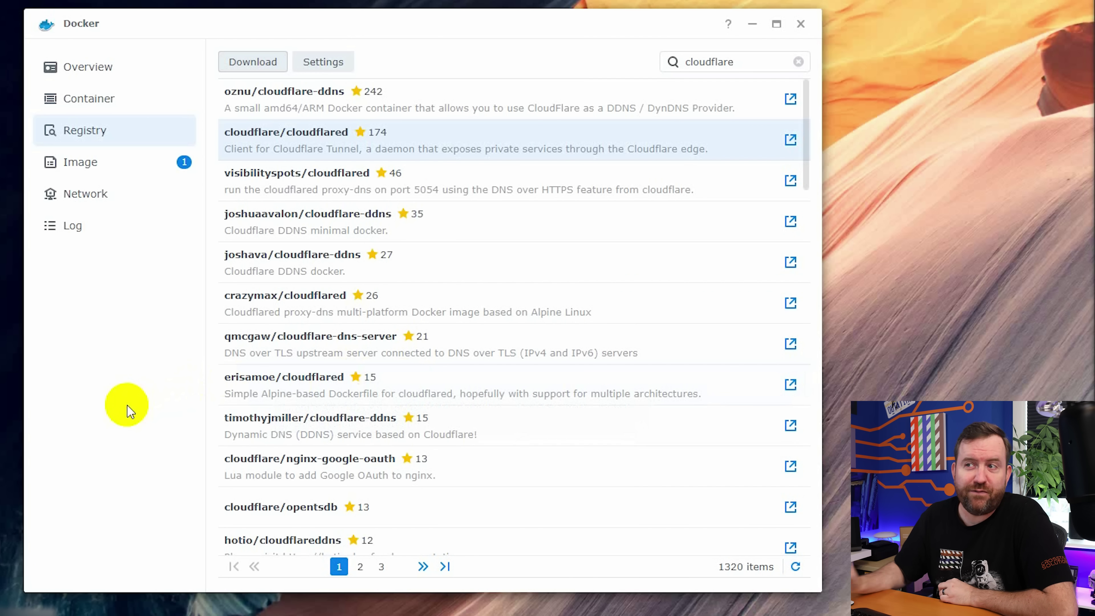
# Launch a container from the downloaded cloudflare/cloudflared:latest image and have it use the same network as Docker Host.
pyautogui.click(85, 165)
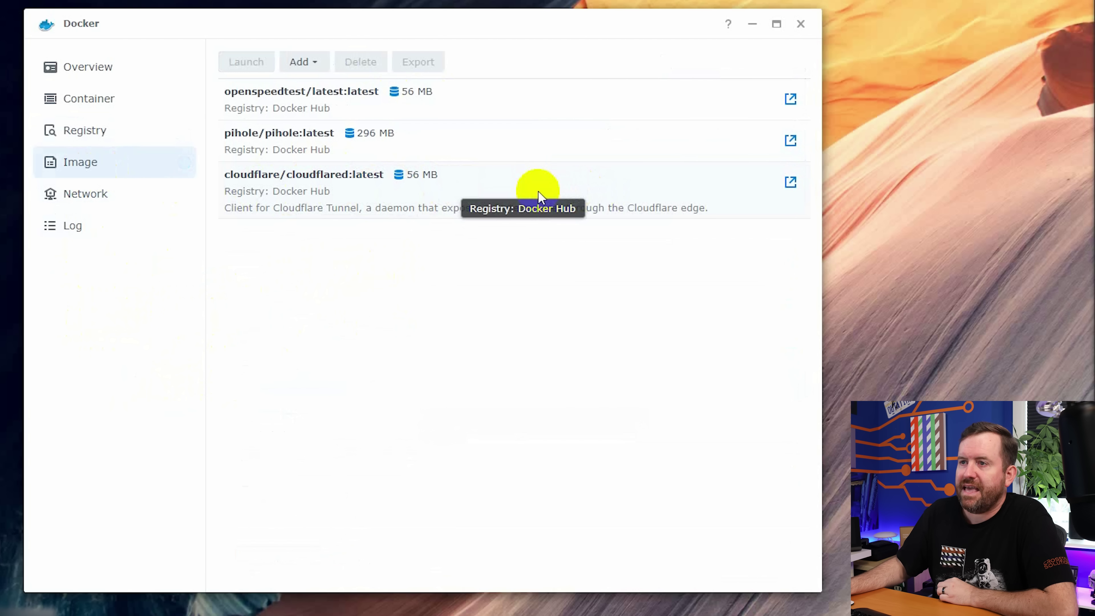
pyautogui.click(288, 180)
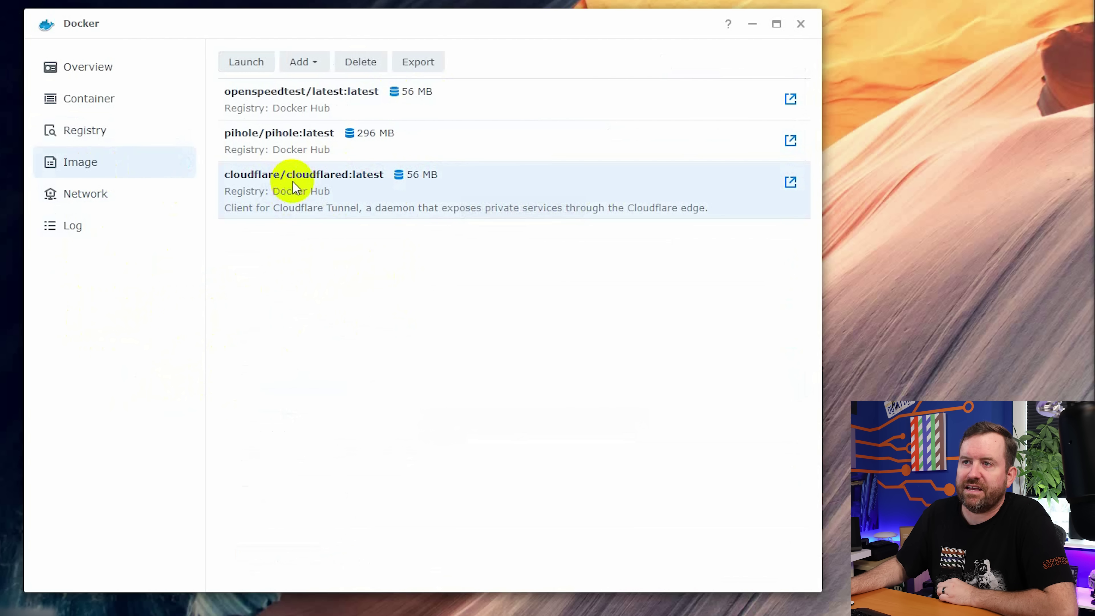
pyautogui.click(251, 69)
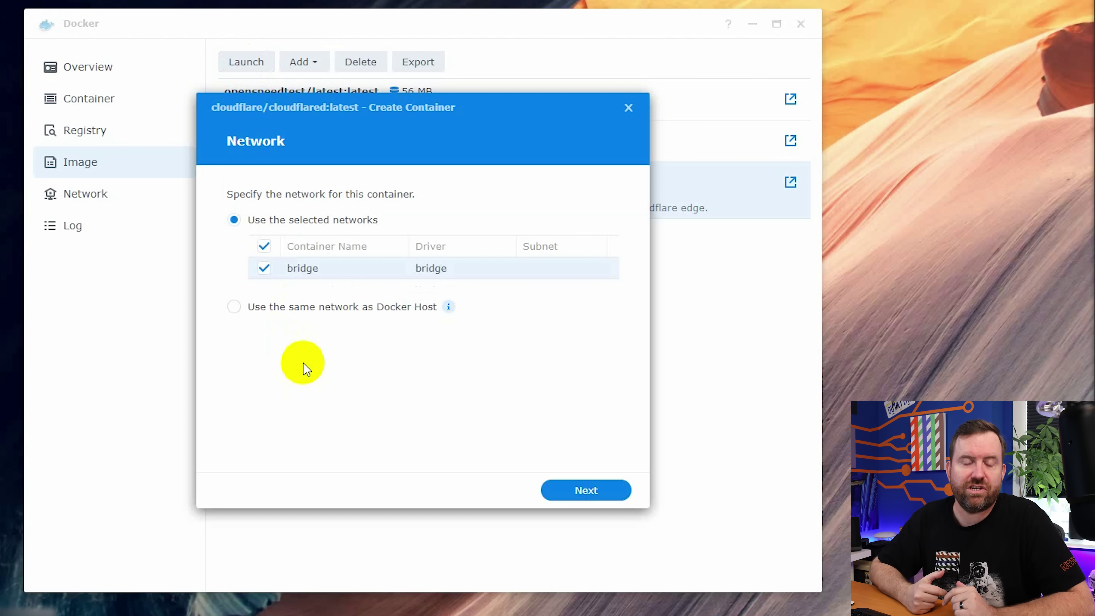
pyautogui.click(318, 309)
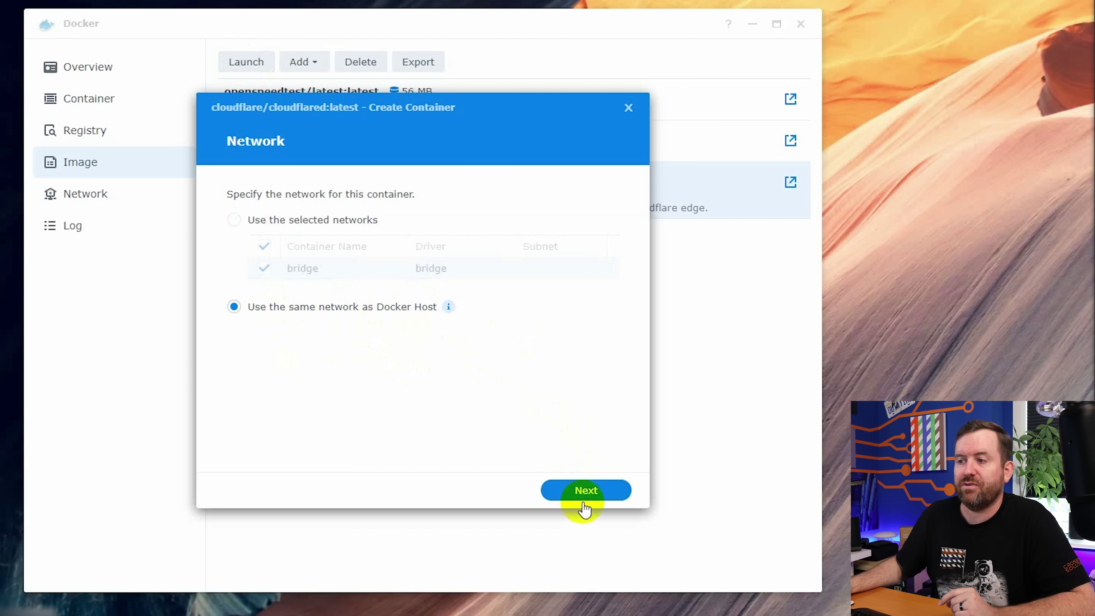
pyautogui.click(579, 490)
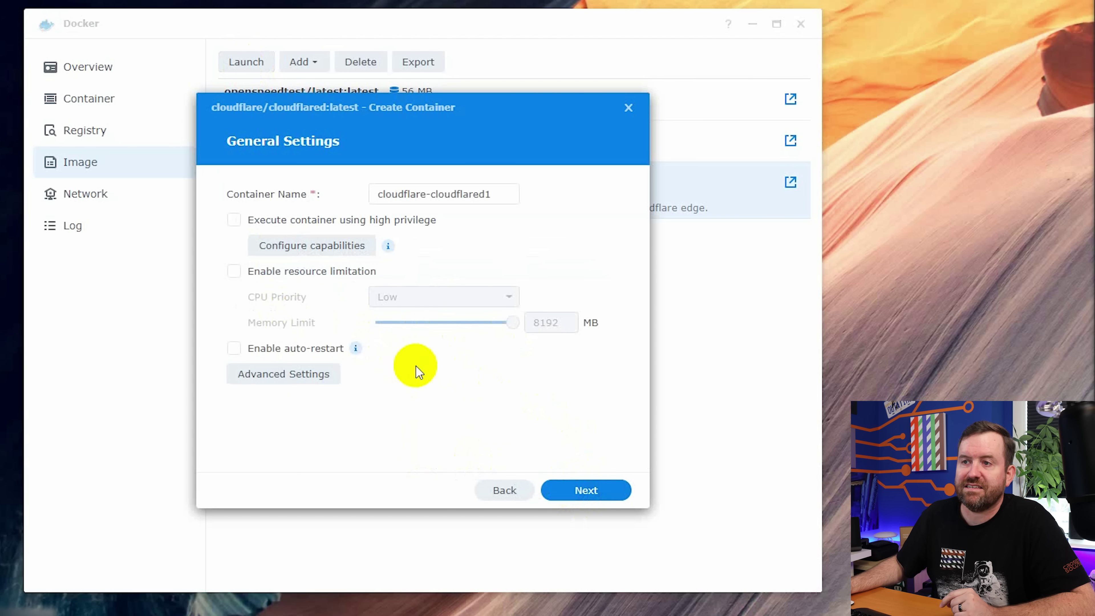
# Name the container crosstalkwireless-cloudflare and enable auto-restart.
pyautogui.moveTo(447, 111); pyautogui.dragTo(448, 105)
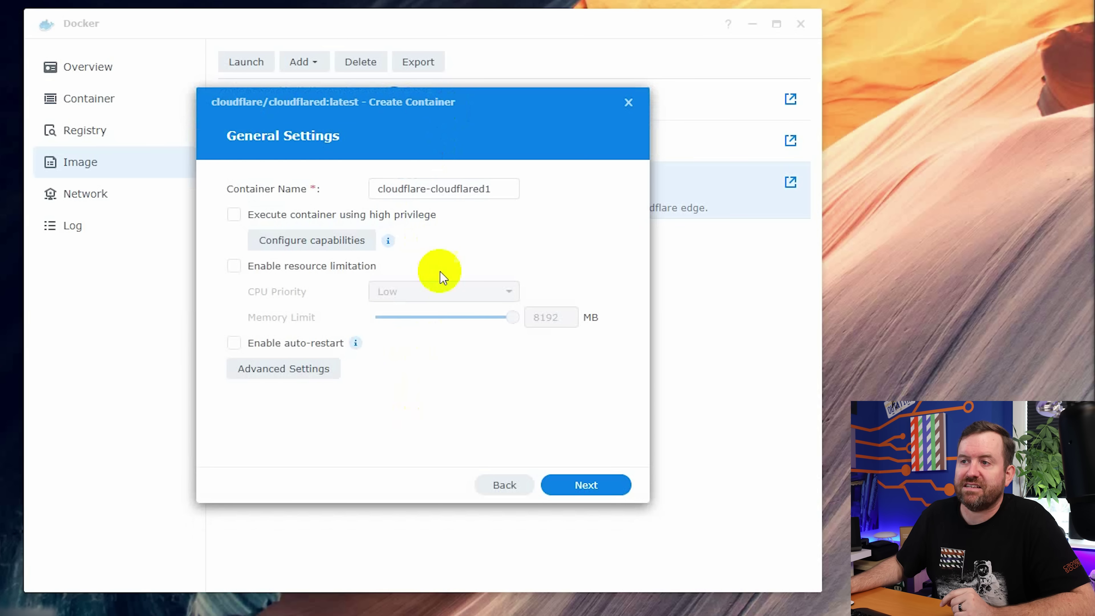
pyautogui.moveTo(509, 189); pyautogui.dragTo(350, 188)
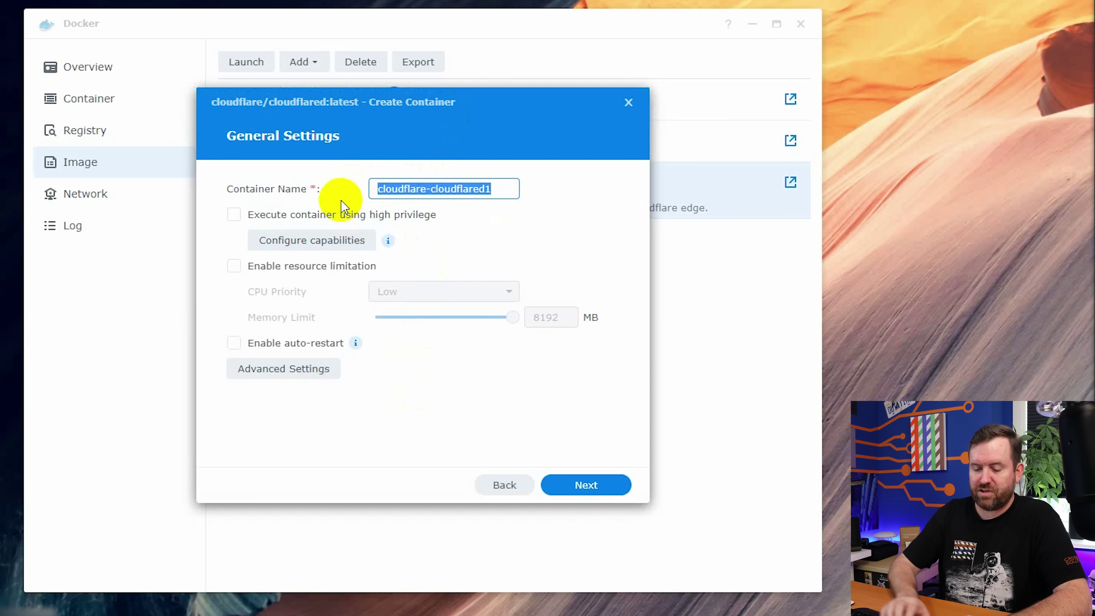
pyautogui.write('crosstalkwire')
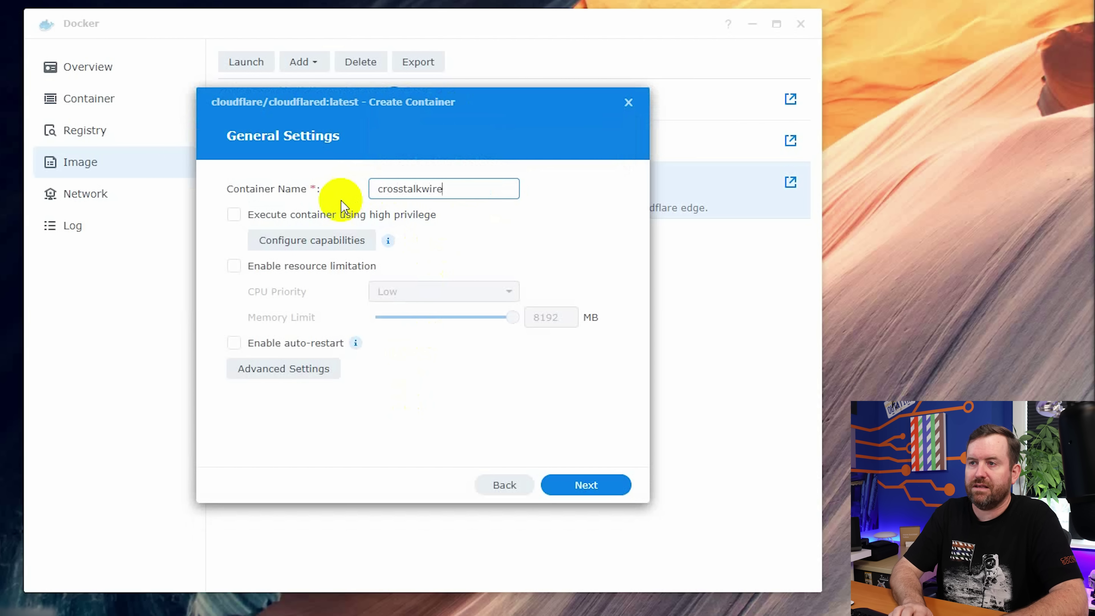
pyautogui.write('less-cloudflare')
pyautogui.click(235, 344)
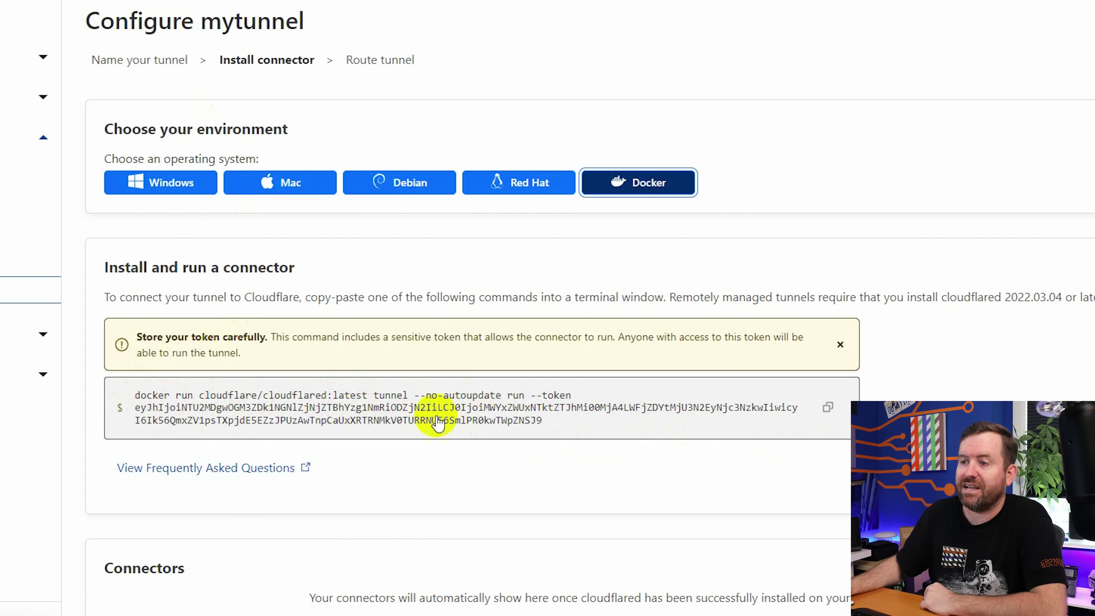
# Copy the Docker connector command from the Cloudflare tunnel page, paste it with its token into Notepad, and review its parts.
pyautogui.click(828, 409)
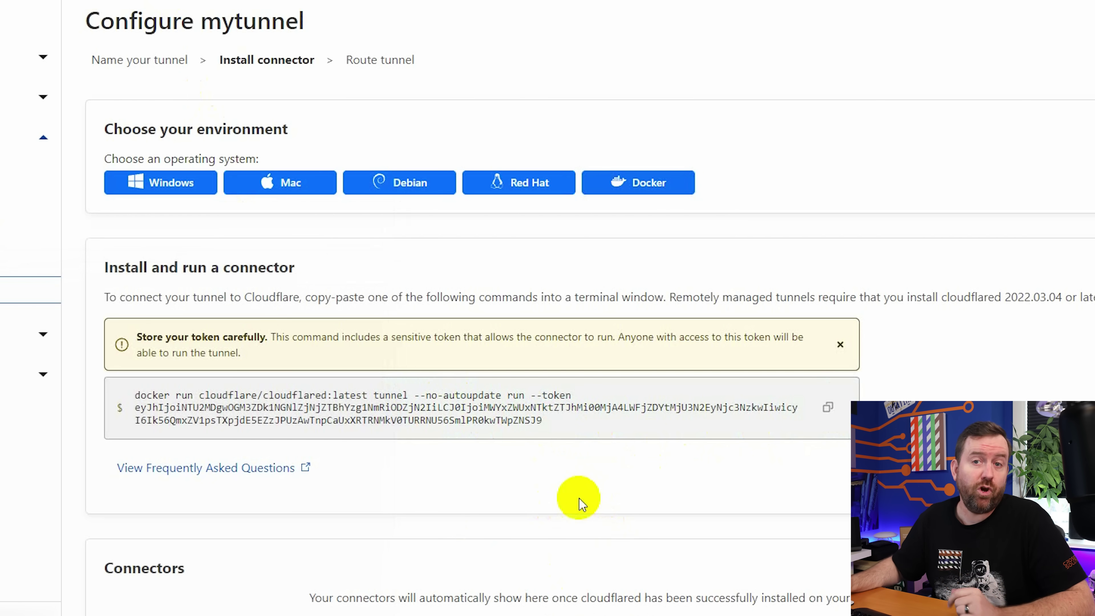
pyautogui.hotkey('alt', 'Tab')
pyautogui.hotkey('ctrl', 'v')
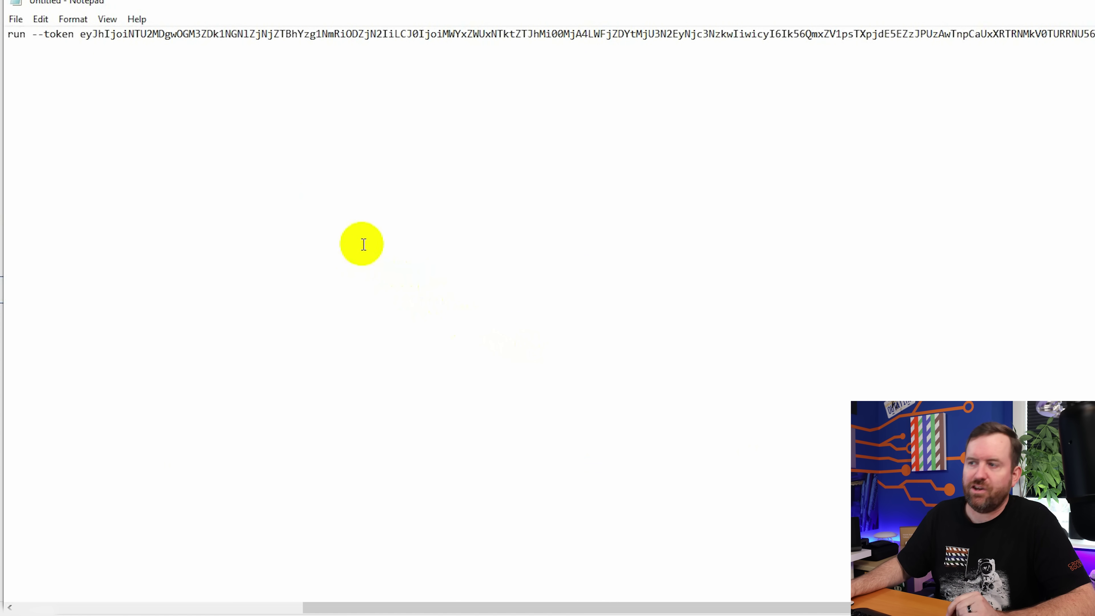
pyautogui.press('Home')
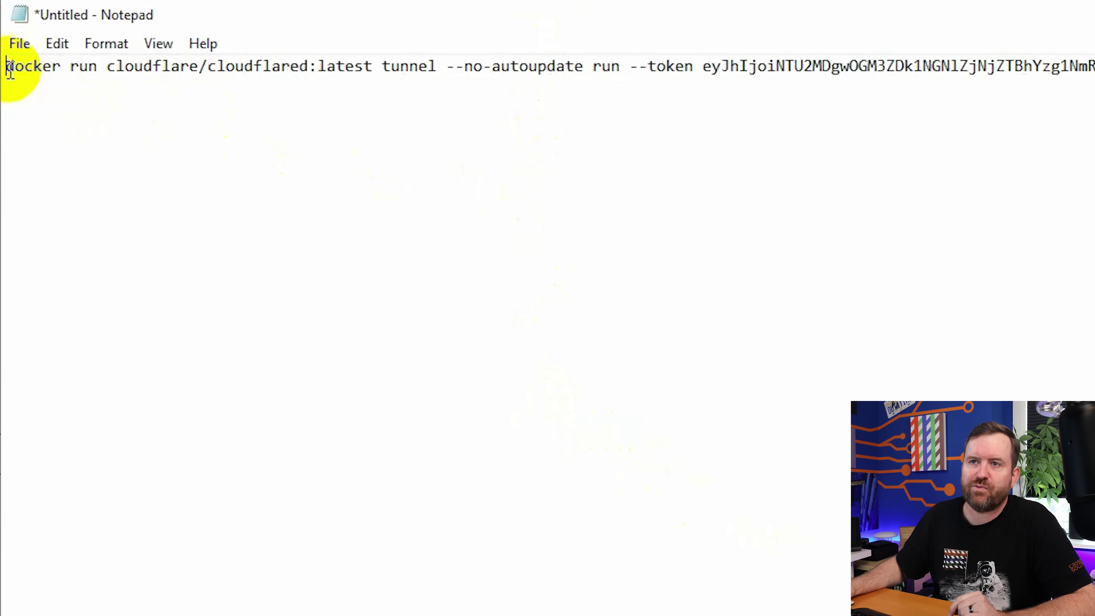
pyautogui.doubleClick(45, 43)
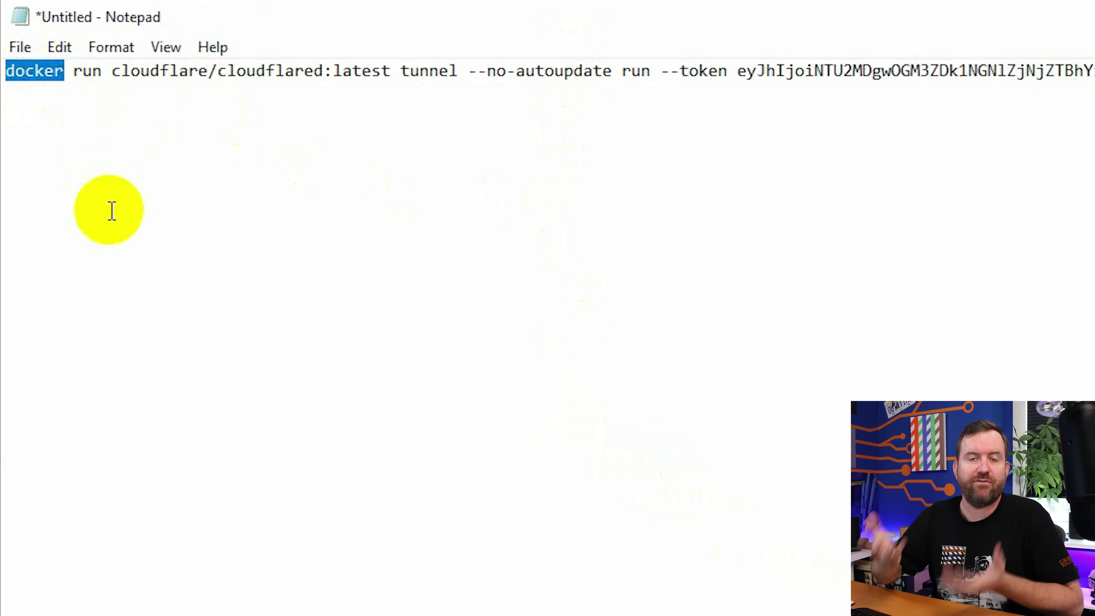
pyautogui.doubleClick(86, 71)
pyautogui.moveTo(112, 71); pyautogui.dragTo(391, 71)
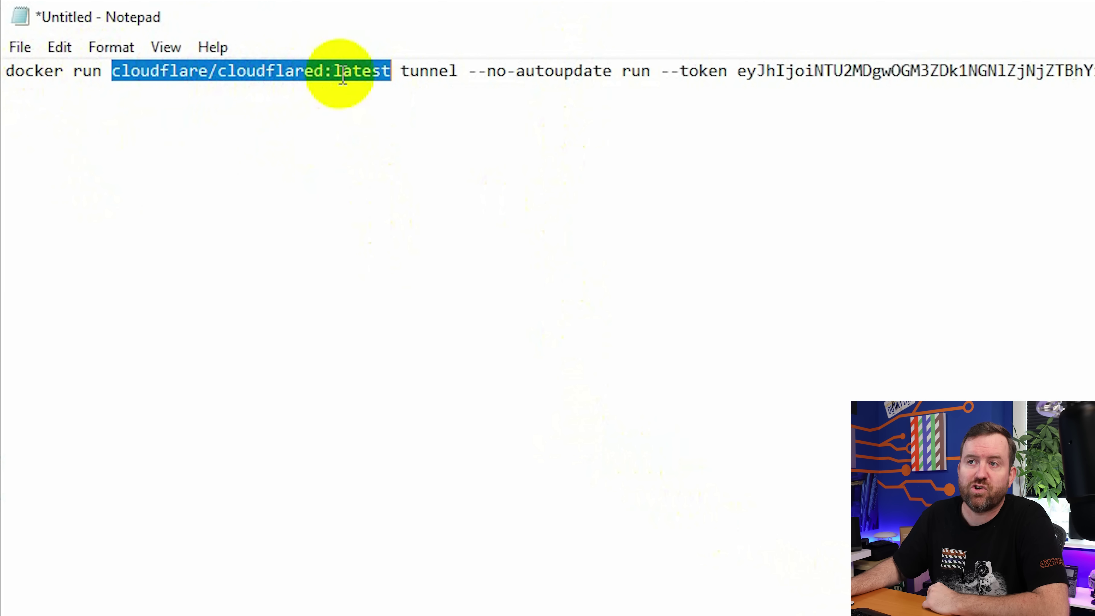
pyautogui.moveTo(405, 71); pyautogui.dragTo(1091, 74)
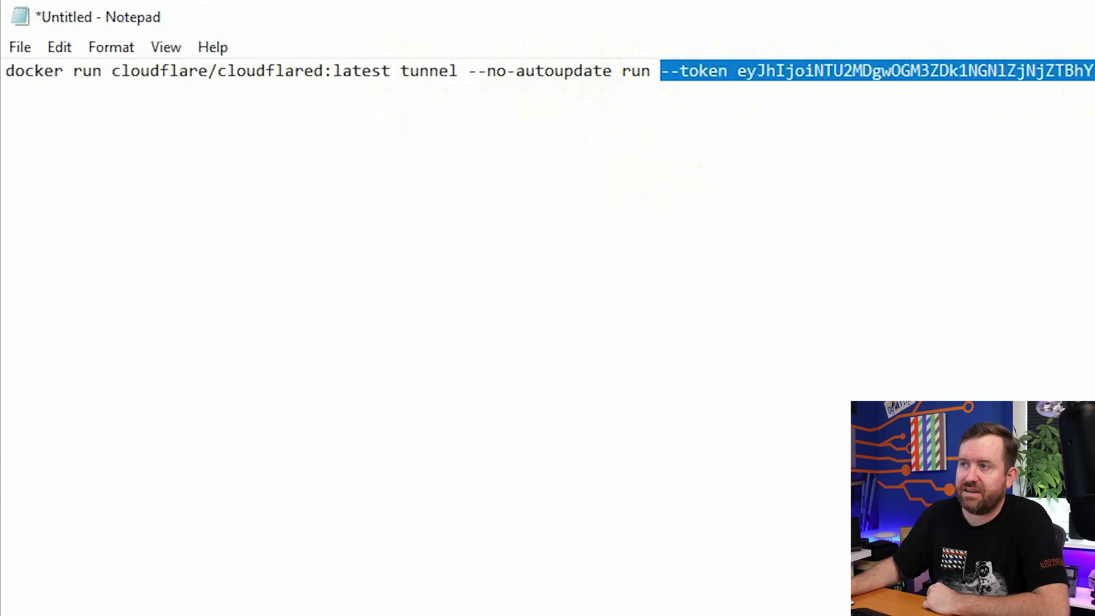
pyautogui.click(719, 529)
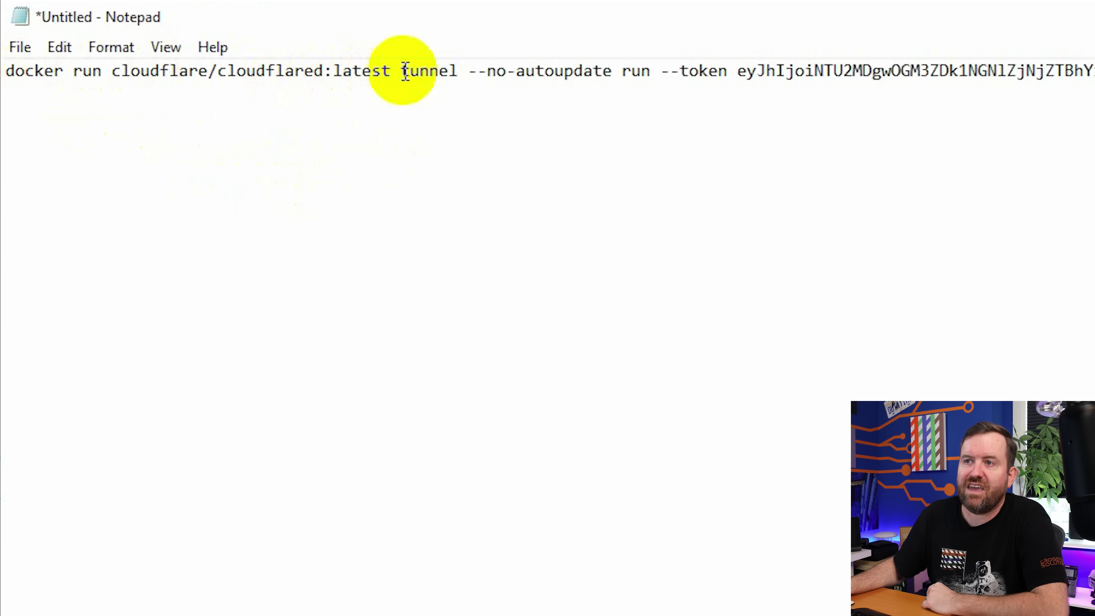
# Remove "docker run cloudflare/cloudflared:latest" and "--no-autoupdate" from the command in Notepad and copy the remaining tunnel run command.
pyautogui.moveTo(403, 71); pyautogui.dragTo(5, 71)
pyautogui.press('Delete')
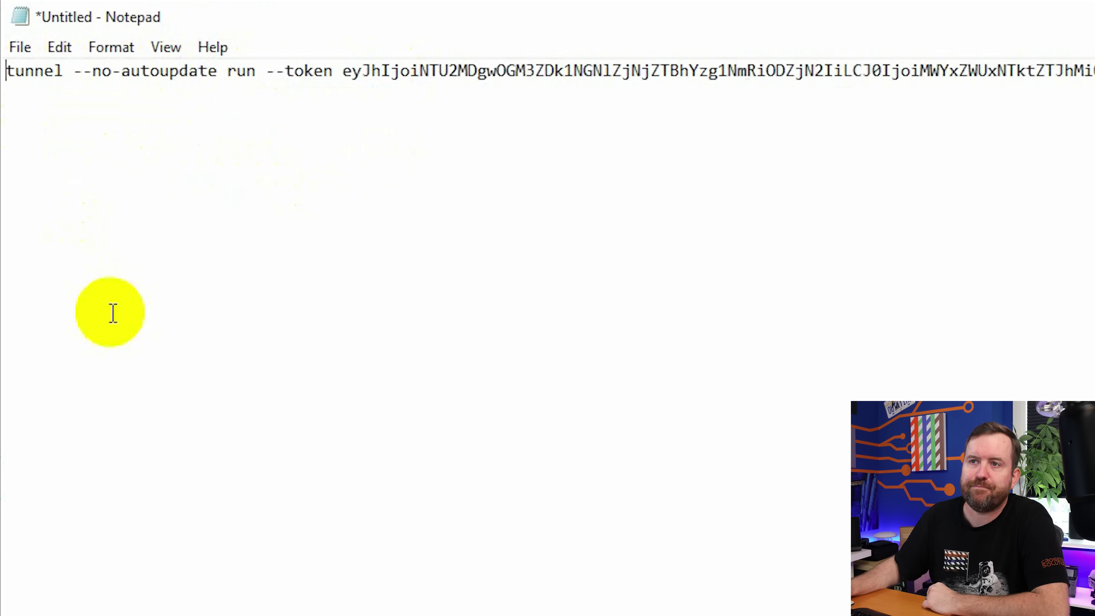
pyautogui.click(74, 71)
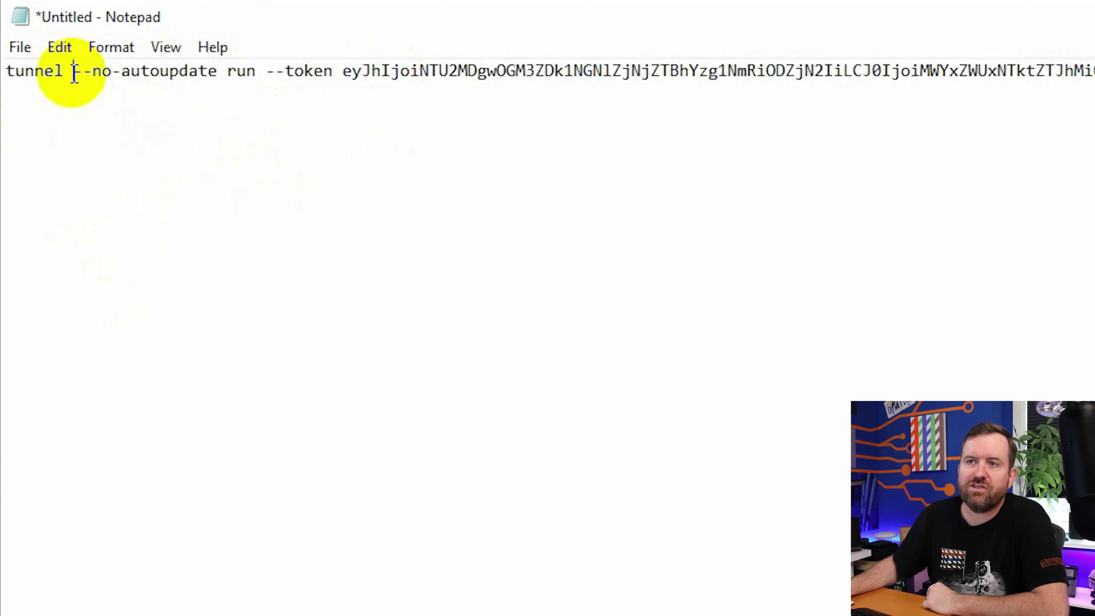
pyautogui.moveTo(74, 71); pyautogui.dragTo(228, 69)
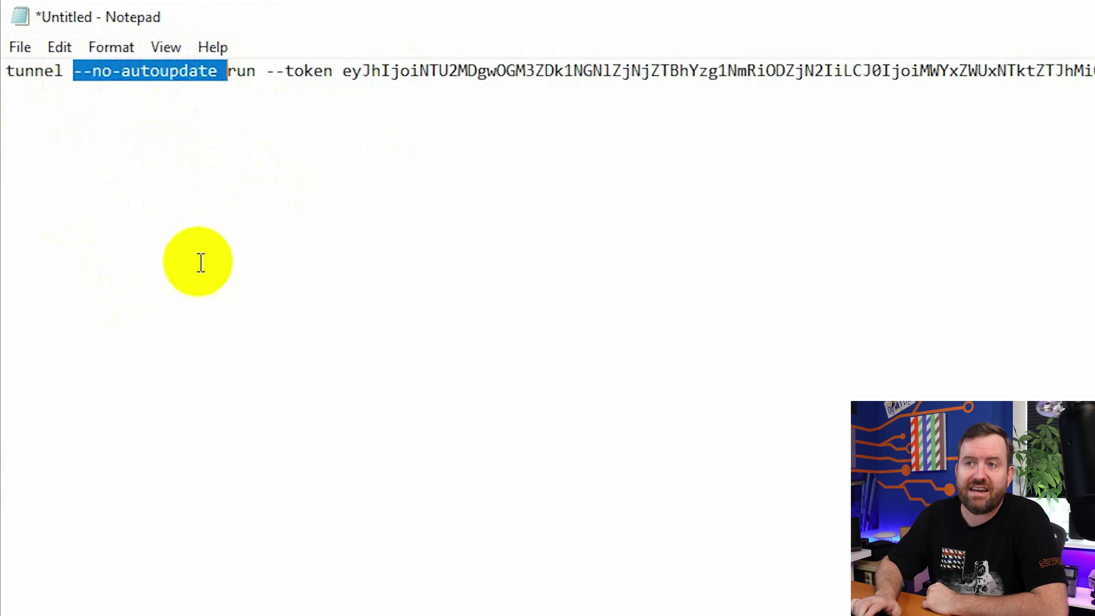
pyautogui.press('Delete')
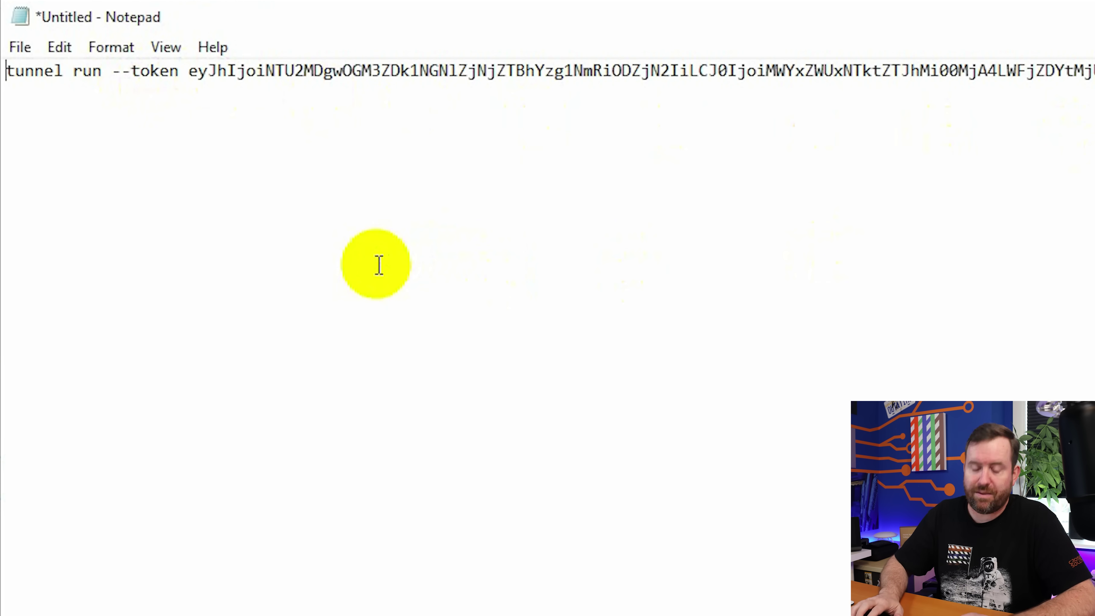
pyautogui.hotkey('ctrl', 'a')
pyautogui.click(363, 257)
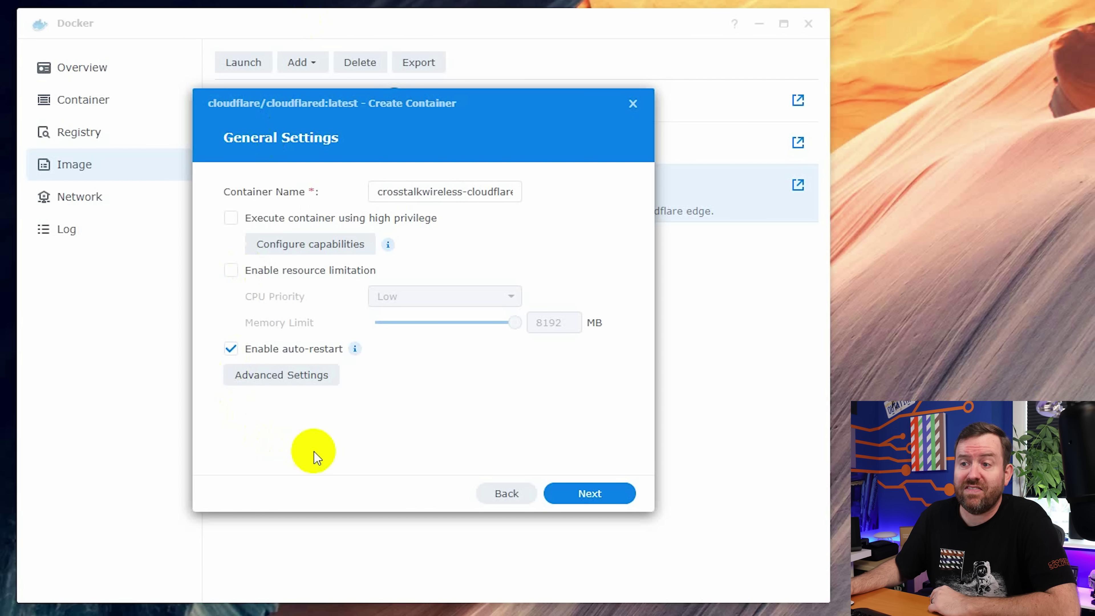
# In the container's advanced settings, paste the tunnel run command with its token as the execution command and save.
pyautogui.click(276, 379)
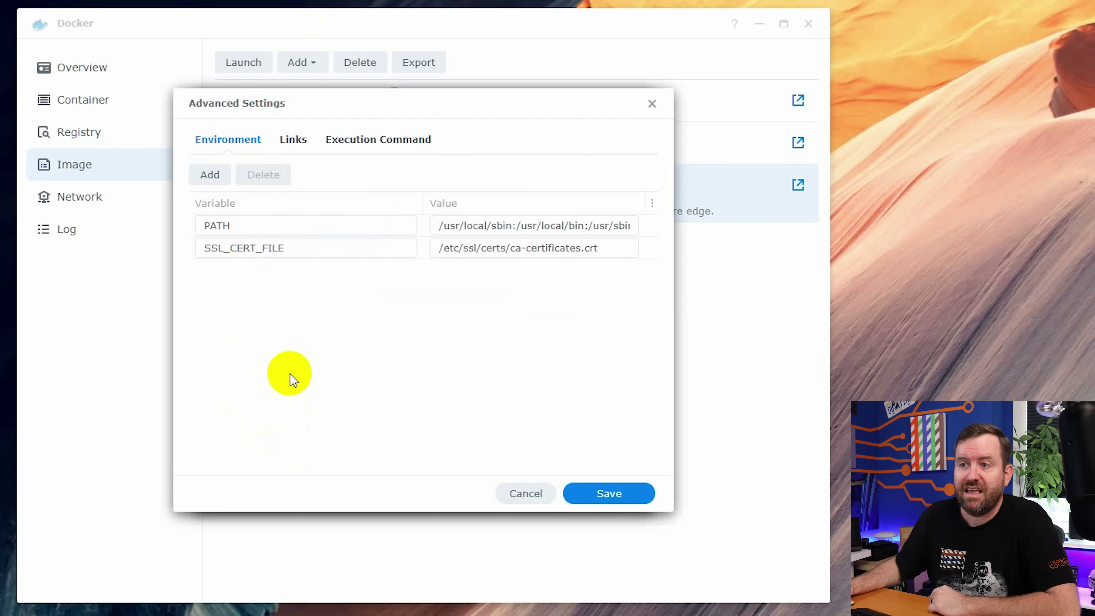
pyautogui.click(360, 142)
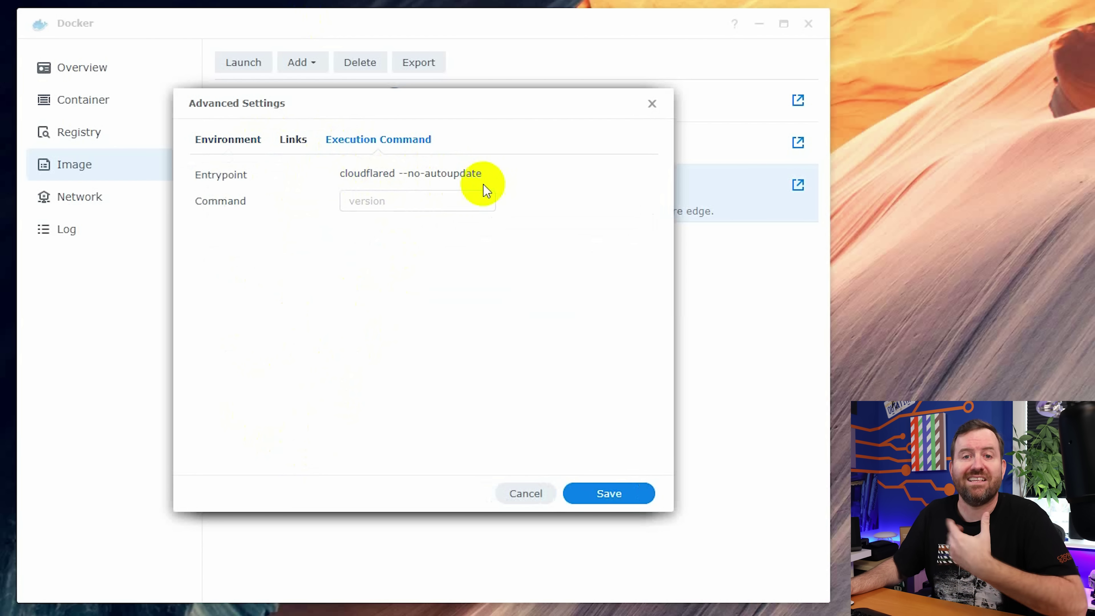
pyautogui.click(455, 199)
pyautogui.hotkey('ctrl', 'v')
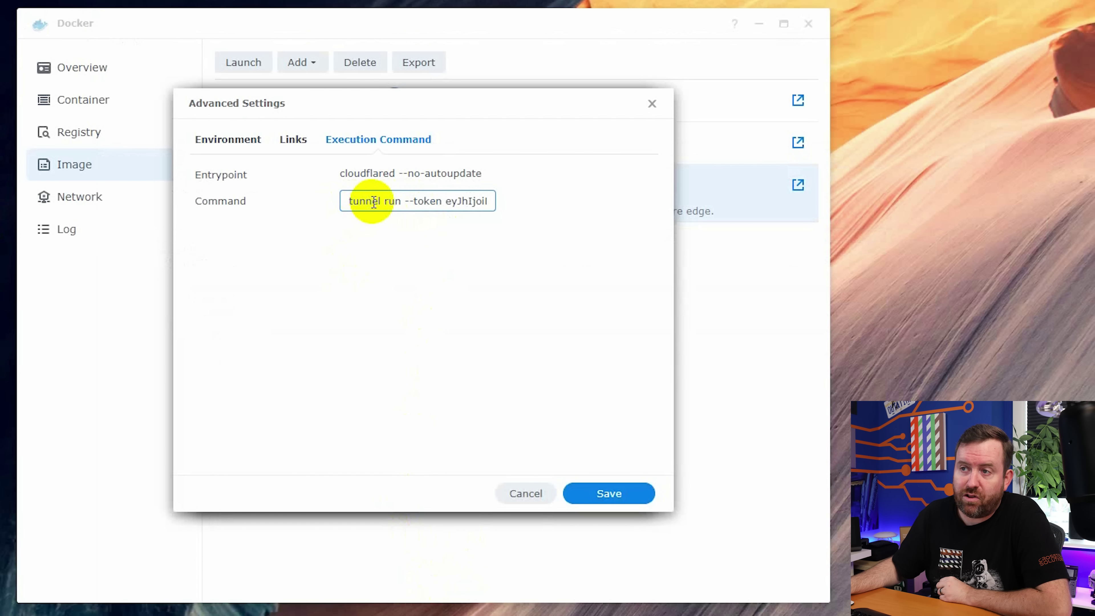
pyautogui.moveTo(413, 201); pyautogui.dragTo(460, 201)
pyautogui.click(464, 252)
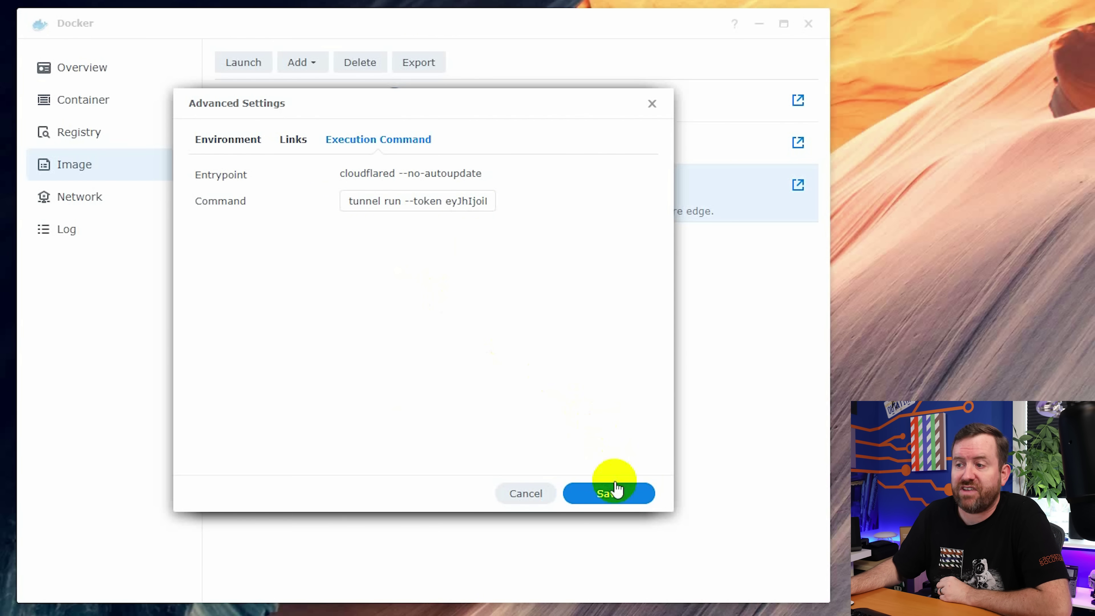
pyautogui.click(608, 502)
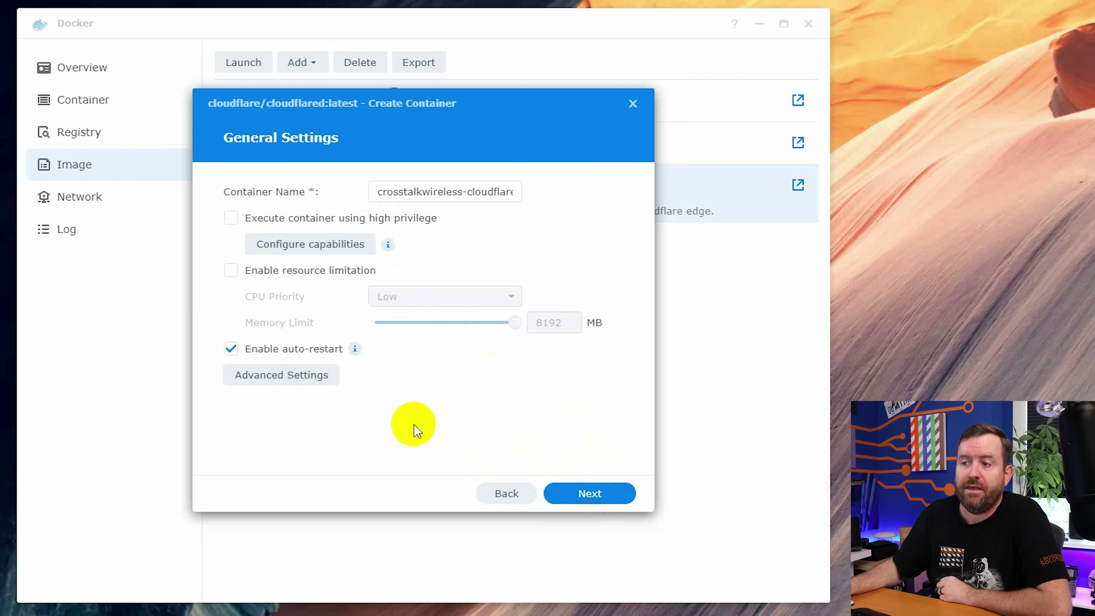
# Finish creating the container without mapping any volumes, run it, and show the container list.
pyautogui.click(588, 496)
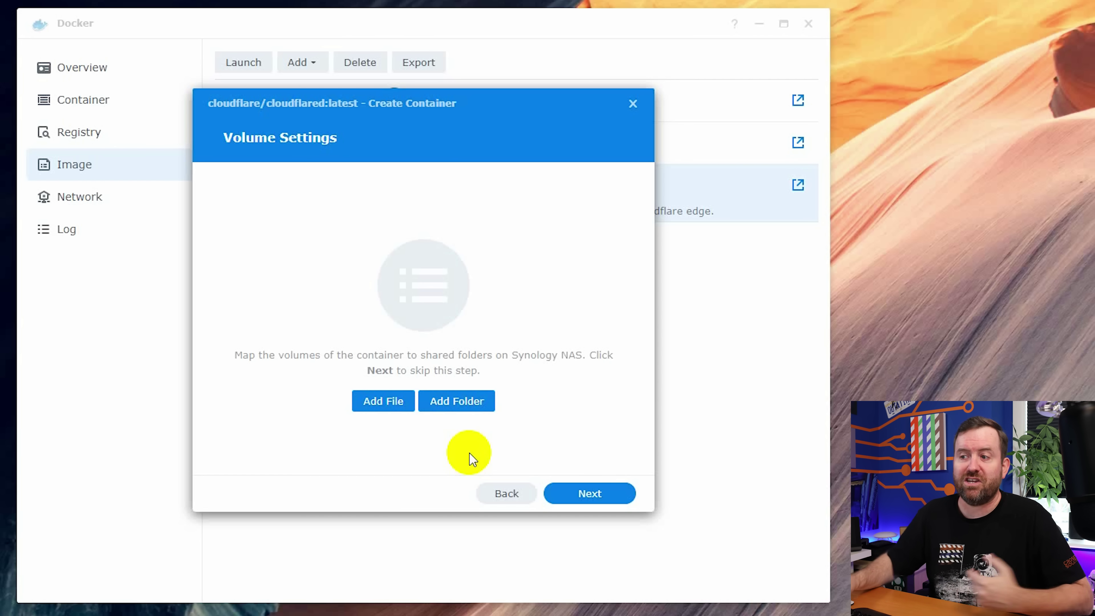
pyautogui.click(592, 496)
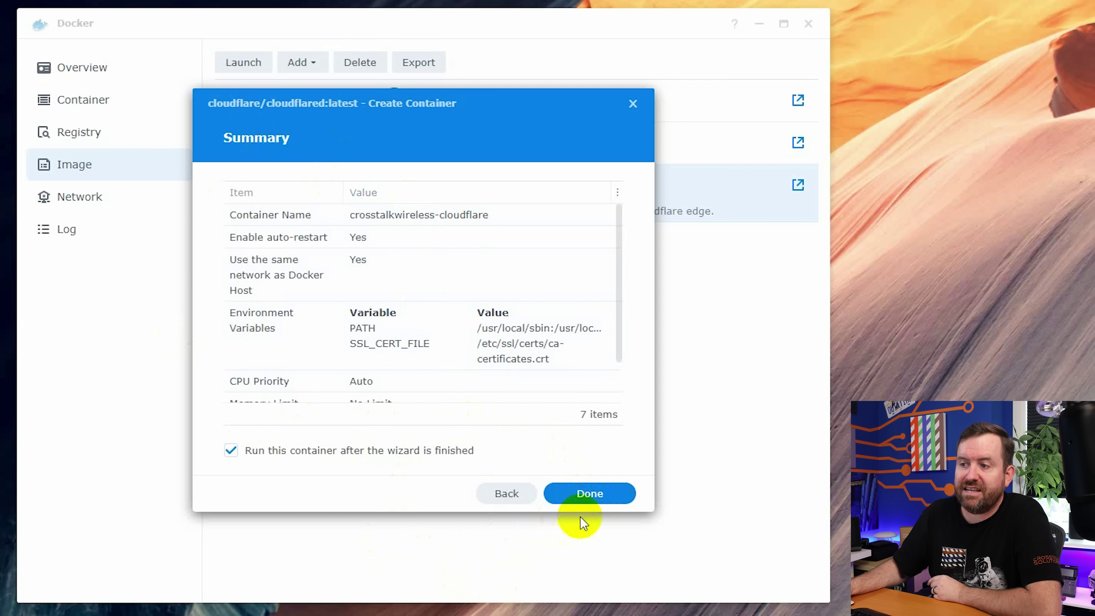
pyautogui.click(589, 495)
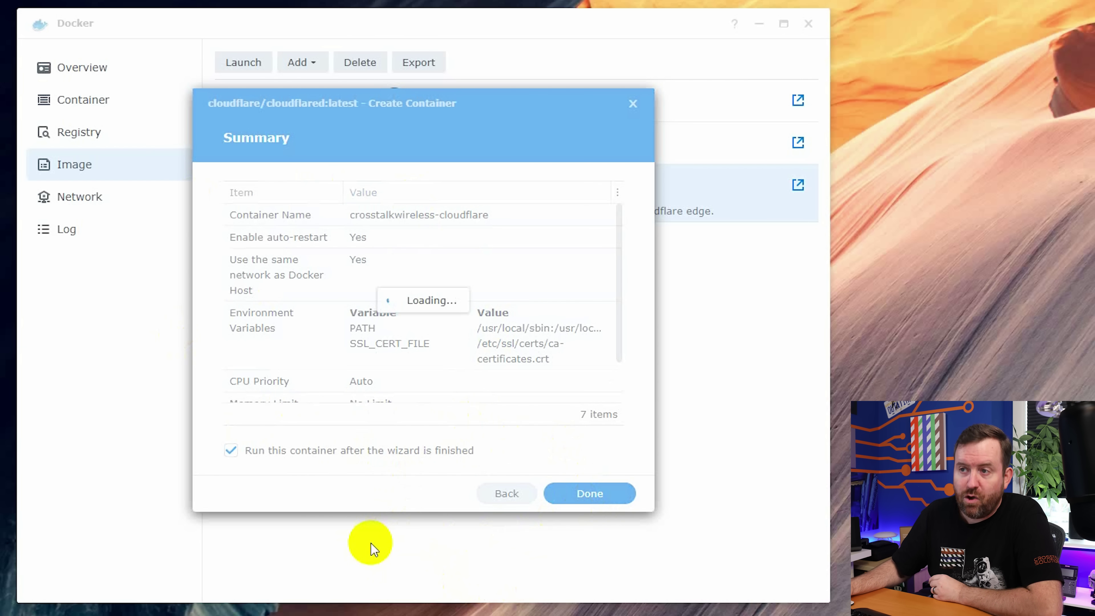
pyautogui.click(80, 105)
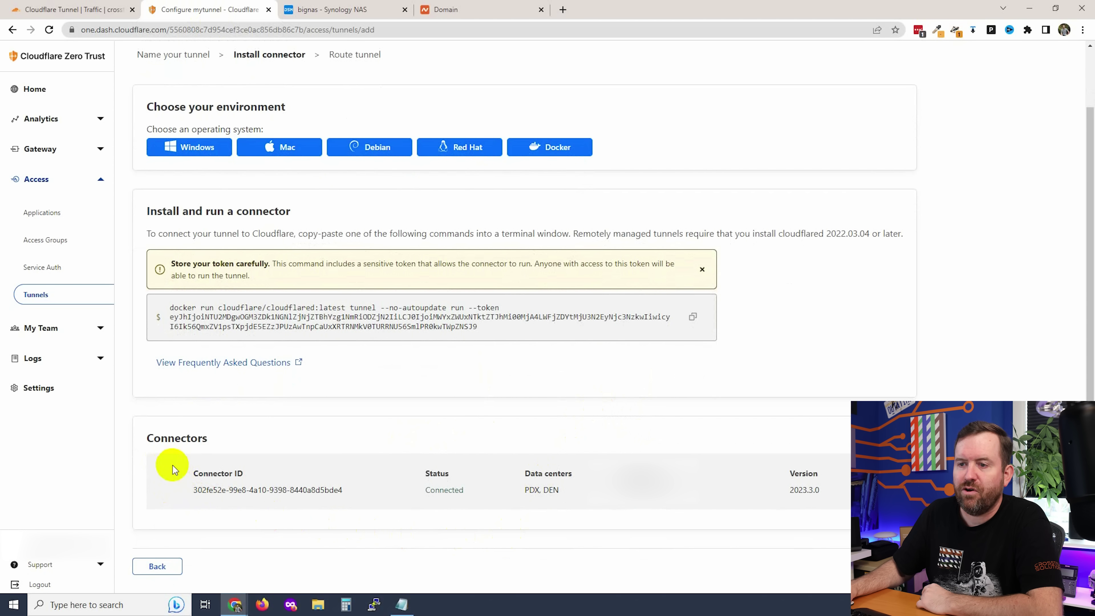
# Check the connector's entry on the tunnel page, continue to traffic routing, and copy the NAS address 192.168.200.11:5000 from its browser page.
pyautogui.moveTo(172, 466); pyautogui.dragTo(811, 475)
pyautogui.click(810, 475)
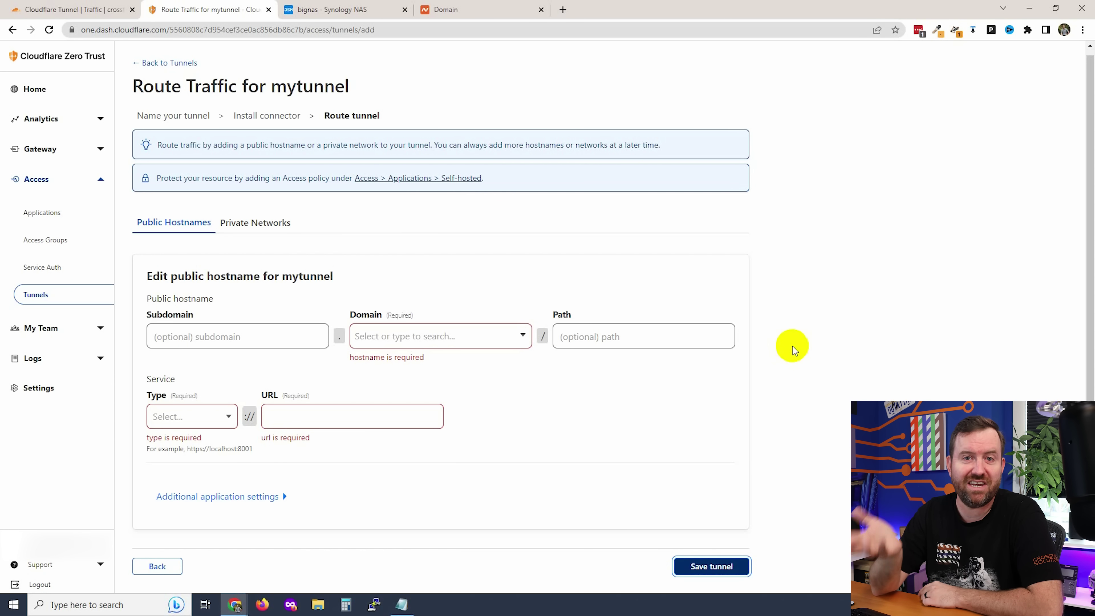
pyautogui.click(347, 15)
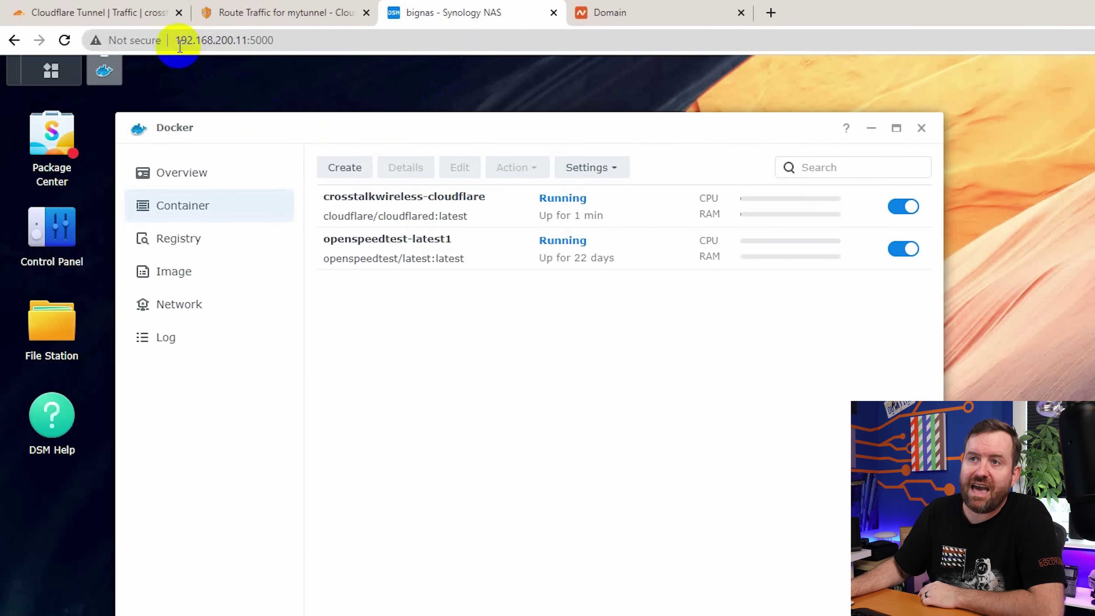
pyautogui.moveTo(220, 49); pyautogui.dragTo(348, 50)
pyautogui.hotkey('ctrl', 'c')
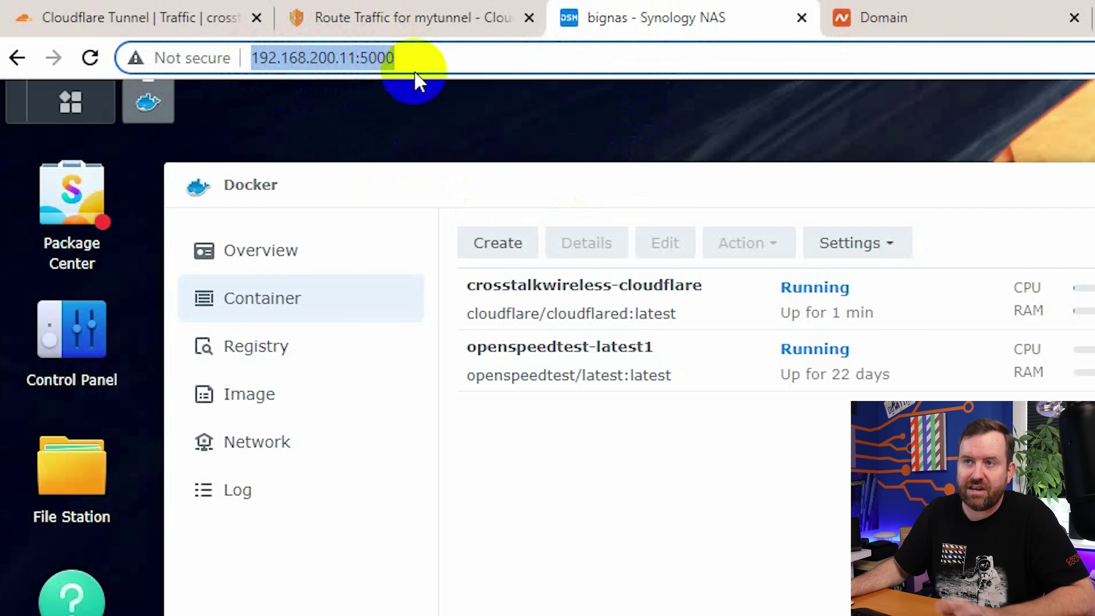
# Set mytunnel's public hostname to subdomain nas on the domain crosstalkwireless.com.
pyautogui.click(419, 54)
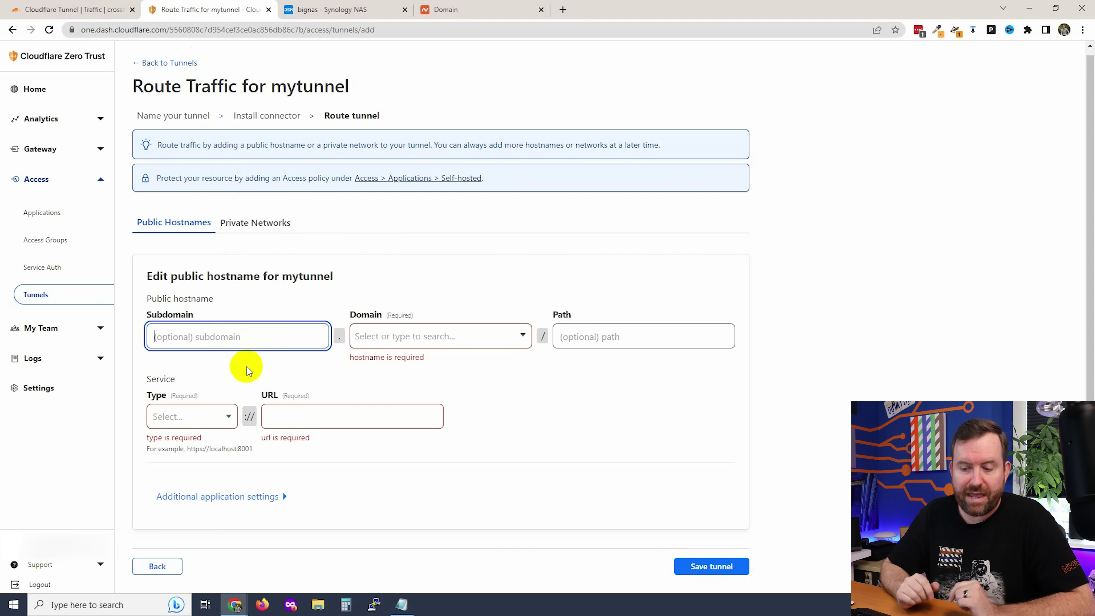
pyautogui.write('nas')
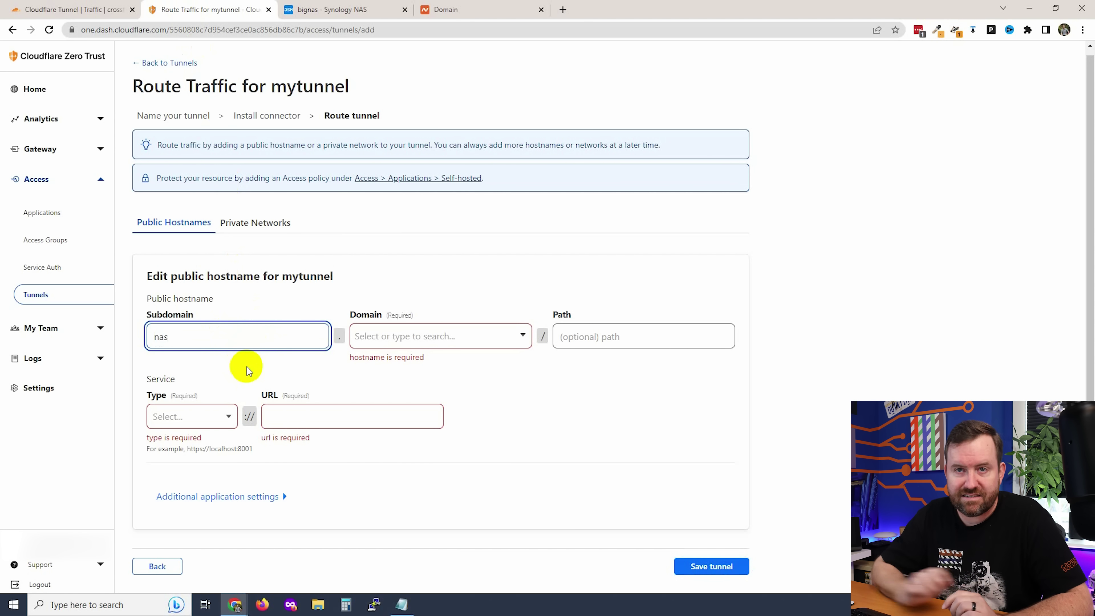
pyautogui.click(436, 336)
pyautogui.click(416, 376)
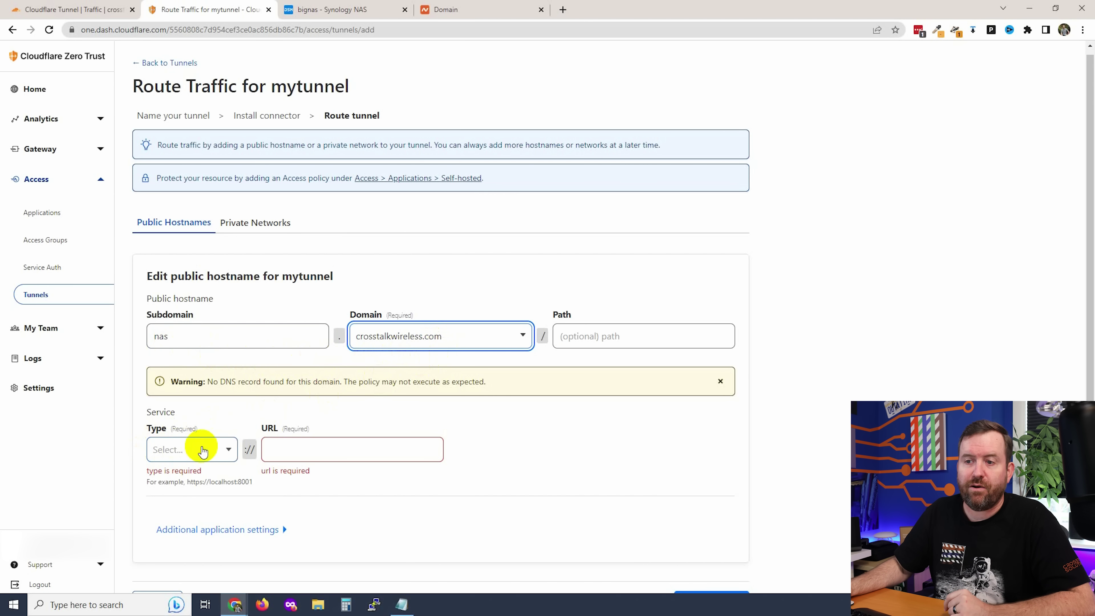
pyautogui.click(194, 451)
pyautogui.click(182, 478)
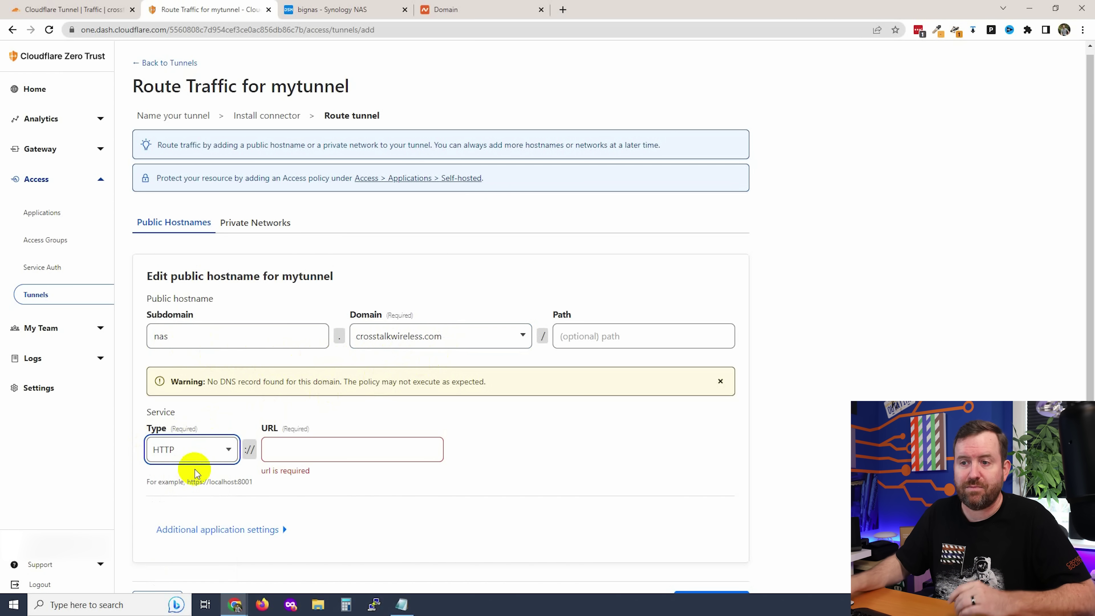
pyautogui.click(321, 449)
pyautogui.hotkey('ctrl', 'v')
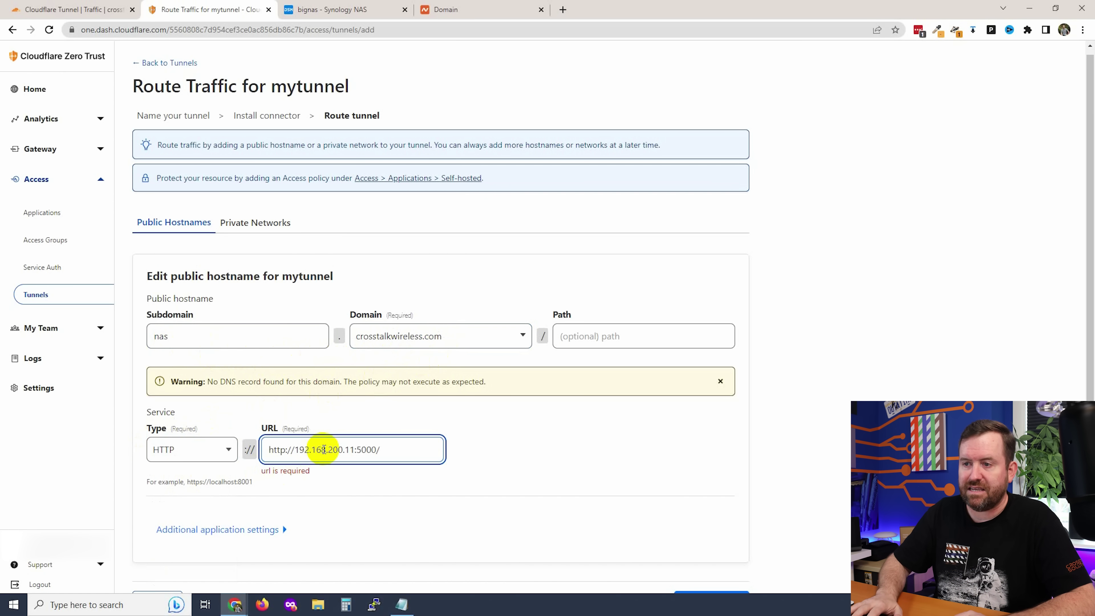
pyautogui.press('BackSpace')
pyautogui.press('BackSpace')
pyautogui.press('BackSpace')
pyautogui.press('BackSpace')
pyautogui.press('BackSpace')
pyautogui.press('BackSpace')
pyautogui.press('BackSpace')
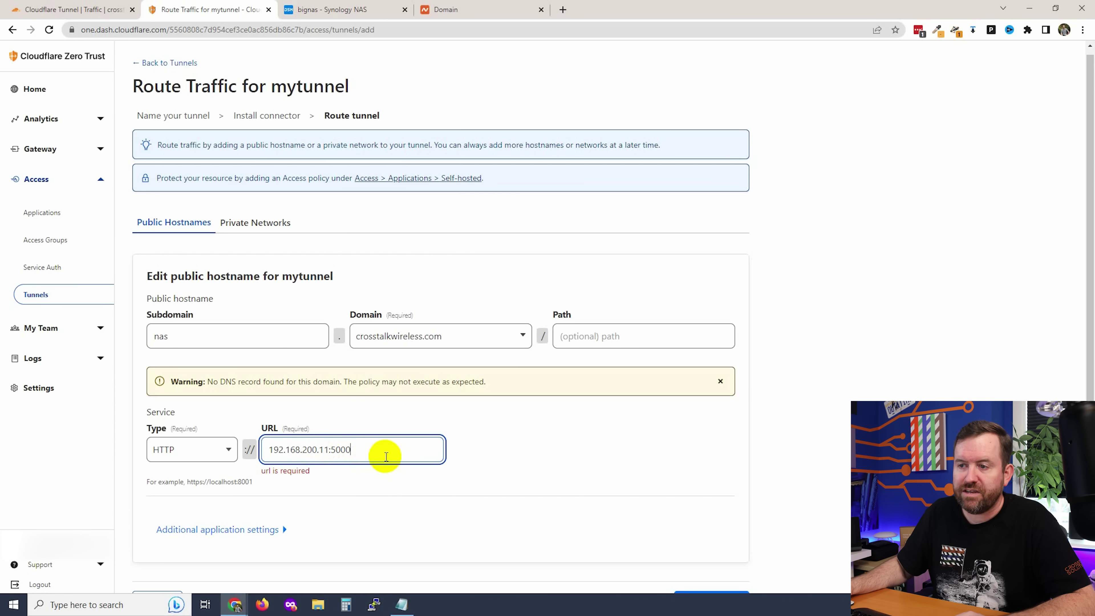
pyautogui.click(505, 466)
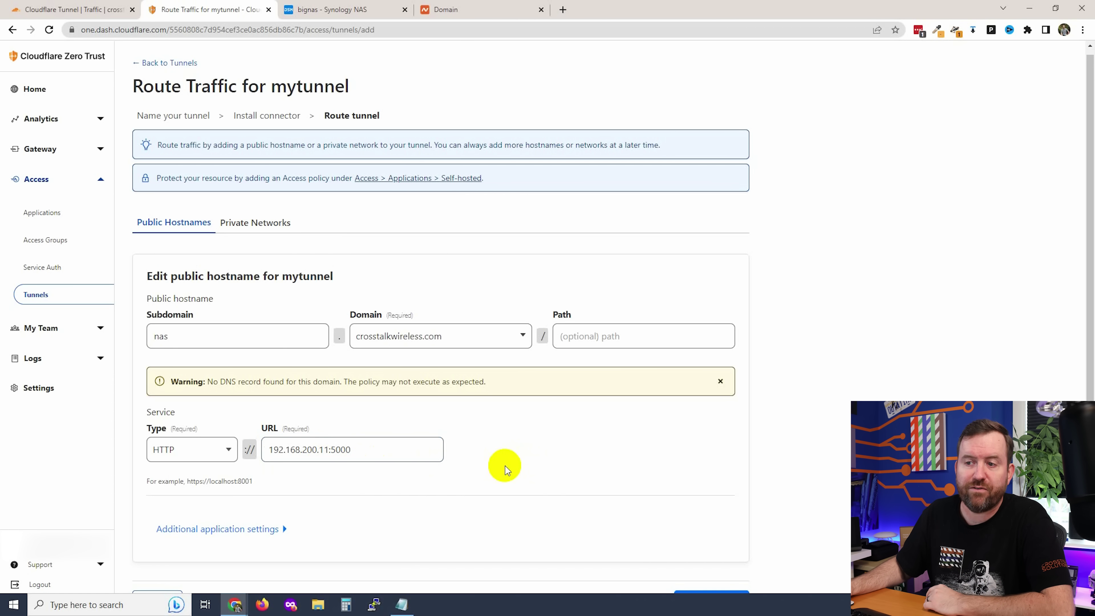
pyautogui.scroll(-1, 813, 423)
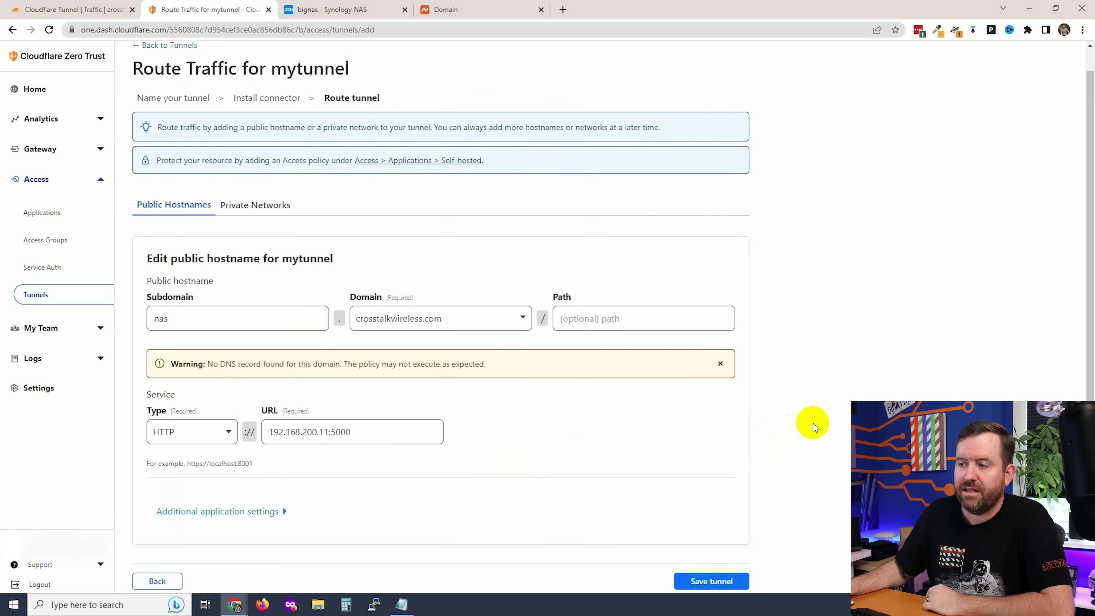
pyautogui.click(717, 568)
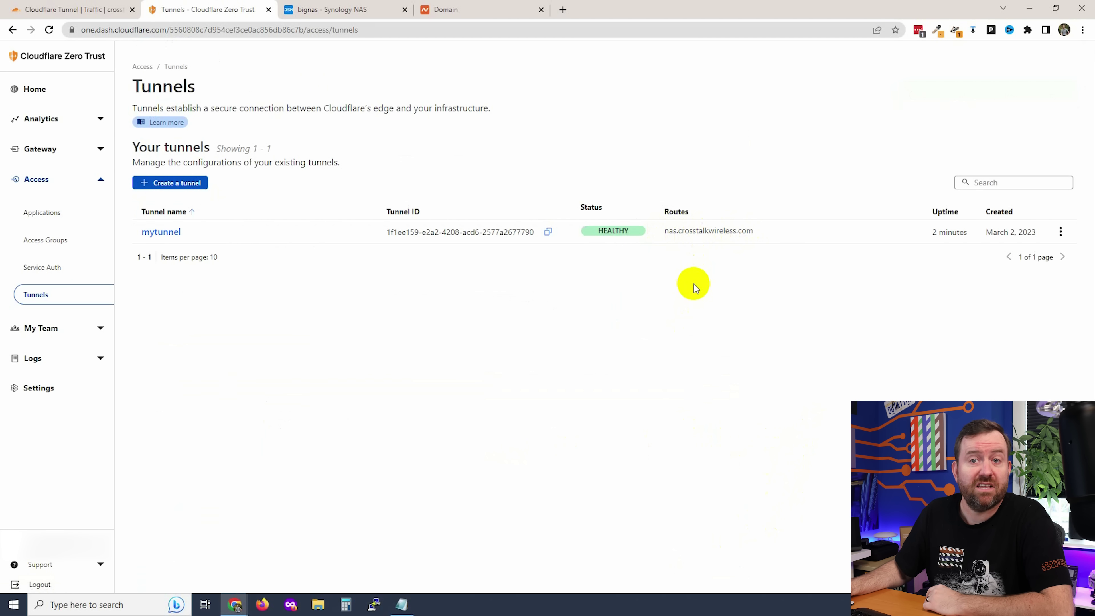
# Open nas.crosstalkwireless.com through the tunnel and examine the full address of the NAS sign-in page.
pyautogui.click(701, 231)
pyautogui.click(877, 193)
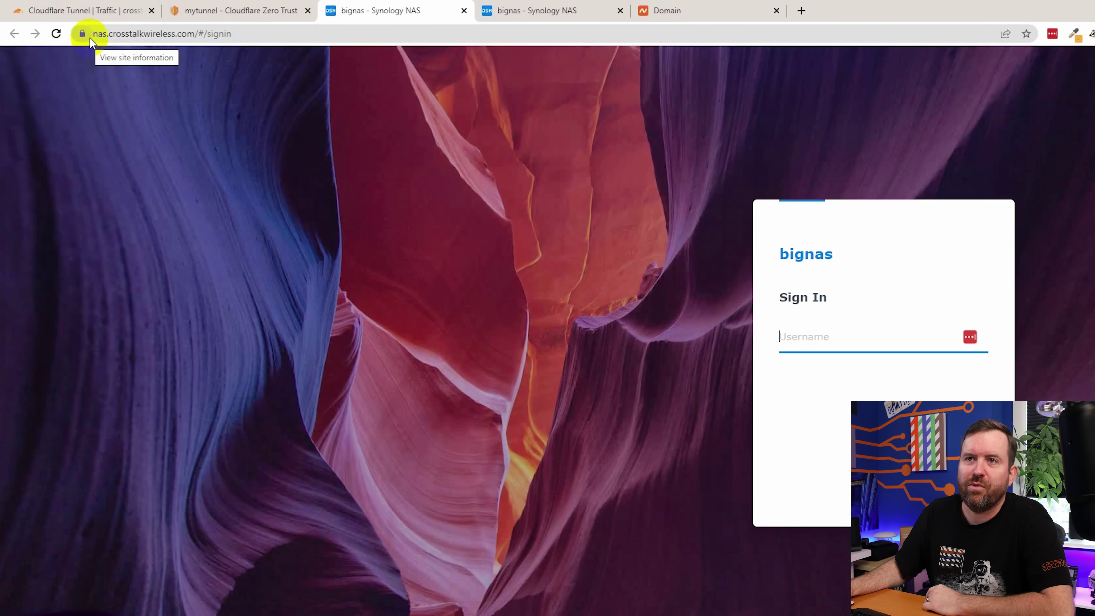
pyautogui.click(82, 33)
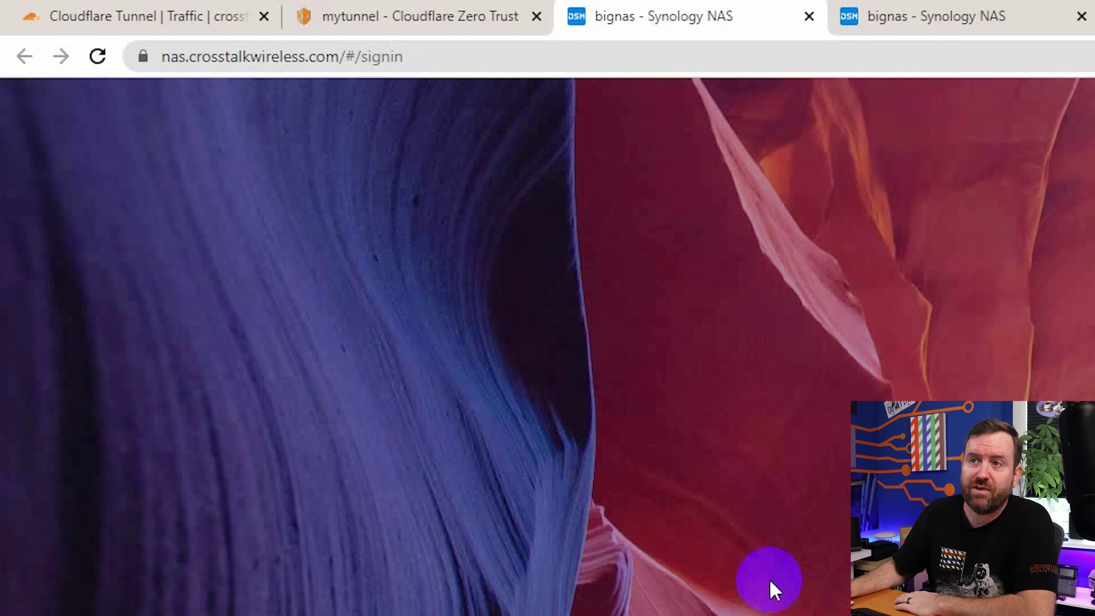
pyautogui.click(423, 52)
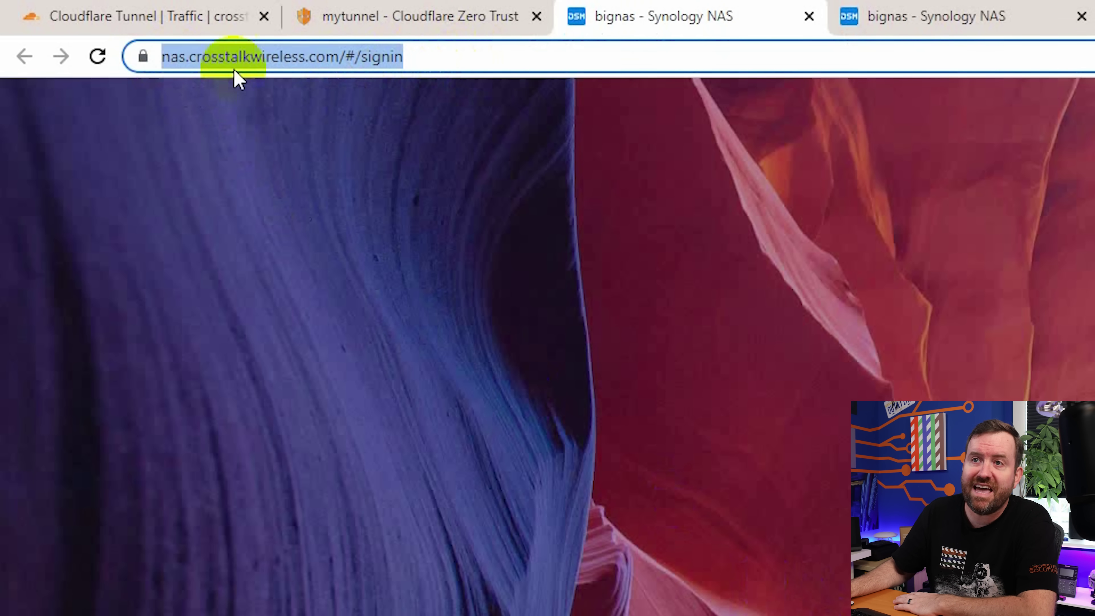
pyautogui.click(166, 56)
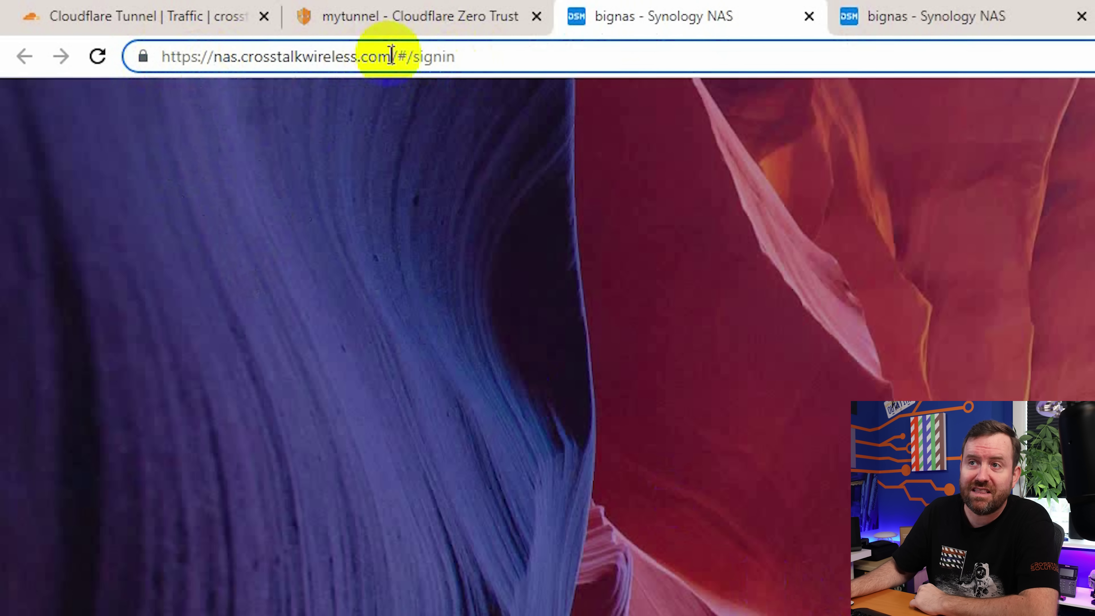
pyautogui.moveTo(391, 56); pyautogui.dragTo(534, 58)
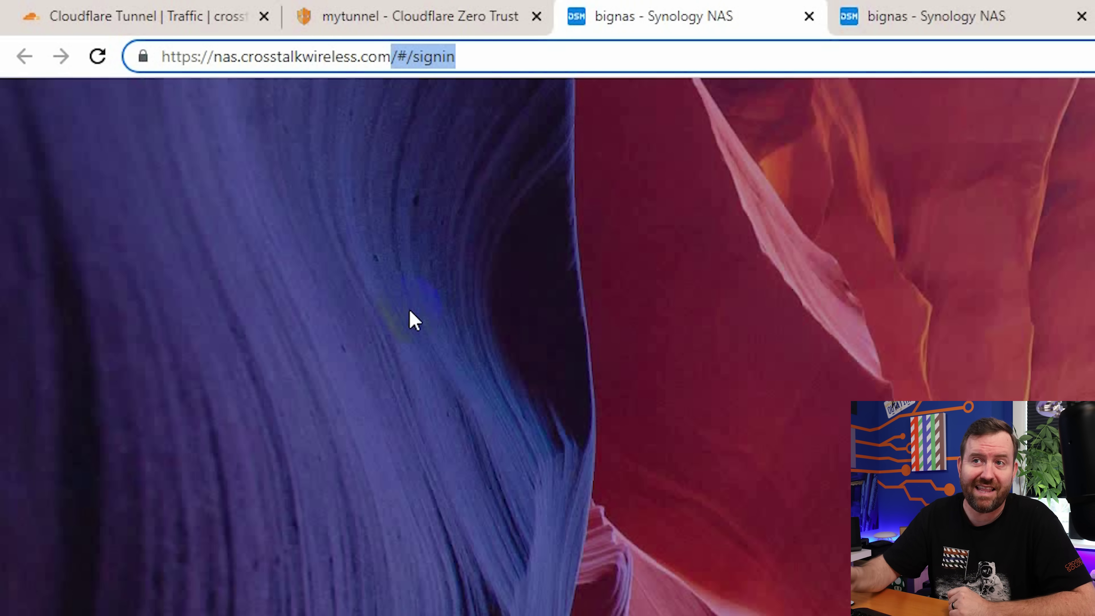
# Inspect the connection security and certificate details for nas.crosstalkwireless.com.
pyautogui.click(143, 56)
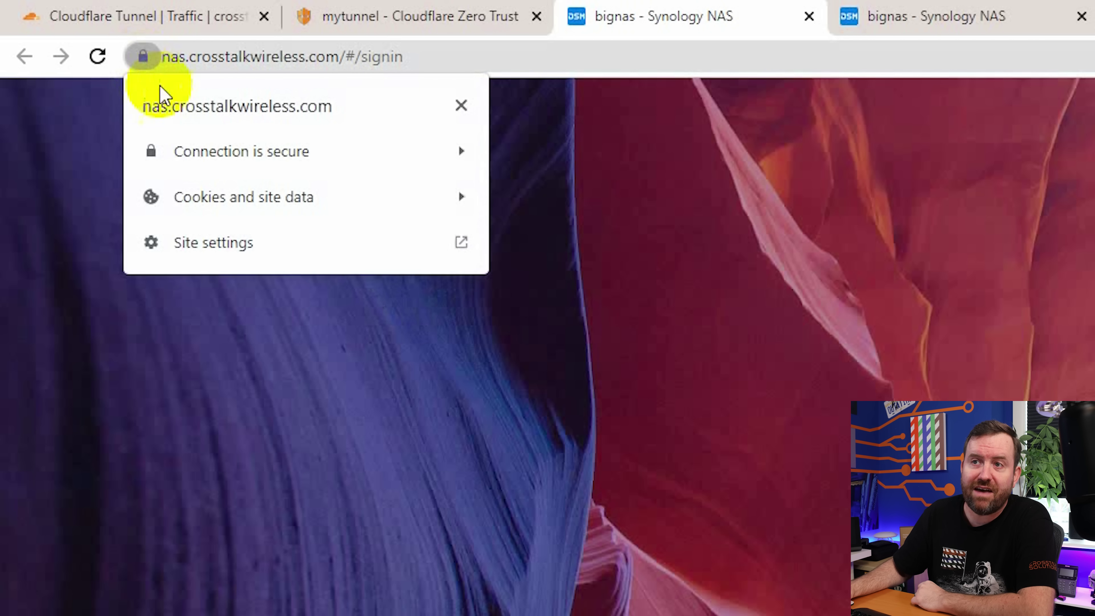
pyautogui.click(227, 149)
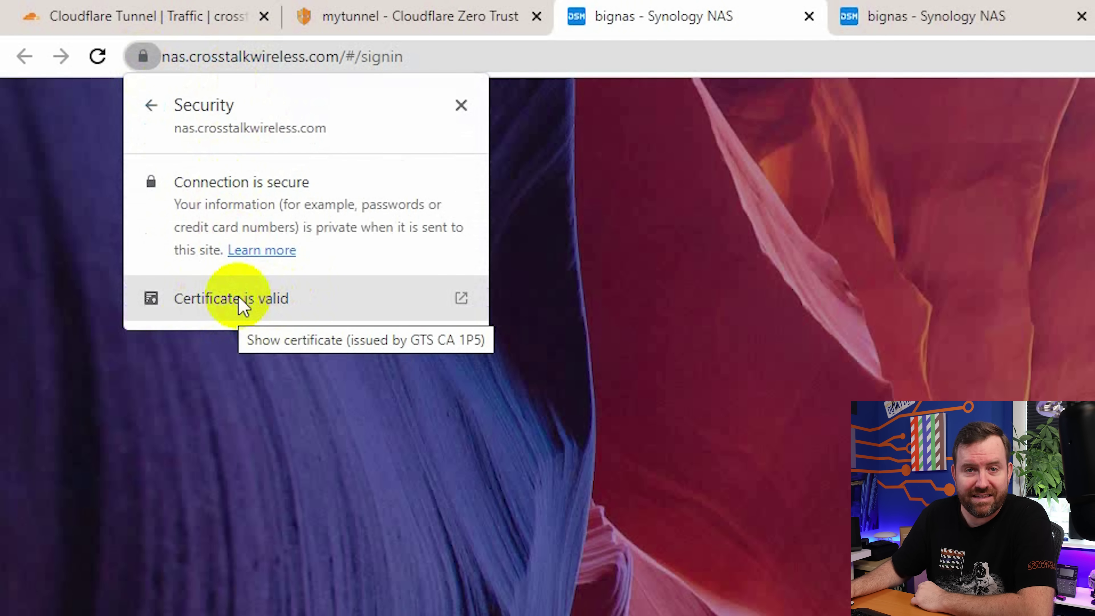
pyautogui.click(408, 554)
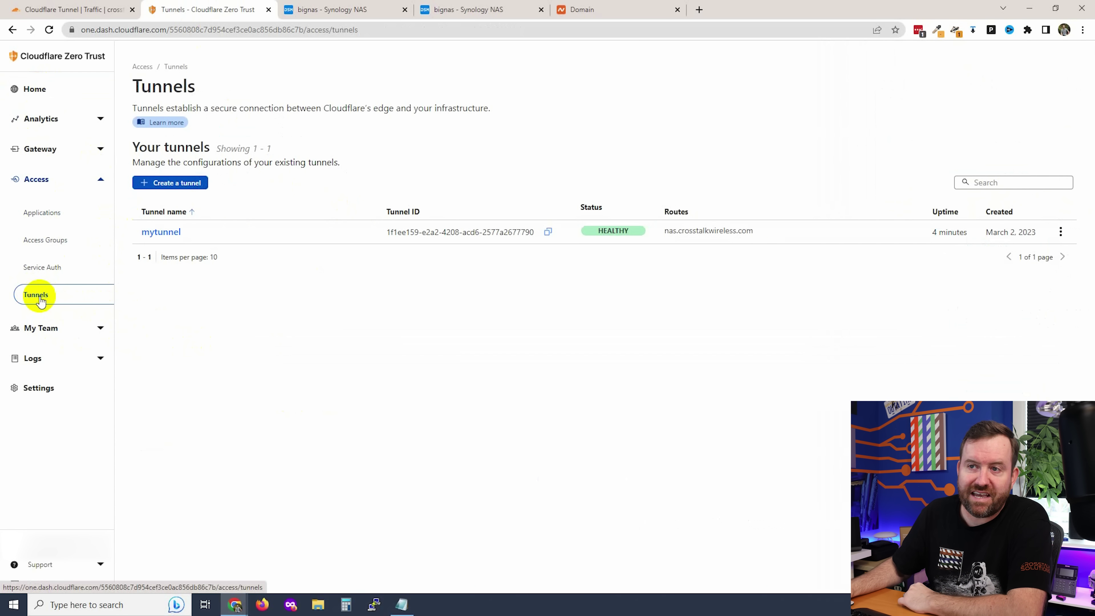
# In mytunnel's configuration, add a public hostname with subdomain pihole1 on the domain crosstalkwireless.com.
pyautogui.click(161, 233)
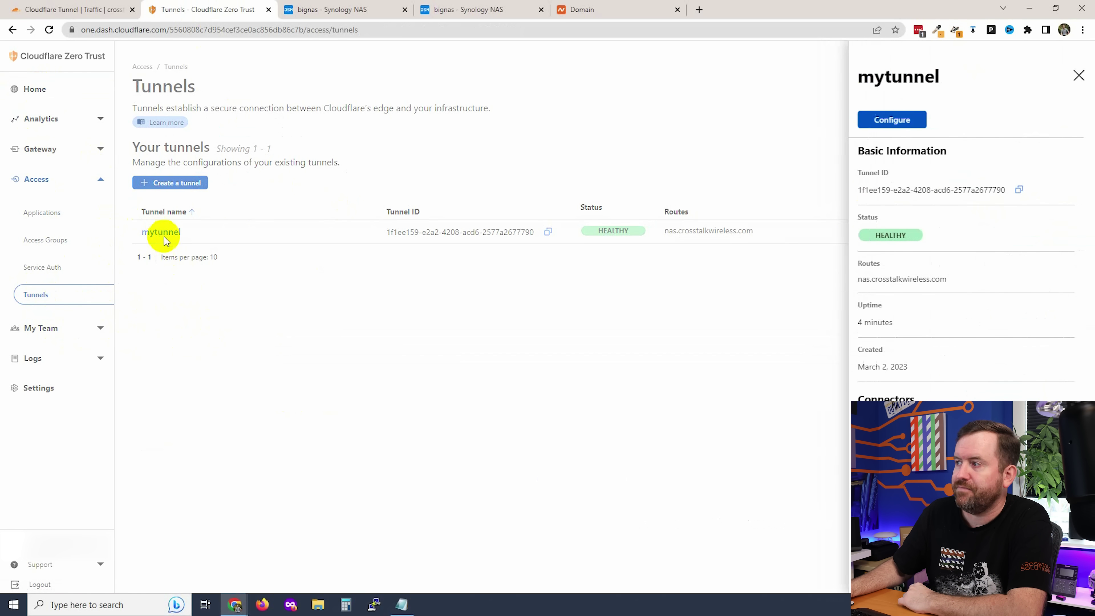
pyautogui.click(891, 121)
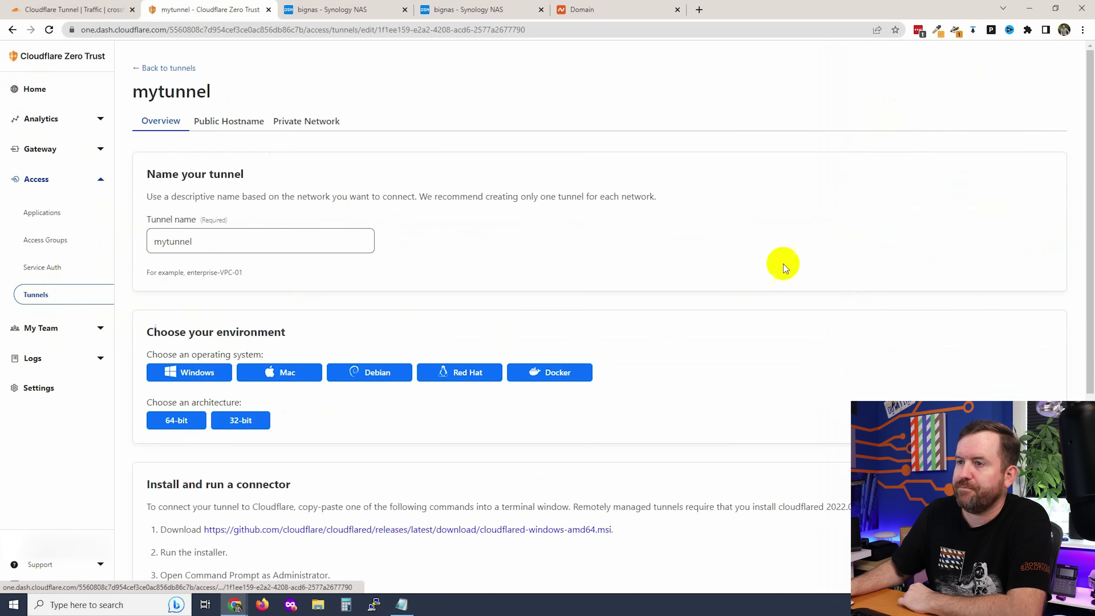
pyautogui.click(236, 125)
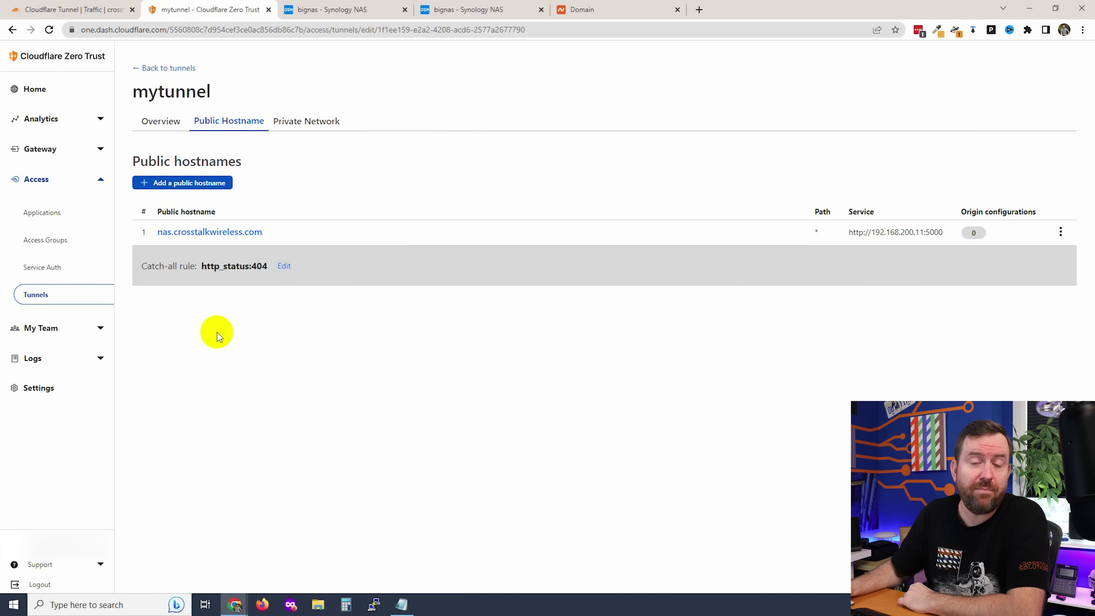
pyautogui.click(178, 182)
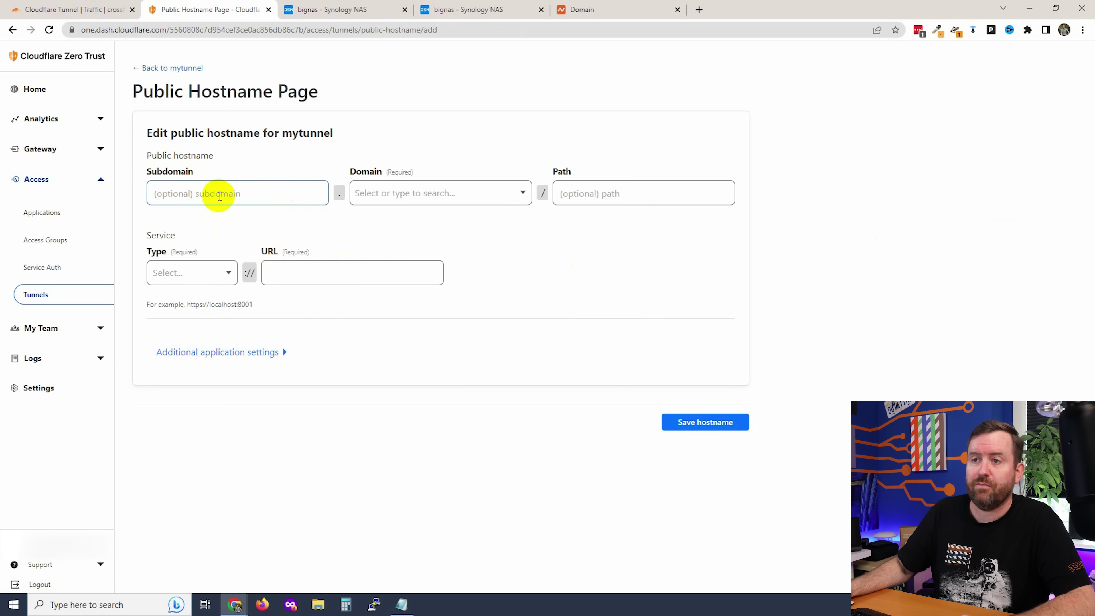
pyautogui.click(220, 196)
pyautogui.write('pihole1')
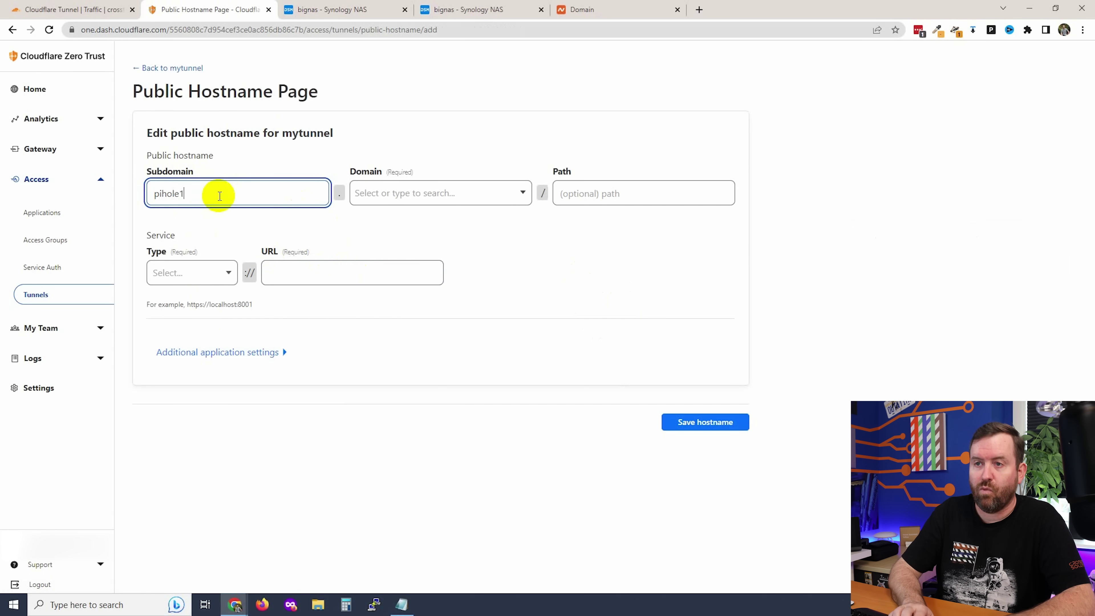
pyautogui.press('Tab')
pyautogui.click(420, 205)
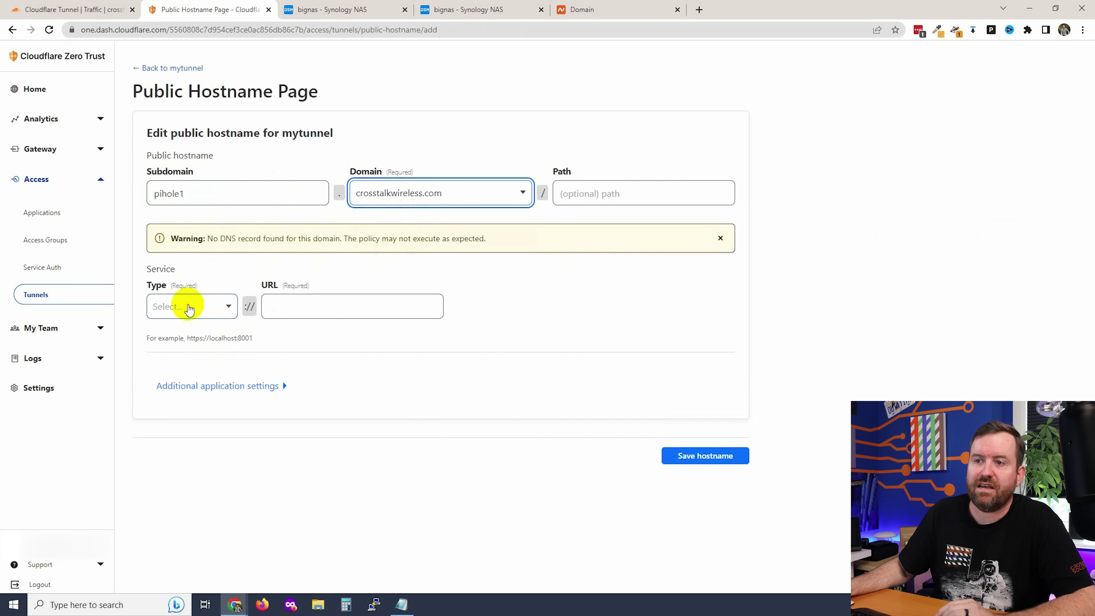
# Set the pihole1 service type to HTTP with URL 192.168.200.50 and save the hostname.
pyautogui.click(189, 309)
pyautogui.click(174, 339)
pyautogui.click(321, 313)
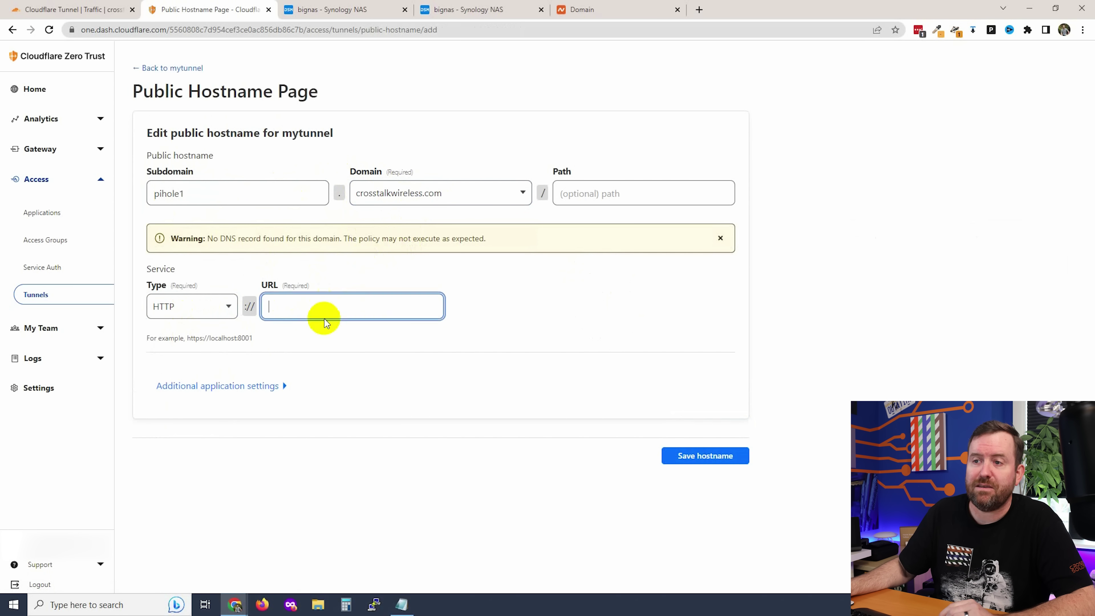
pyautogui.write('192.168.')
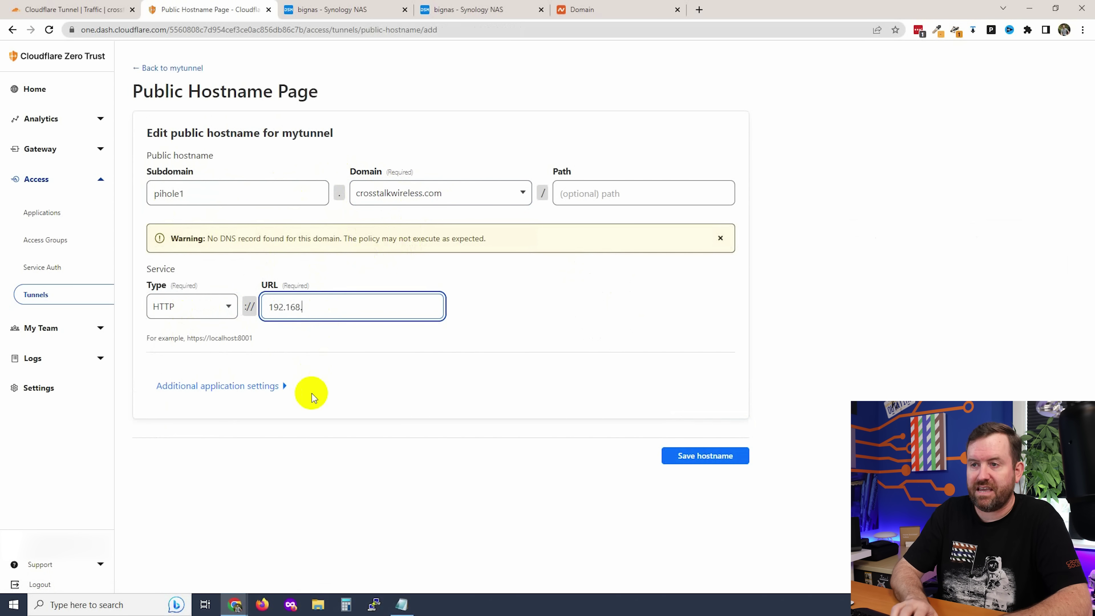
pyautogui.write('200.50')
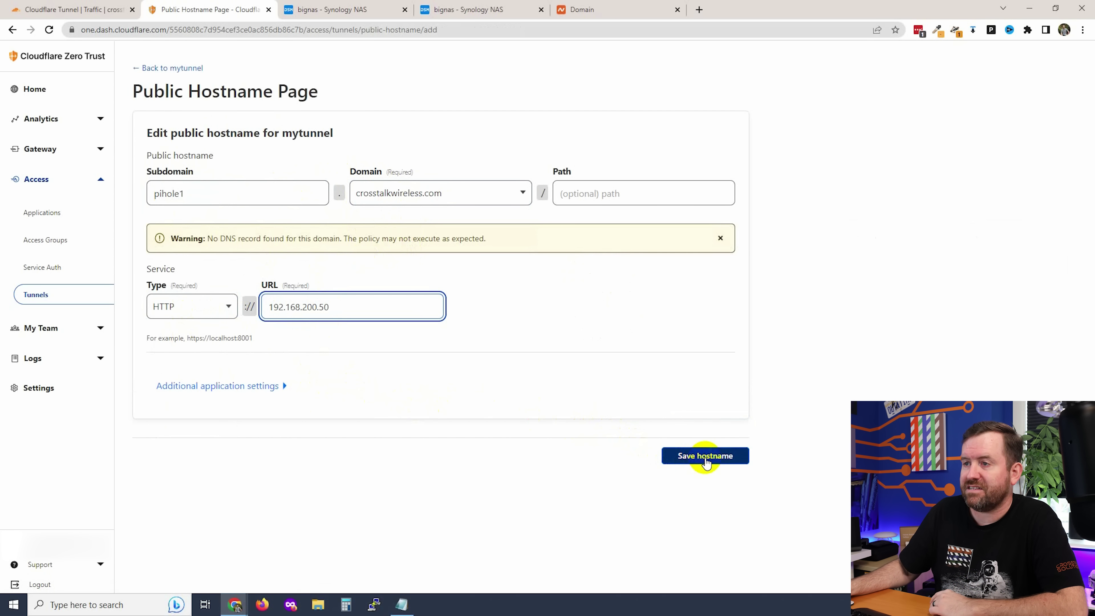
pyautogui.click(706, 457)
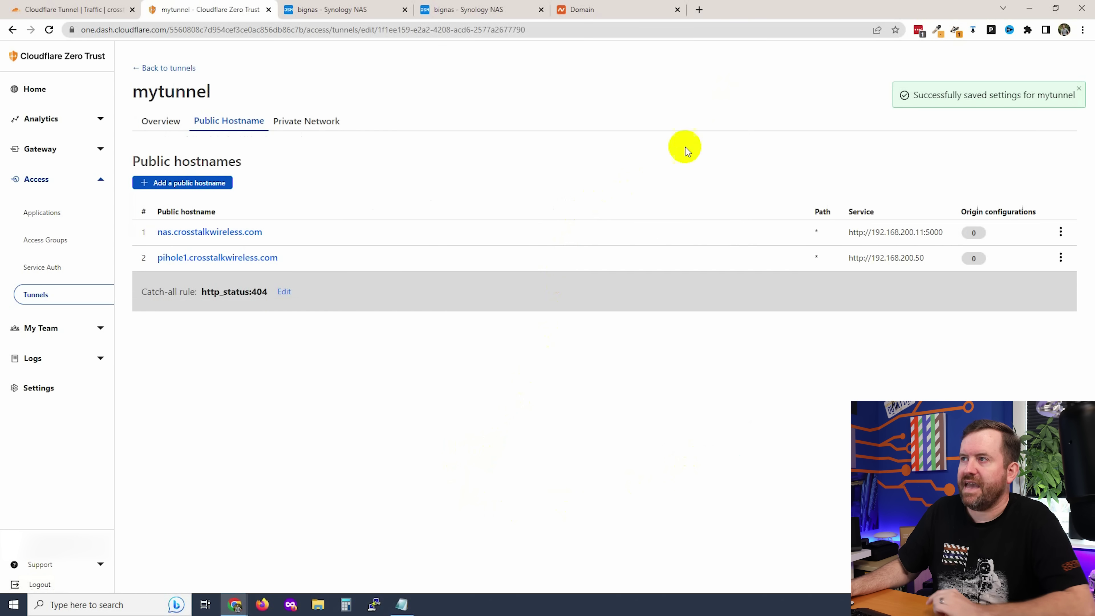
# Open pihole1.crosstalkwireless.com in a new browser tab to test the hostname.
pyautogui.click(212, 259)
pyautogui.click(861, 190)
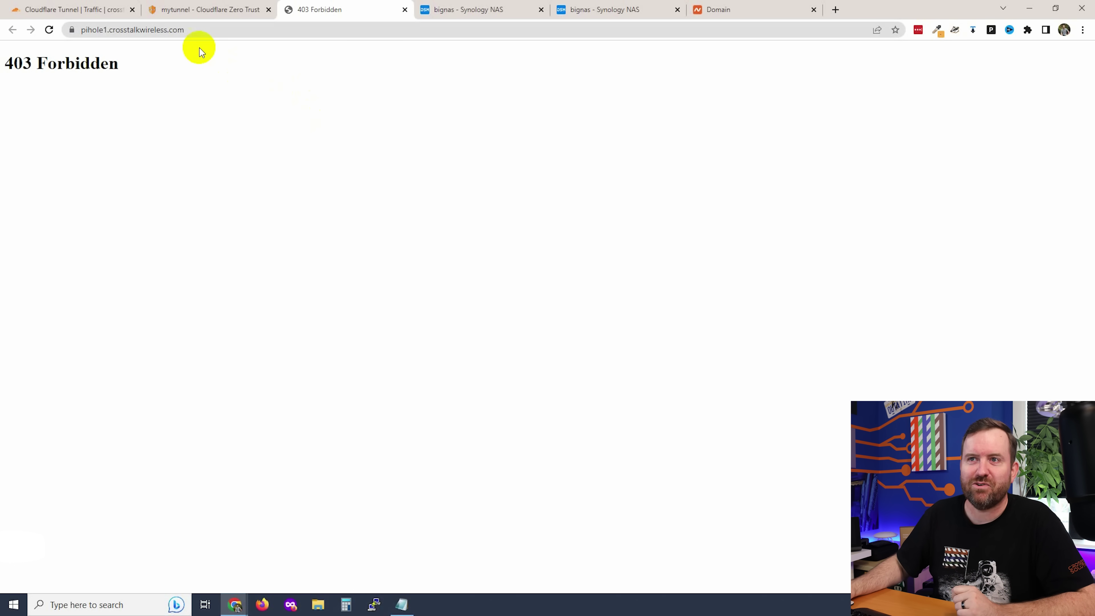
# Load the Pi-hole admin page at pihole1.crosstalkwireless.com/admin.
pyautogui.click(195, 30)
pyautogui.click(211, 29)
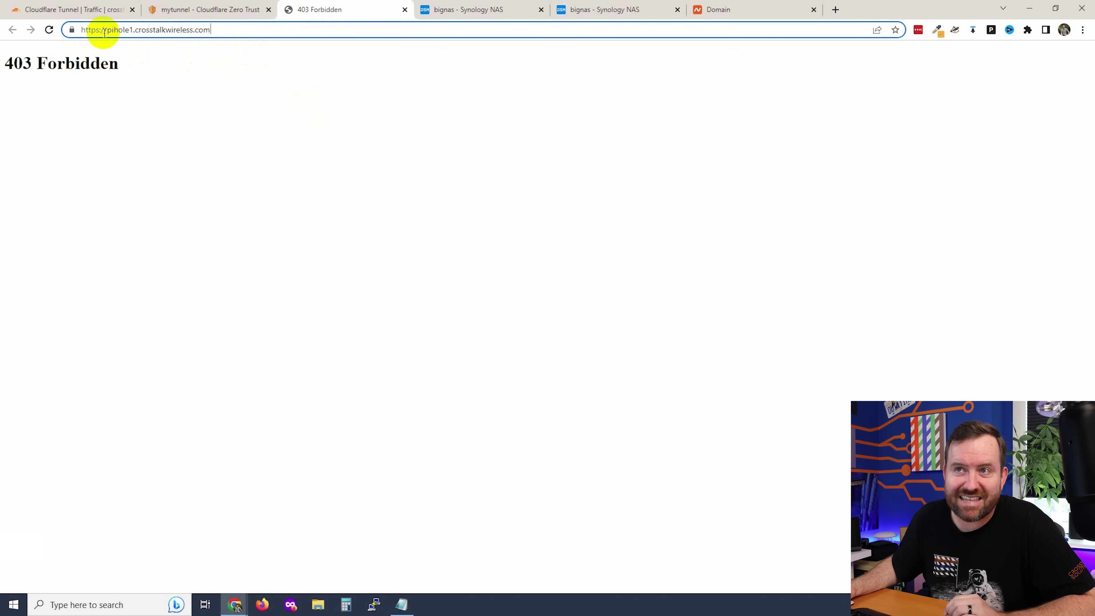
pyautogui.write('/admin')
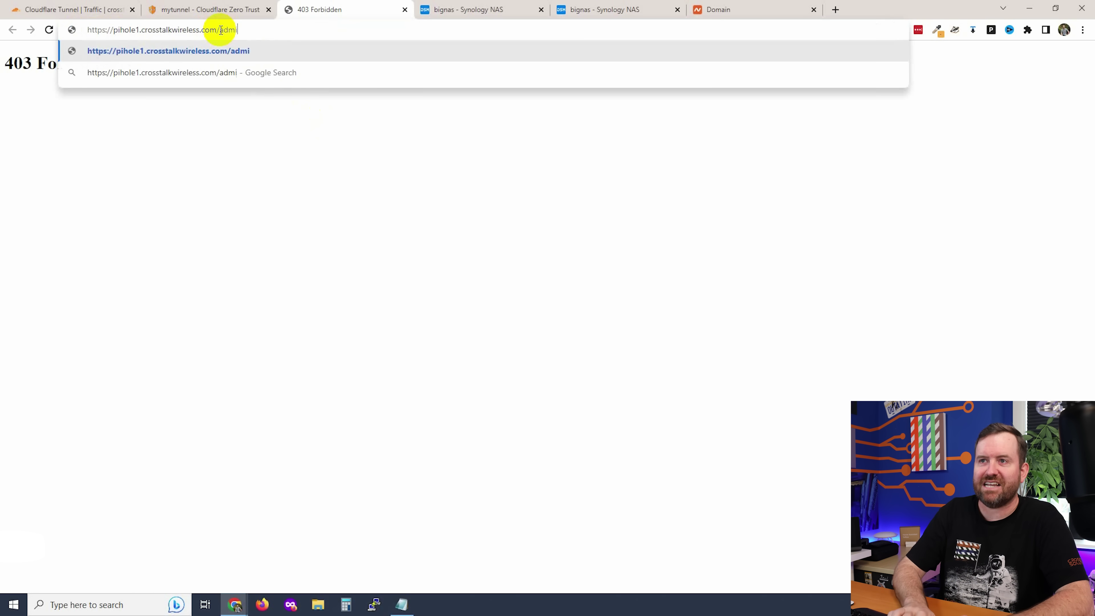
pyautogui.press('Return')
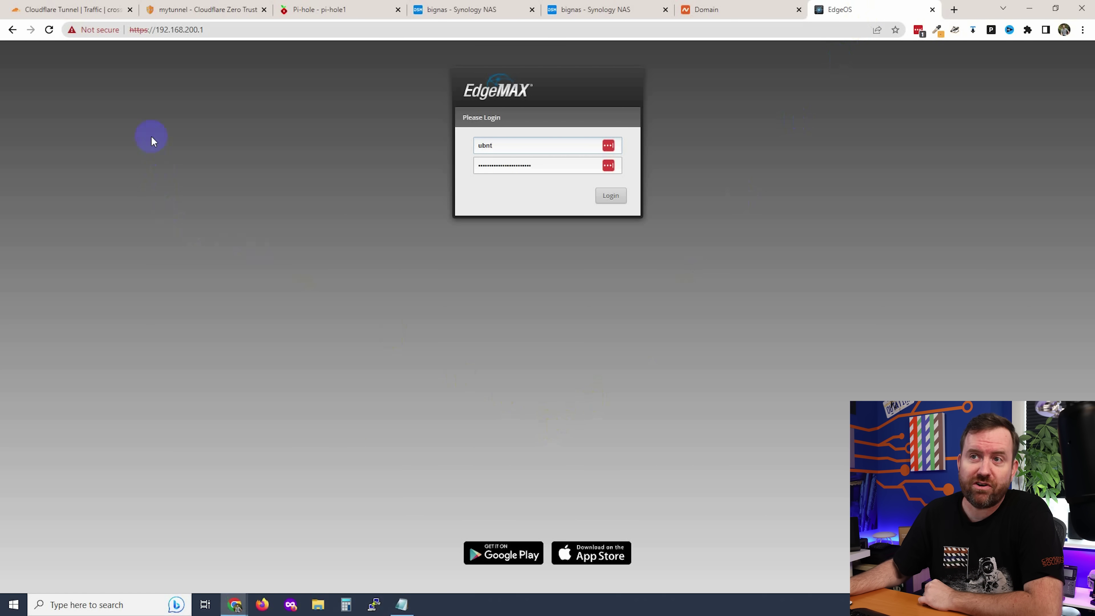
# Copy the EdgeMAX router's local address and add a public hostname to mytunnel with subdomain firewall on the domain crosstalkwireless.com.
pyautogui.click(211, 31)
pyautogui.hotkey('ctrl', 'c')
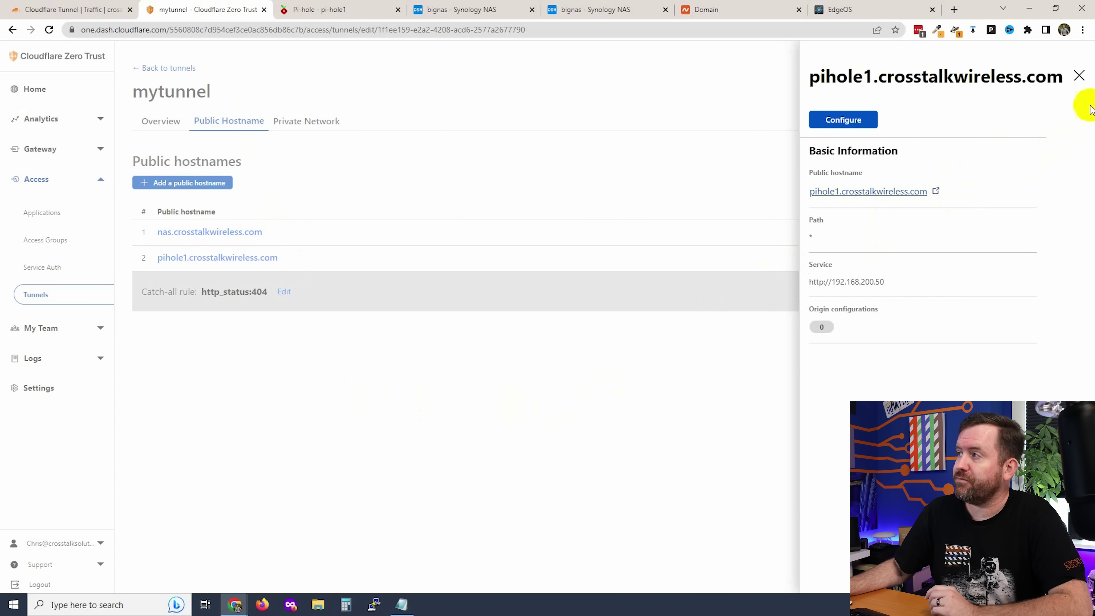
pyautogui.click(1079, 76)
pyautogui.click(186, 195)
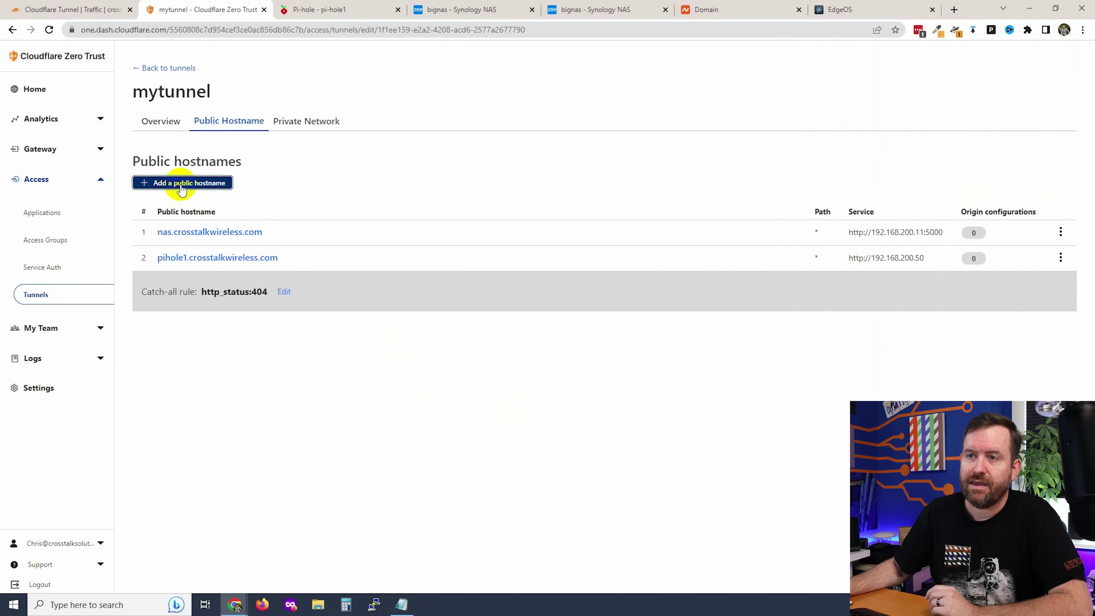
pyautogui.click(236, 197)
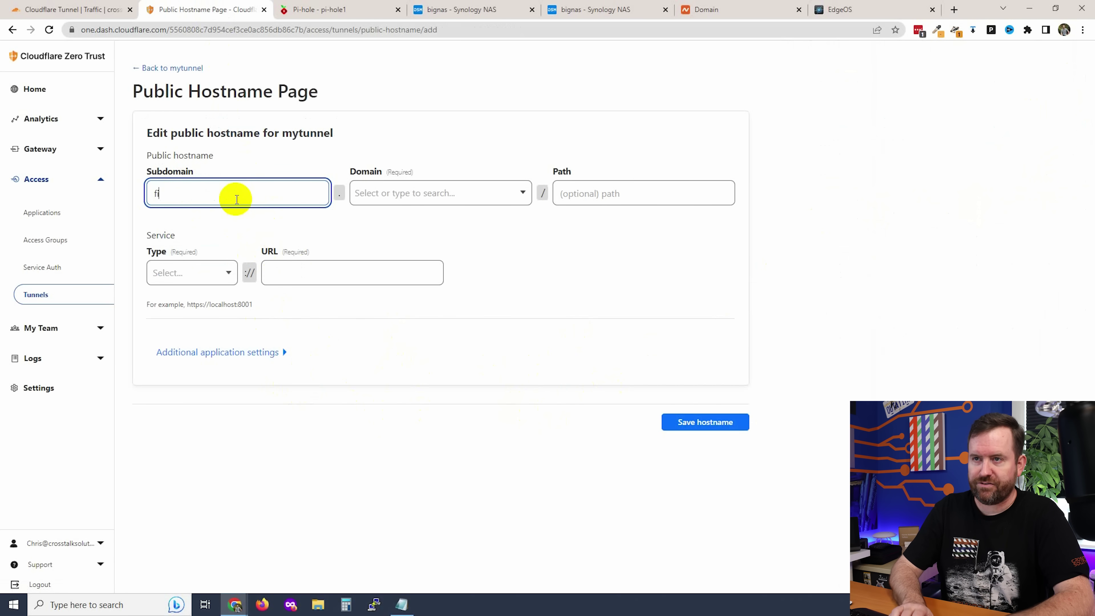
pyautogui.click(362, 193)
pyautogui.click(403, 211)
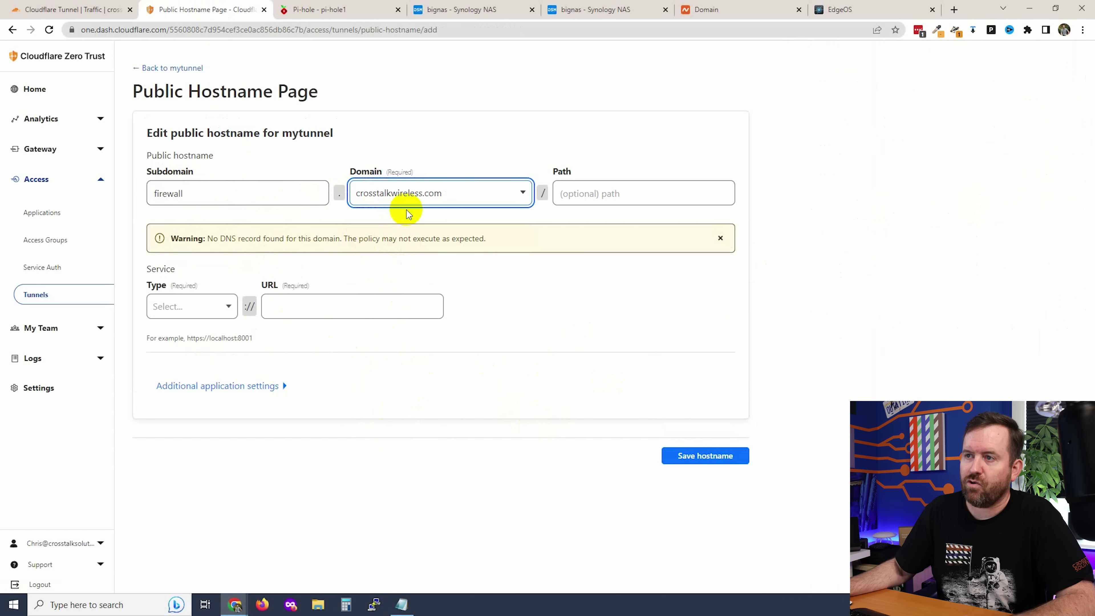
# Set the firewall hostname's service type to HTTPS with URL 192.168.200.1 and save the hostname.
pyautogui.click(203, 306)
pyautogui.click(180, 359)
pyautogui.click(291, 306)
pyautogui.hotkey('ctrl', 'v')
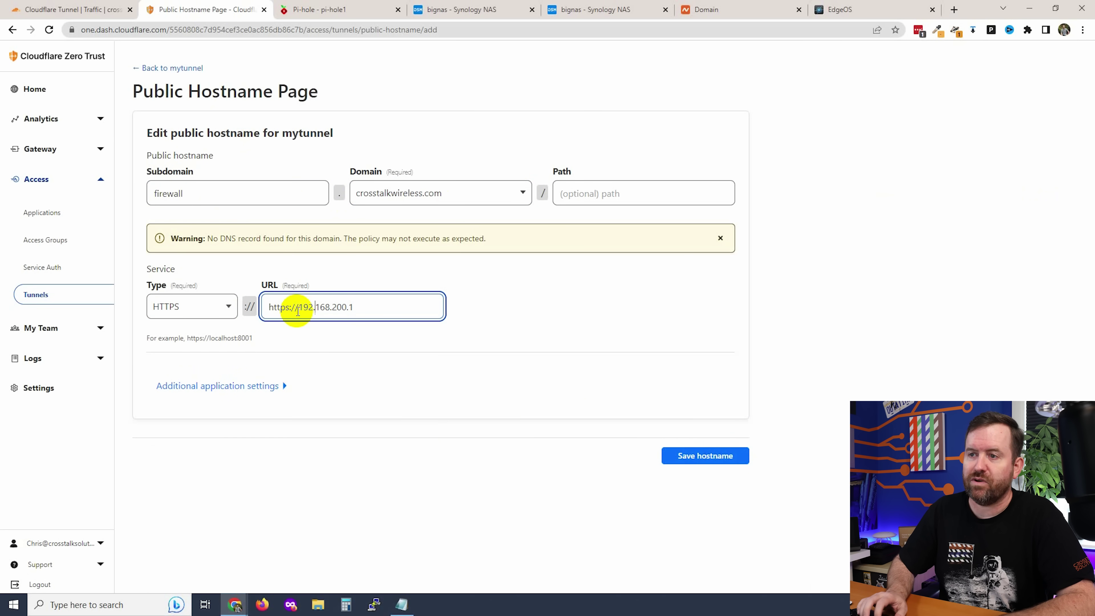
pyautogui.press('BackSpace')
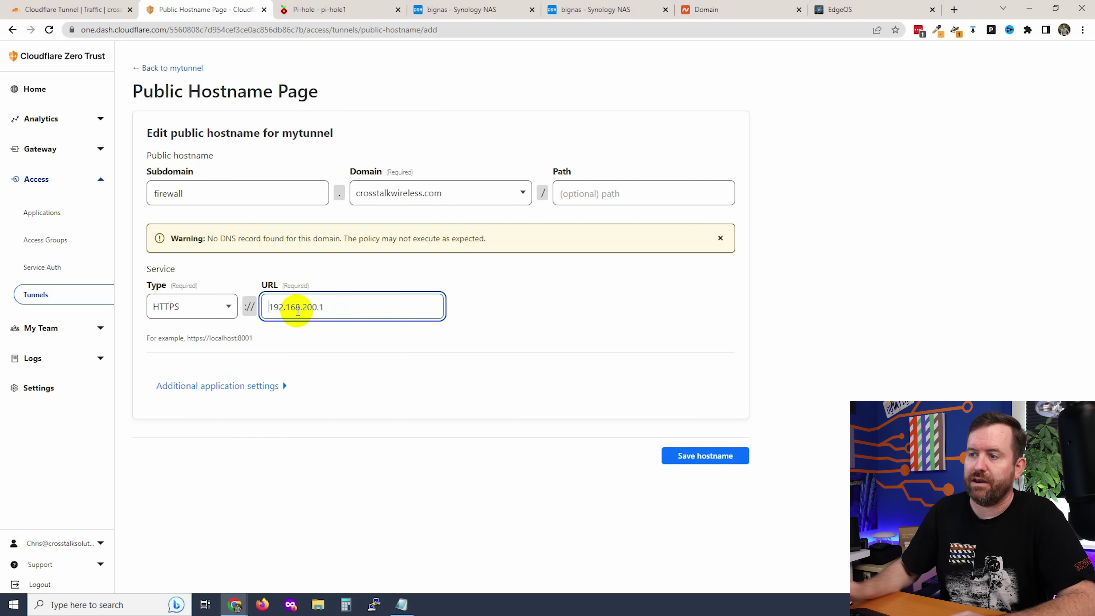
pyautogui.click(711, 460)
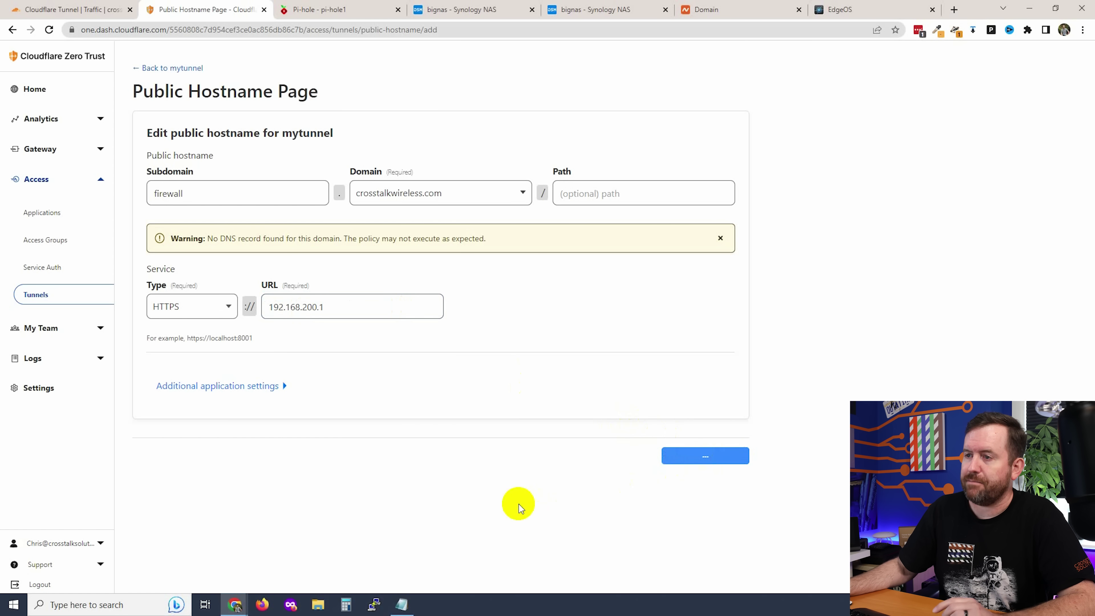
# Test firewall.crosstalkwireless.com from its hostname details, then return to the mytunnel page.
pyautogui.click(208, 282)
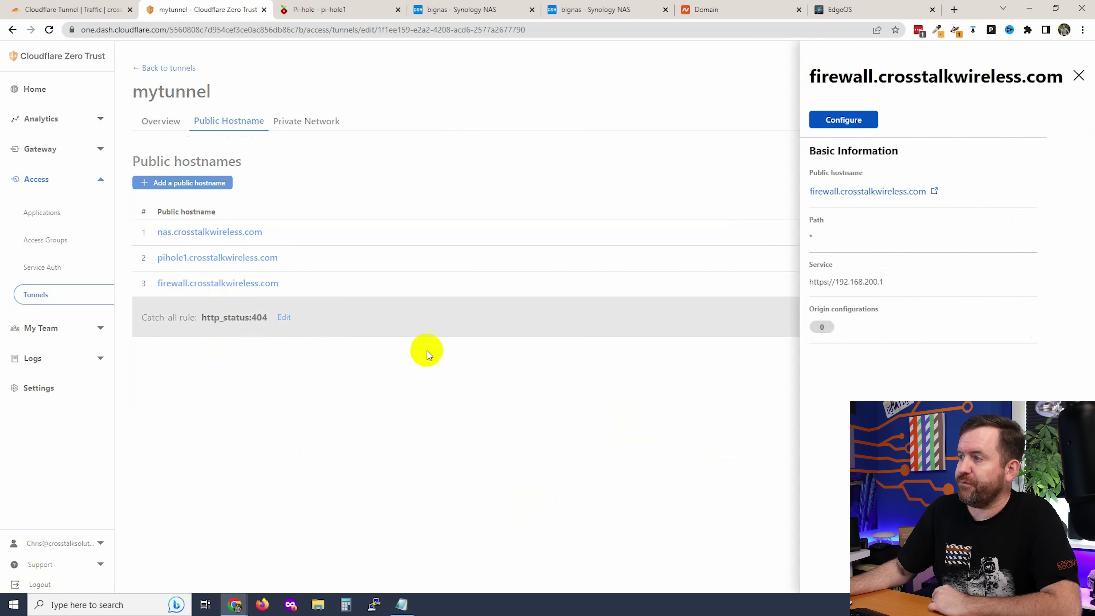
pyautogui.click(867, 191)
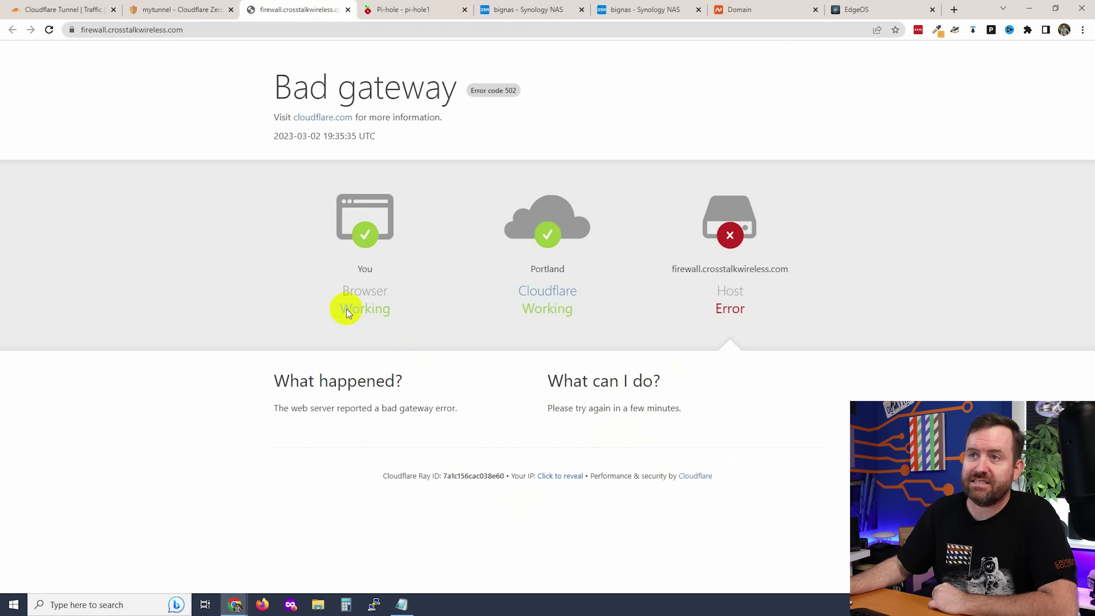
pyautogui.click(177, 9)
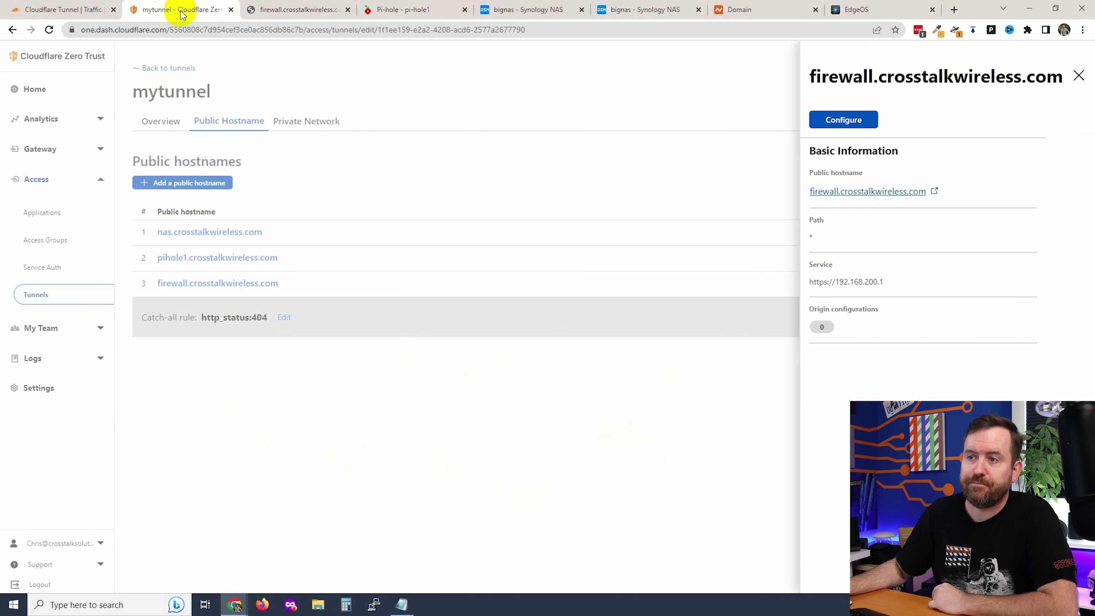
# Enable No TLS Verify in the TLS settings of the firewall hostname and save it.
pyautogui.click(845, 122)
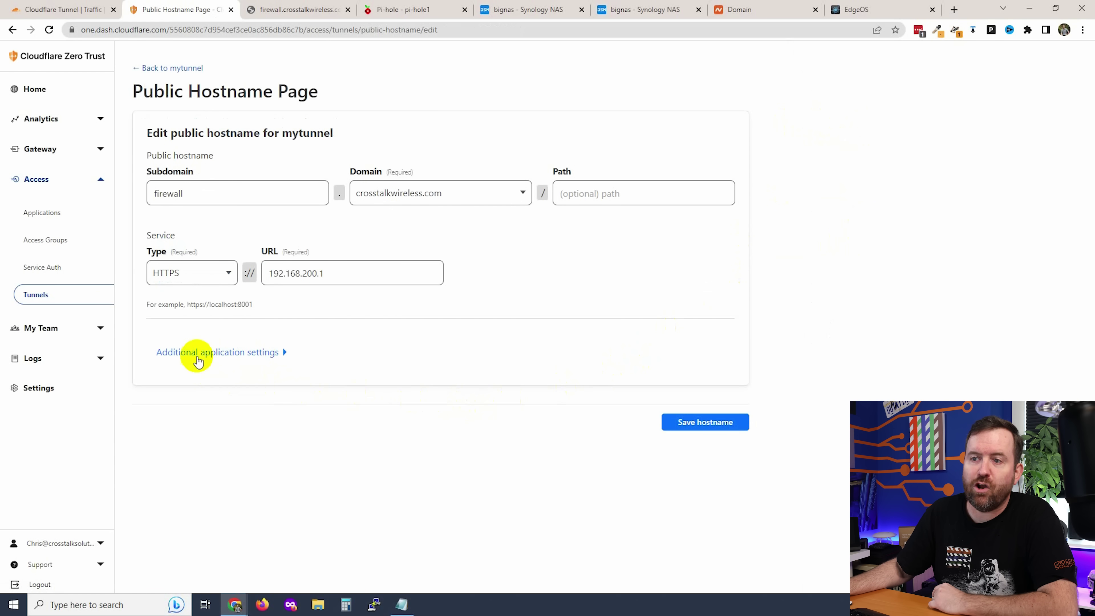
pyautogui.click(217, 353)
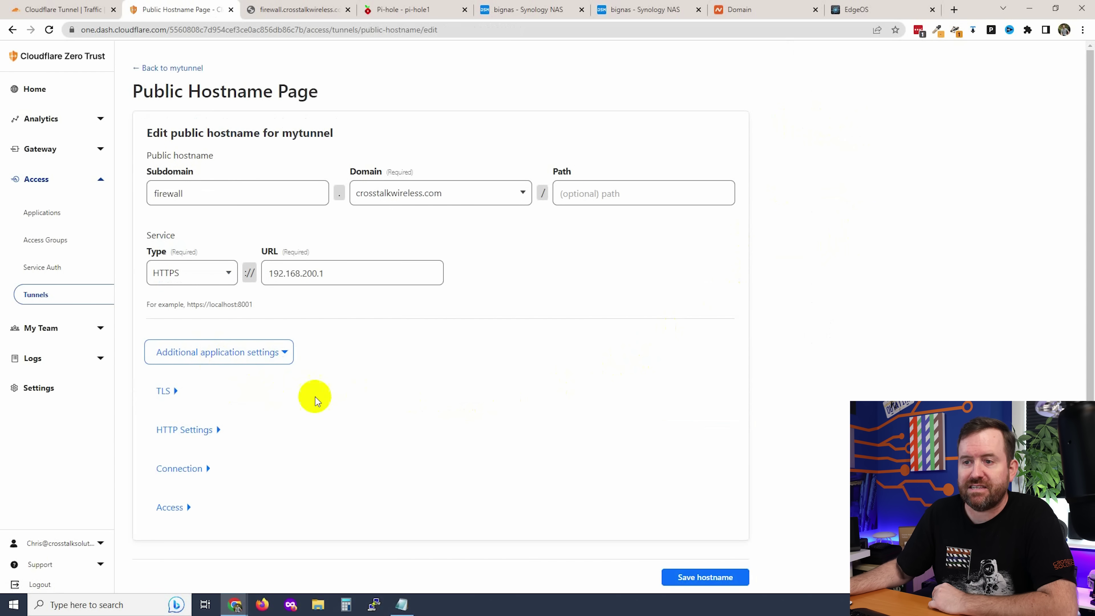
pyautogui.click(166, 392)
pyautogui.scroll(-4, 168, 389)
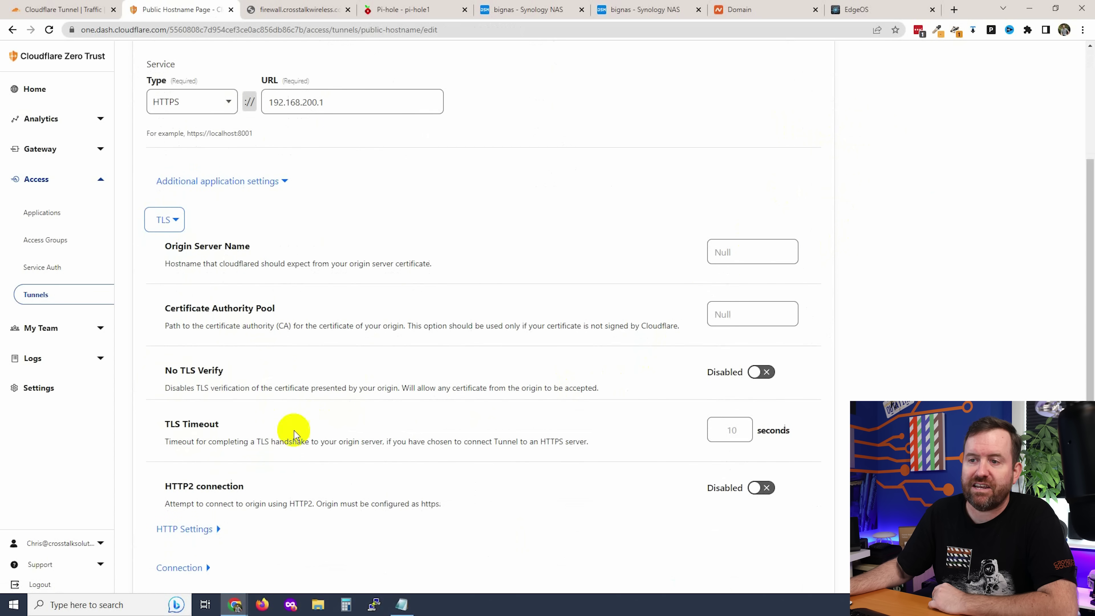
pyautogui.tripleClick(166, 372)
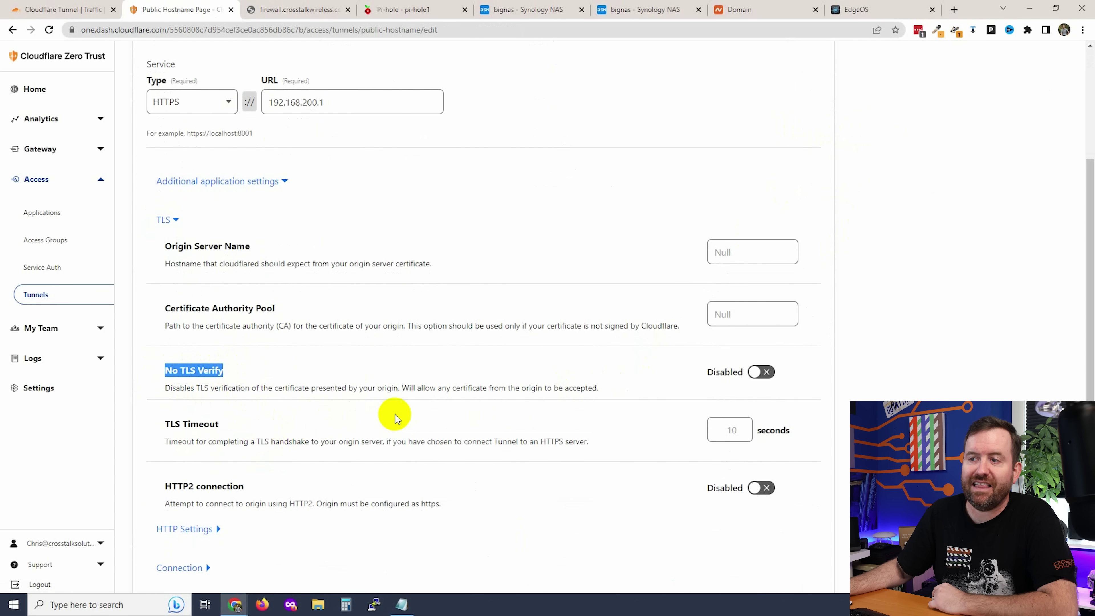
pyautogui.moveTo(167, 388); pyautogui.dragTo(398, 387)
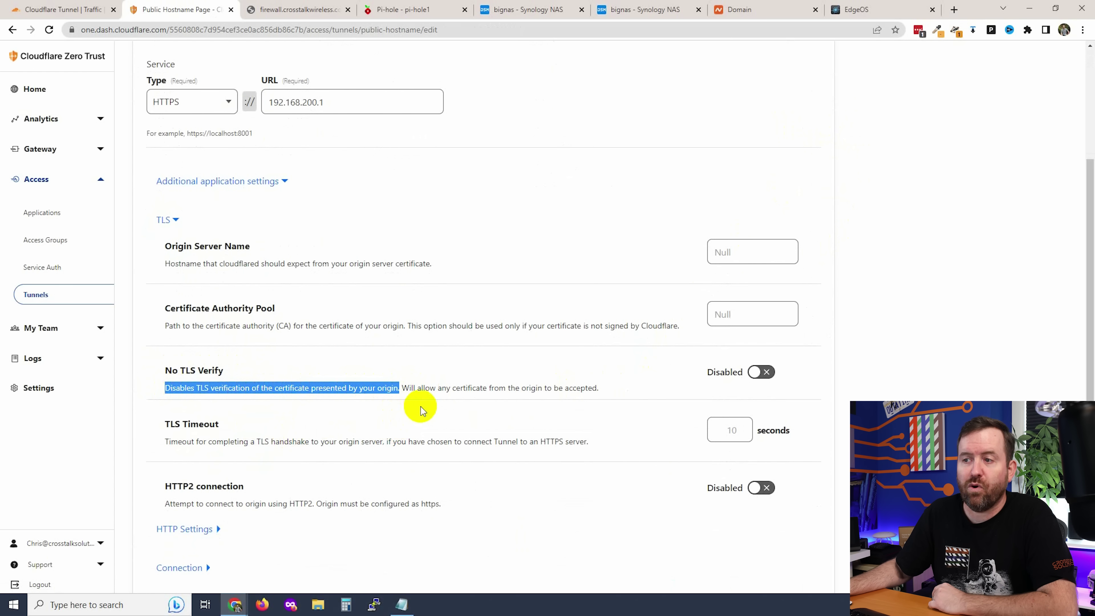
pyautogui.moveTo(402, 387); pyautogui.dragTo(551, 392)
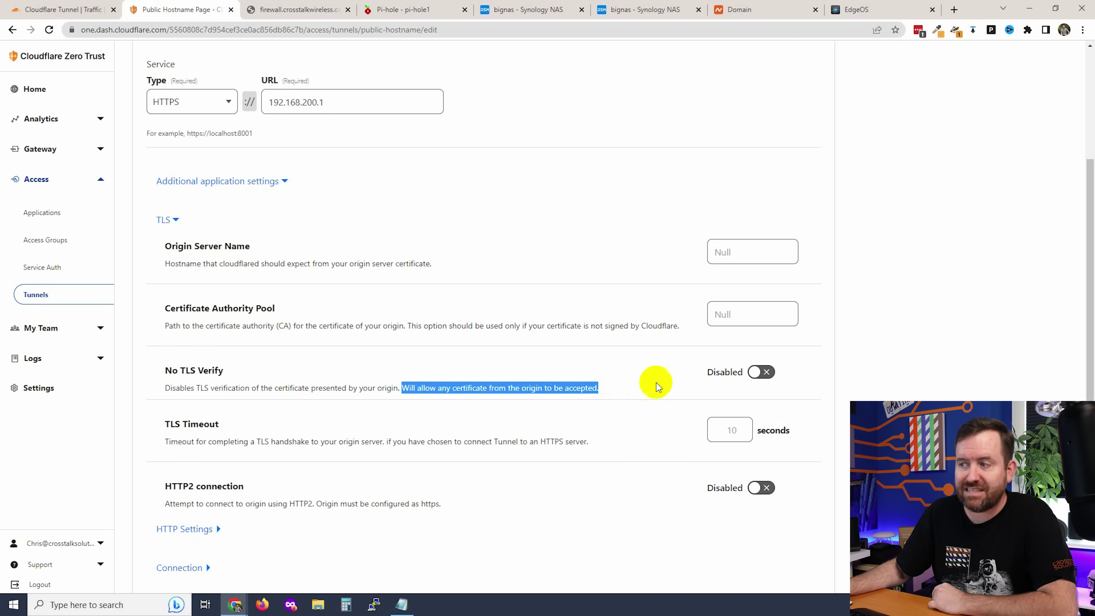
pyautogui.scroll(-3, 611, 330)
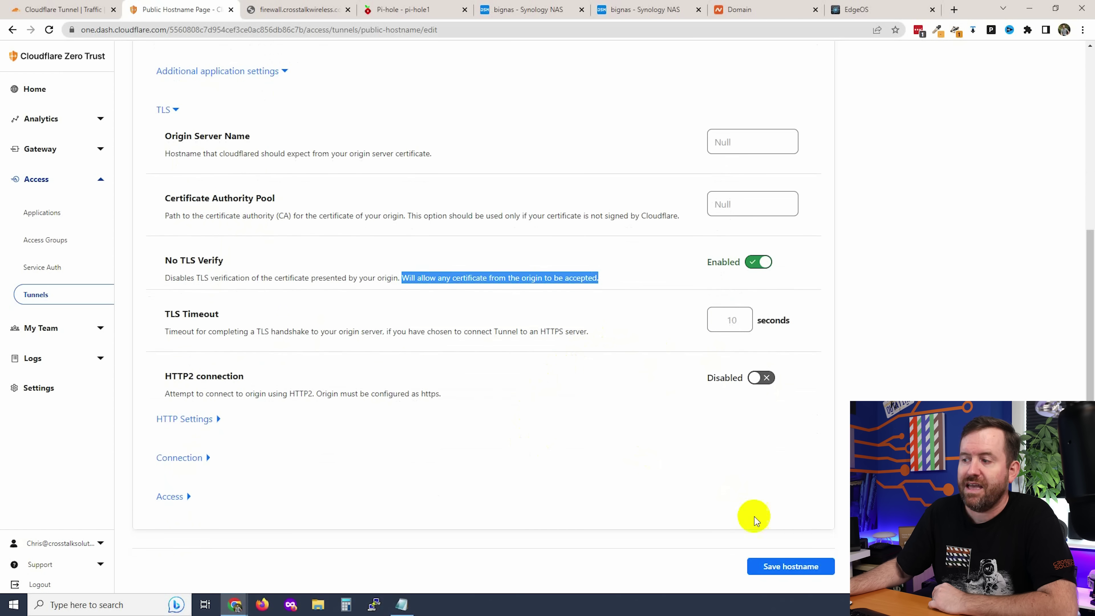
pyautogui.click(794, 569)
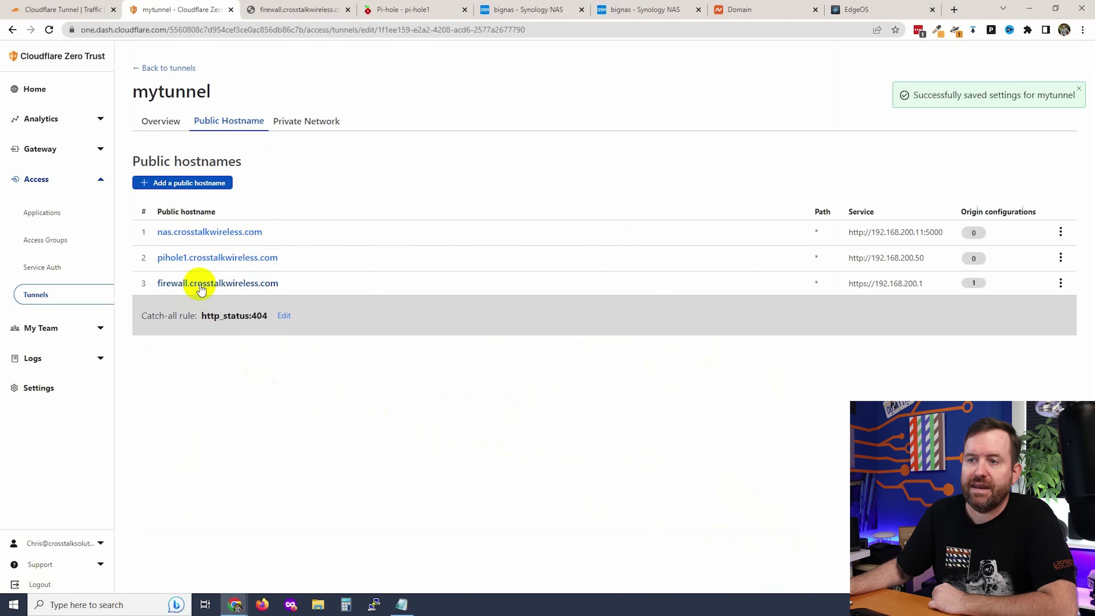
# Open firewall.crosstalkwireless.com again, check its connection security and certificate status, and close the page.
pyautogui.click(201, 287)
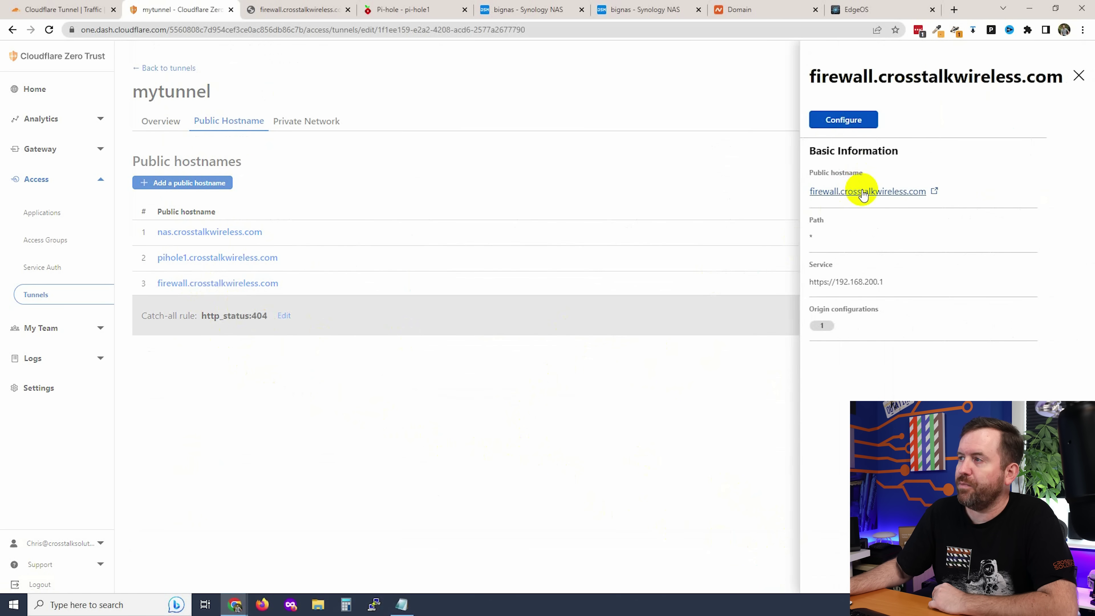
pyautogui.click(861, 190)
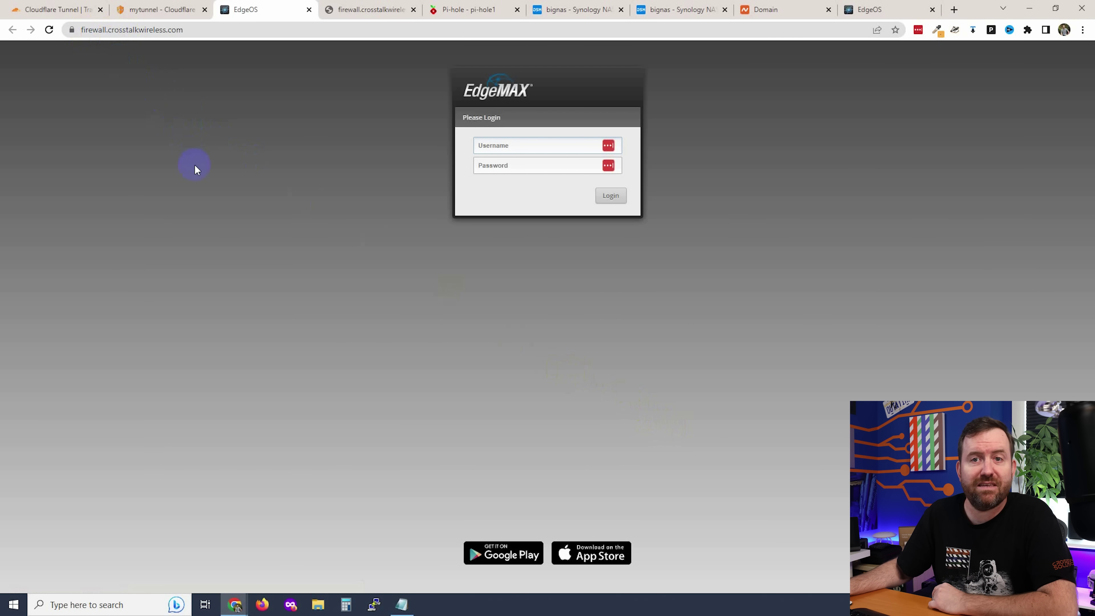
pyautogui.click(75, 33)
pyautogui.click(97, 77)
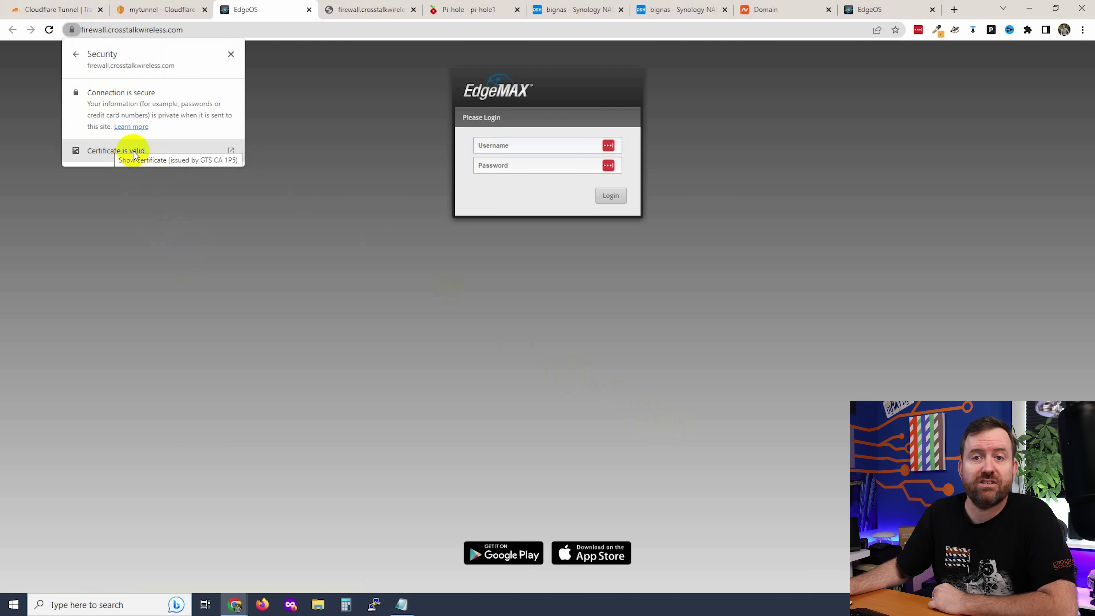
pyautogui.hotkey('ctrl', 'w')
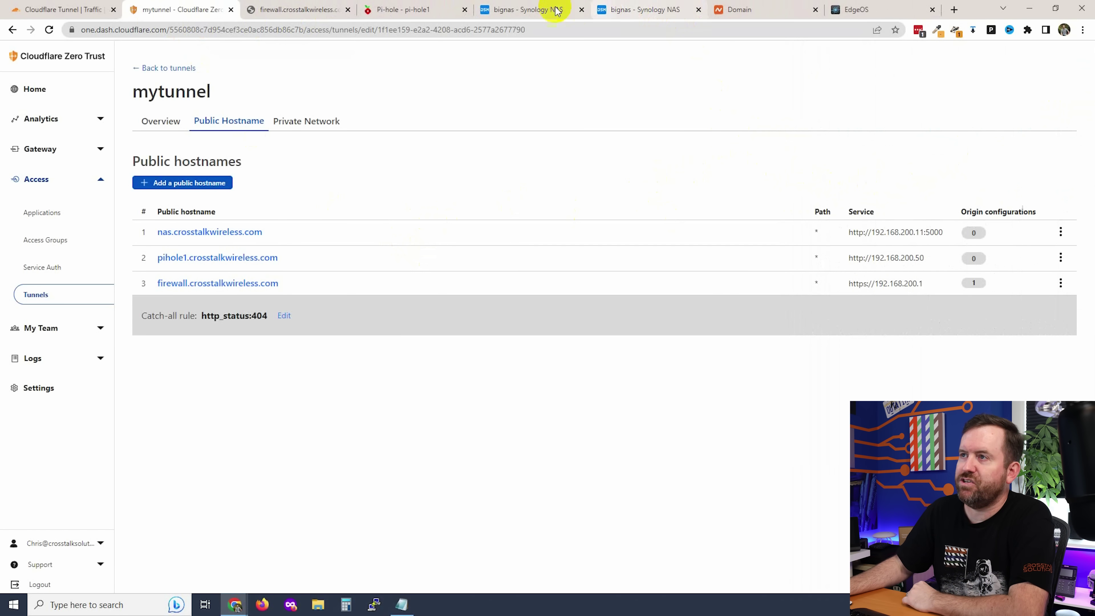
# Open the details of the openspeedtest-latest1 container on the Synology NAS and copy the speed test page's address on local port 49158.
pyautogui.click(640, 18)
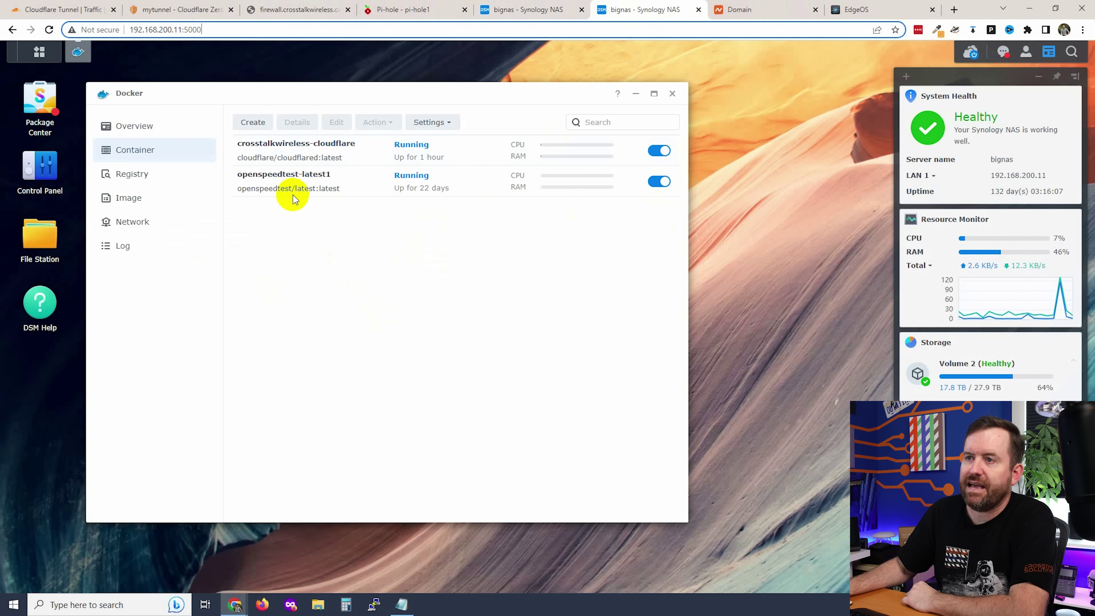
pyautogui.click(306, 183)
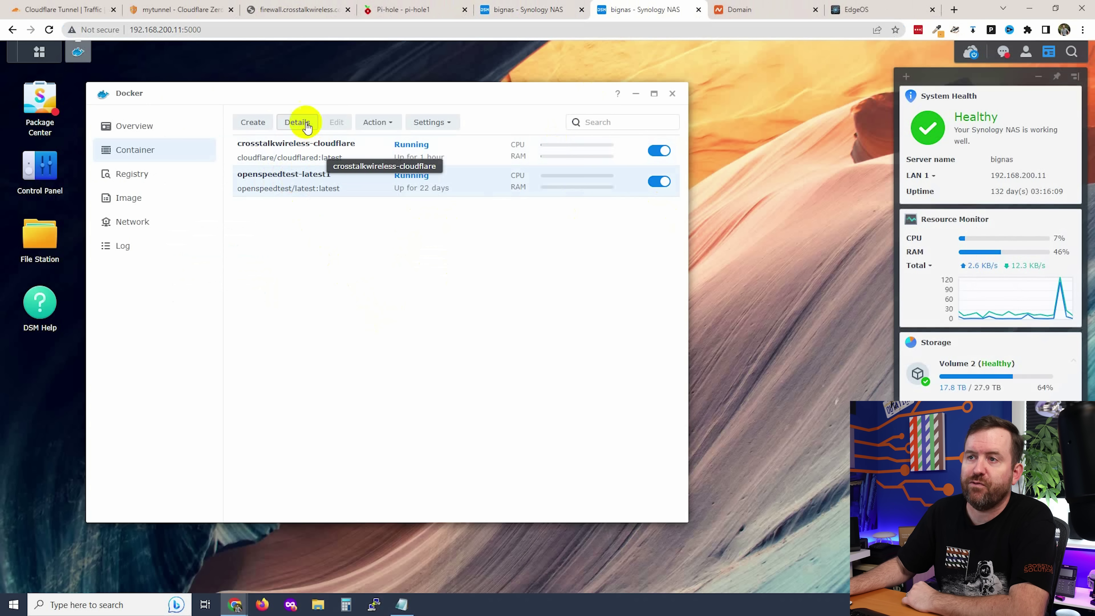
pyautogui.click(297, 122)
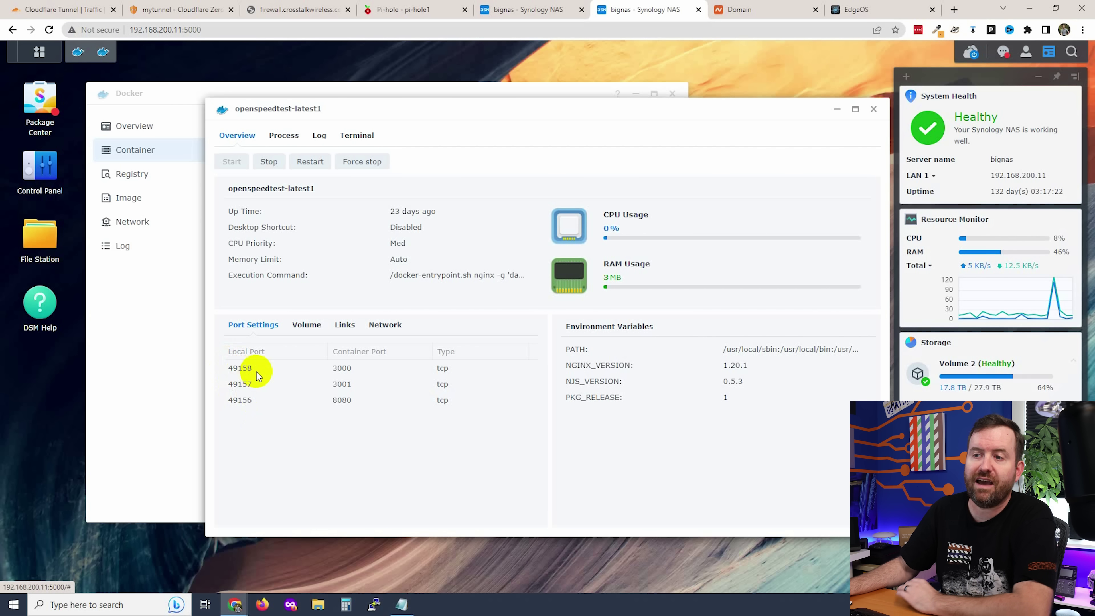
pyautogui.click(241, 369)
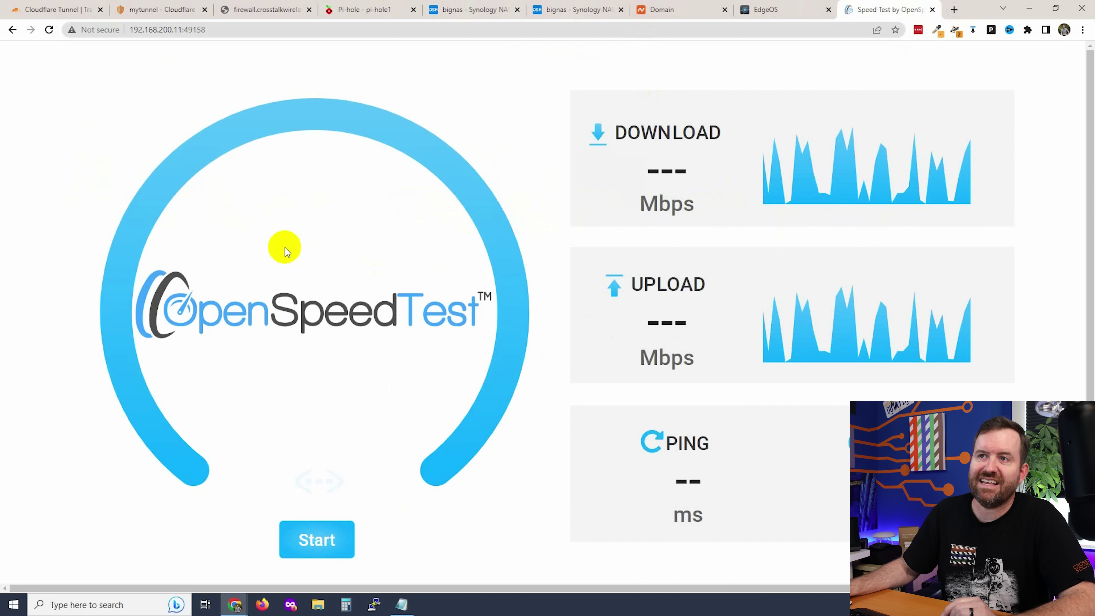
pyautogui.click(215, 31)
pyautogui.hotkey('ctrl', 'c')
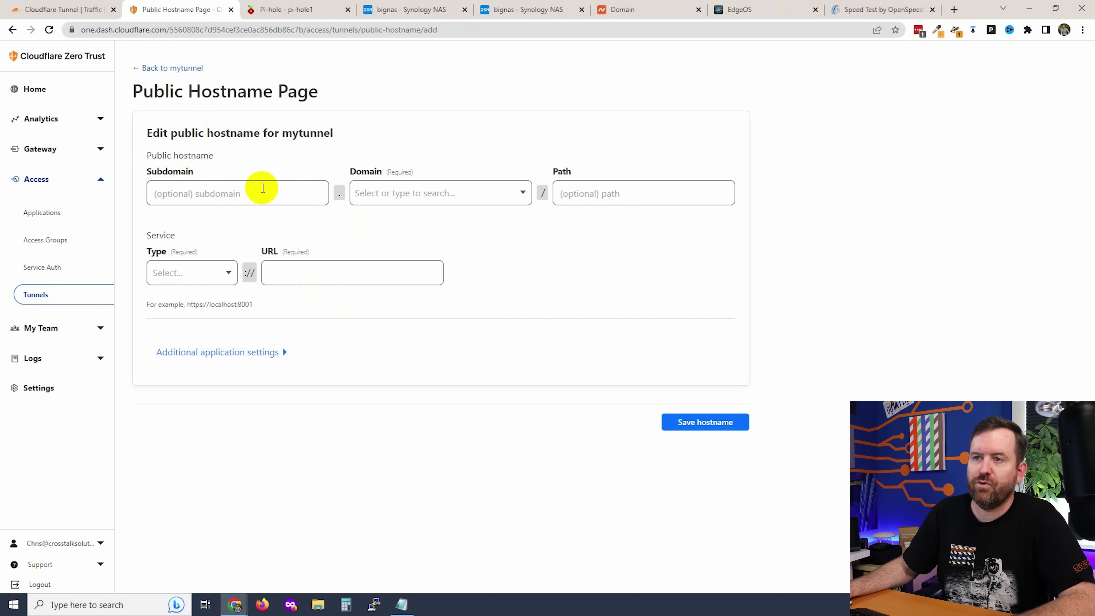
# Add a public hostname to mytunnel with subdomain speedtest on the domain crosstalkwireless.com.
pyautogui.click(260, 190)
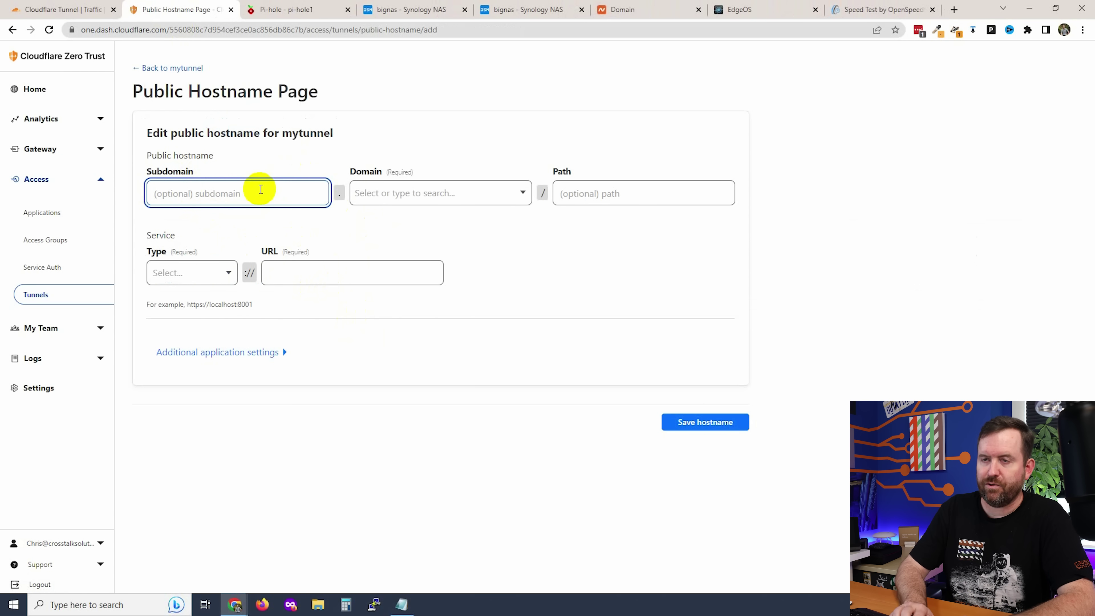
pyautogui.press('Tab')
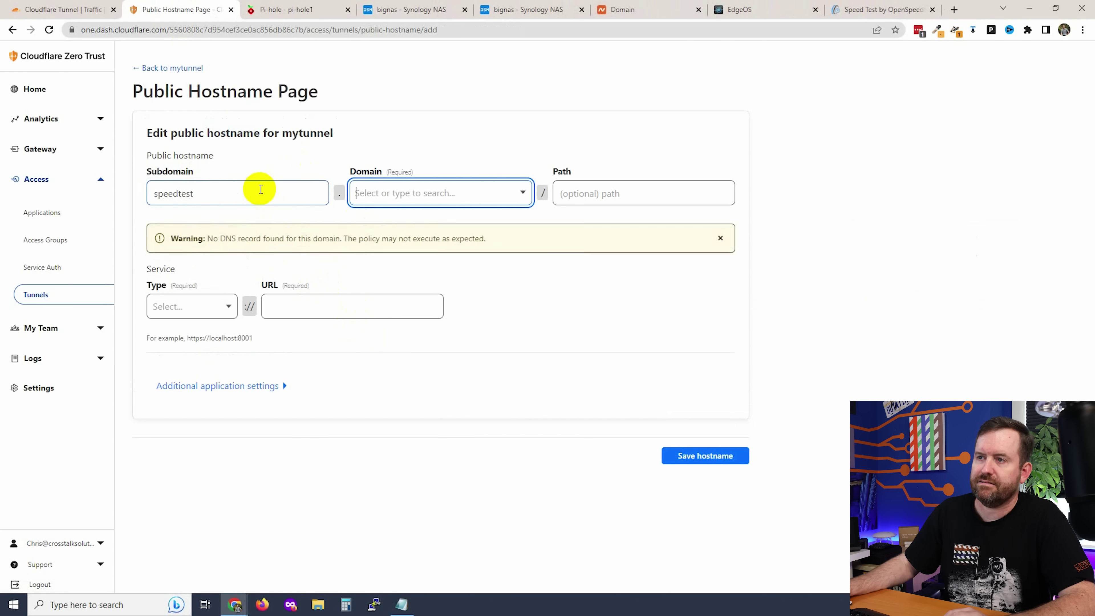
pyautogui.click(435, 200)
# Set the speedtest hostname's service type to HTTP with URL 192.168.200.11:49158 and save the hostname.
pyautogui.click(200, 310)
pyautogui.click(185, 335)
pyautogui.click(333, 307)
pyautogui.hotkey('ctrl', 'v')
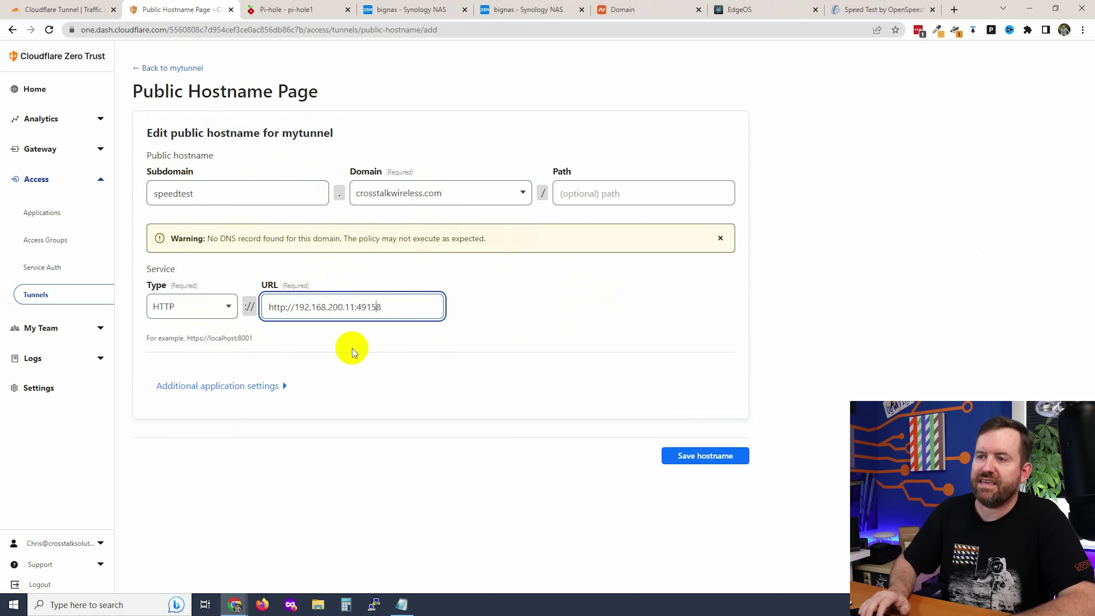
pyautogui.hotkey('shift', 'Home')
pyautogui.press('BackSpace')
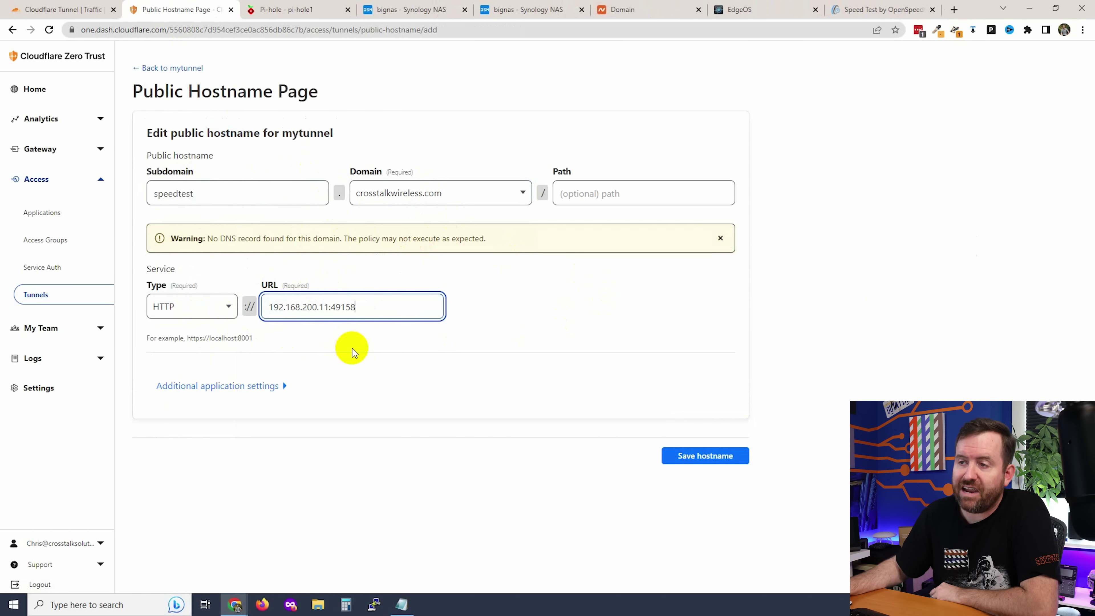
pyautogui.click(707, 457)
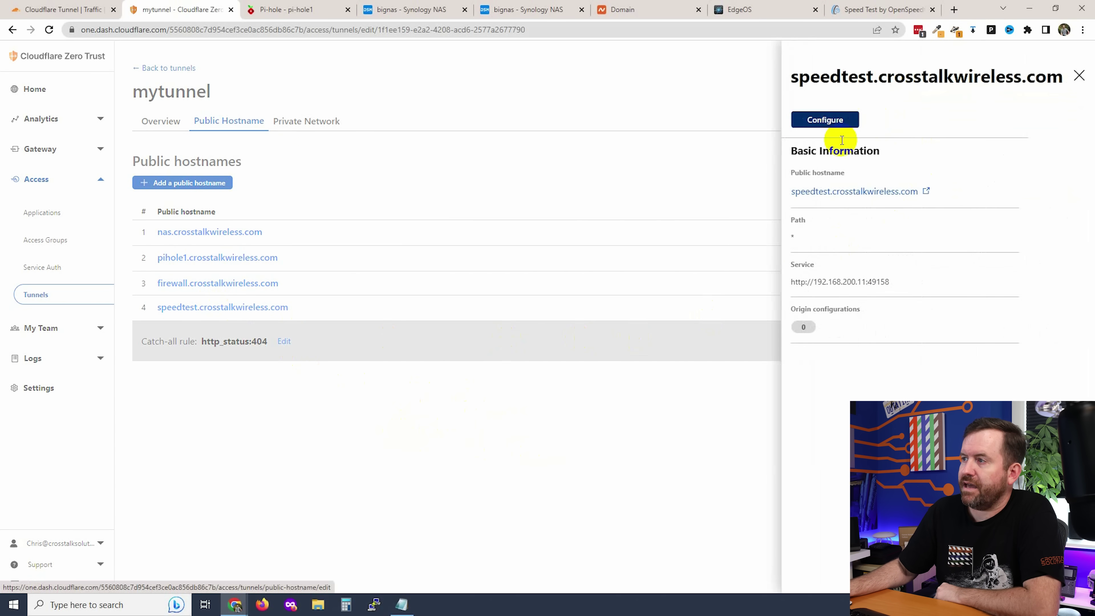
# Open the published speedtest.crosstalkwireless.com page and view the identity providers available for a new Zero Trust login method.
pyautogui.click(839, 191)
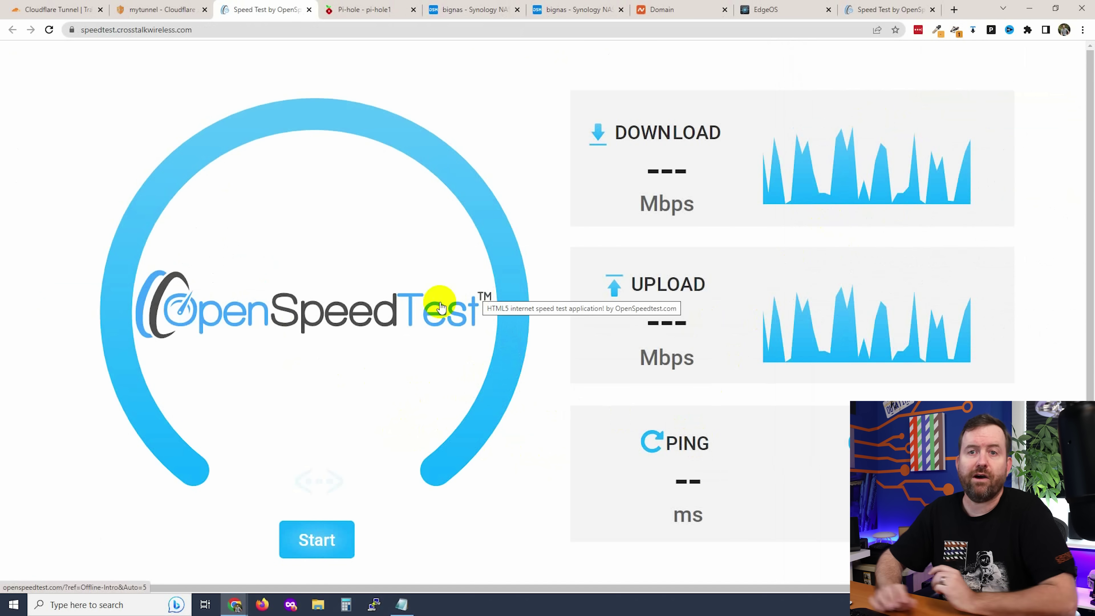
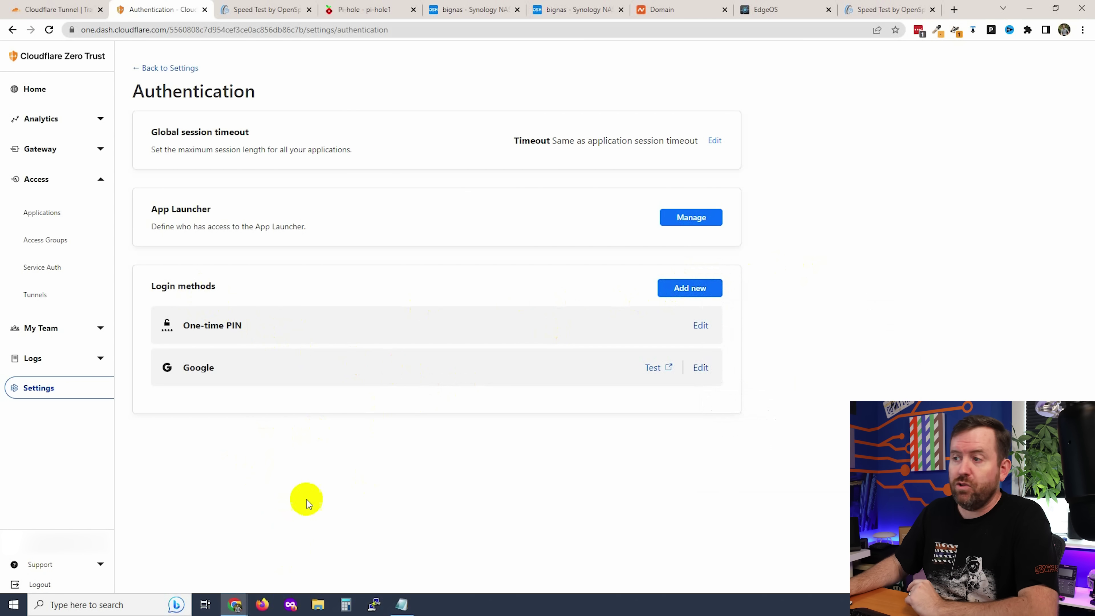
pyautogui.click(690, 288)
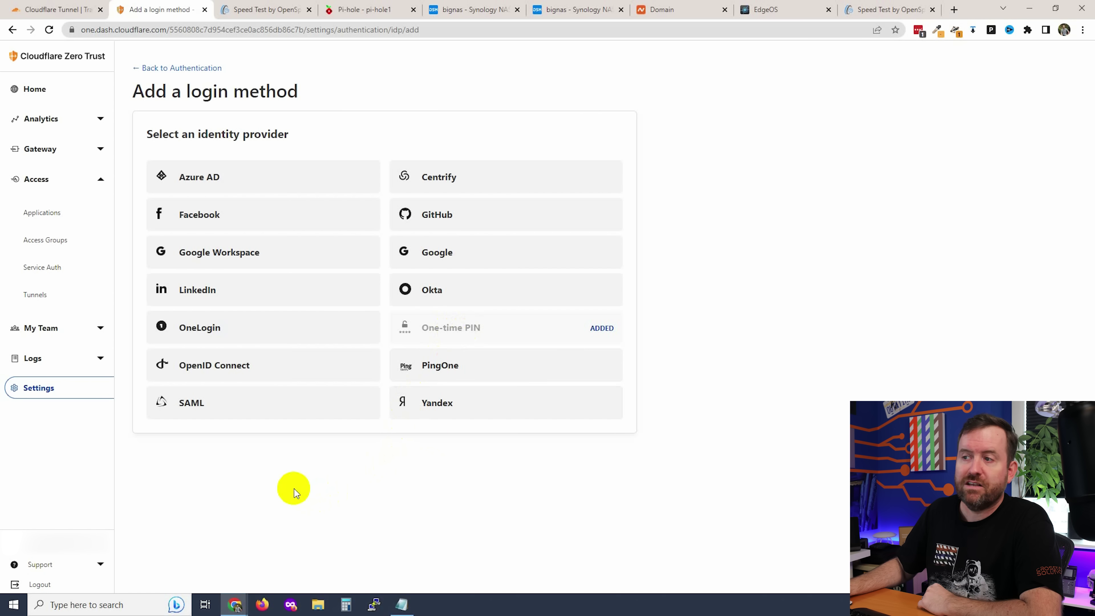
# Start adding a self-hosted Access application and name it mytunnel-lockdown.
pyautogui.click(42, 214)
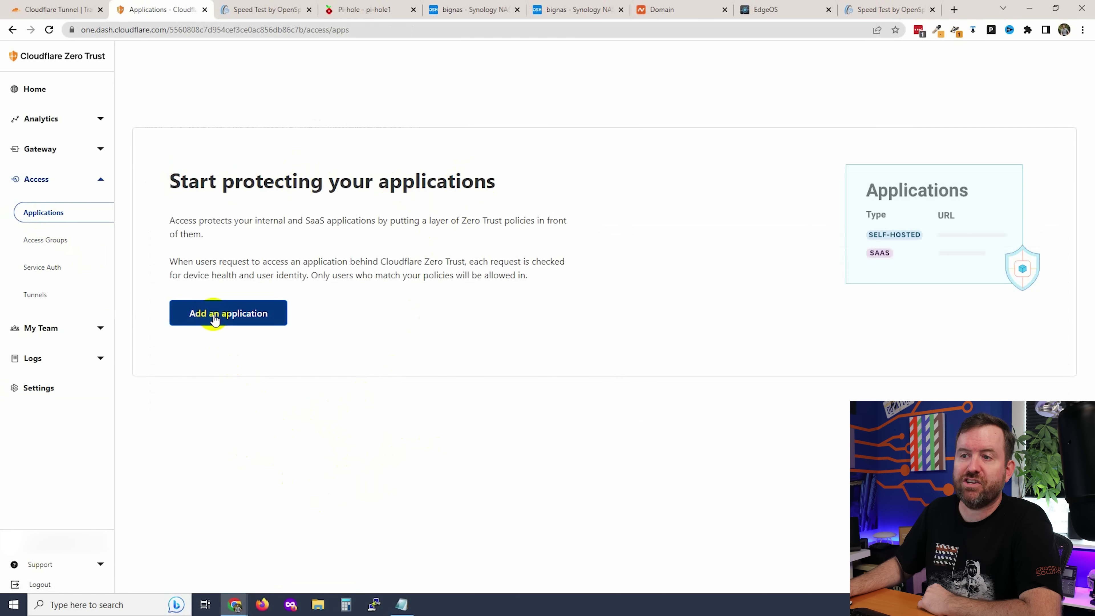
pyautogui.click(230, 322)
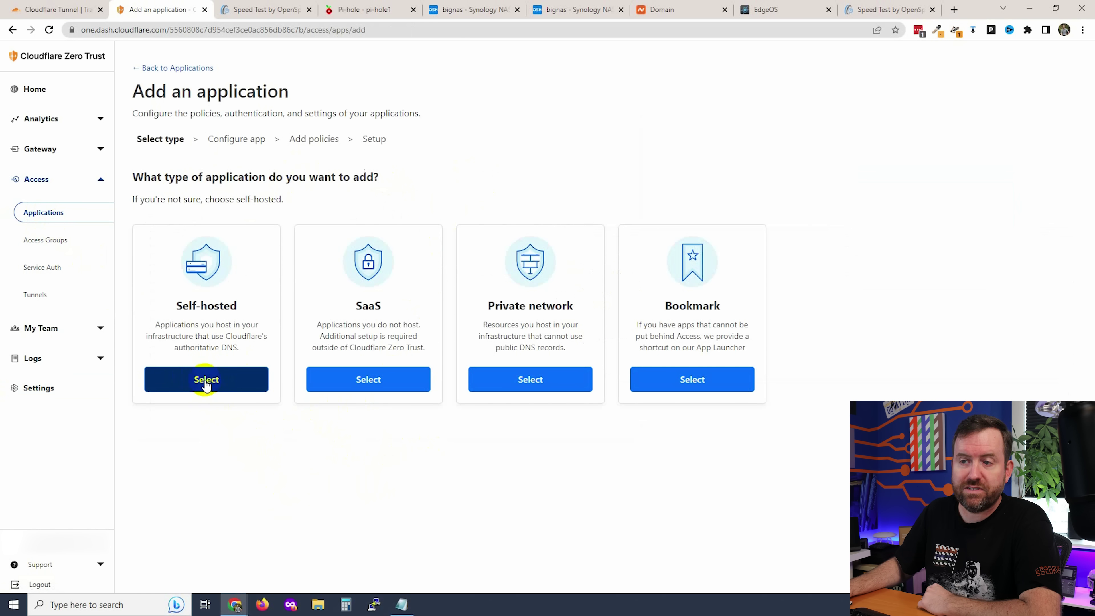
pyautogui.click(197, 382)
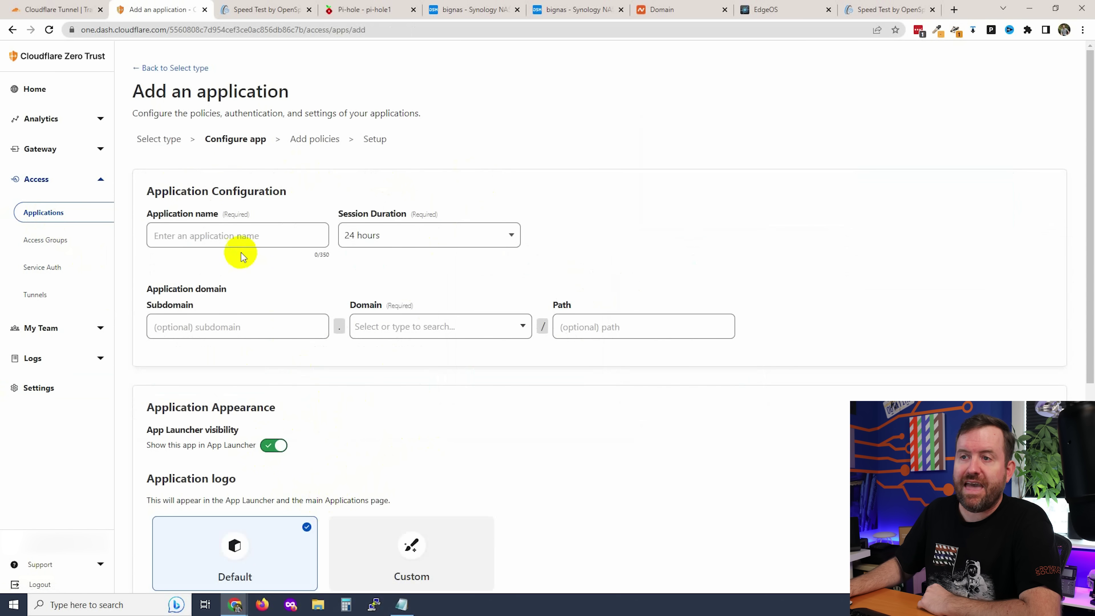
pyautogui.click(235, 236)
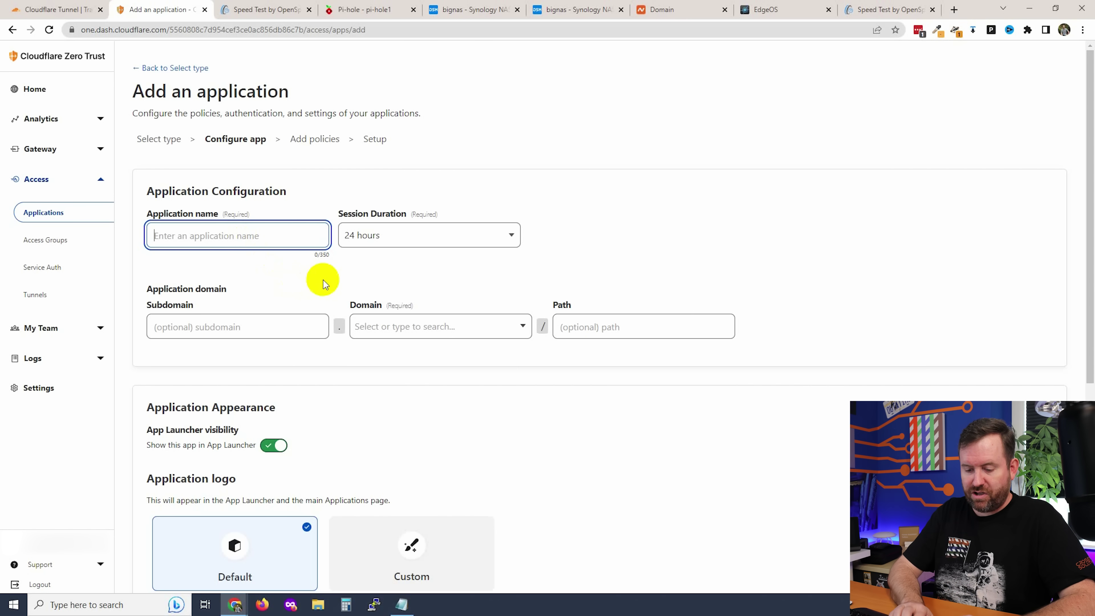
pyautogui.write('mytunnel-')
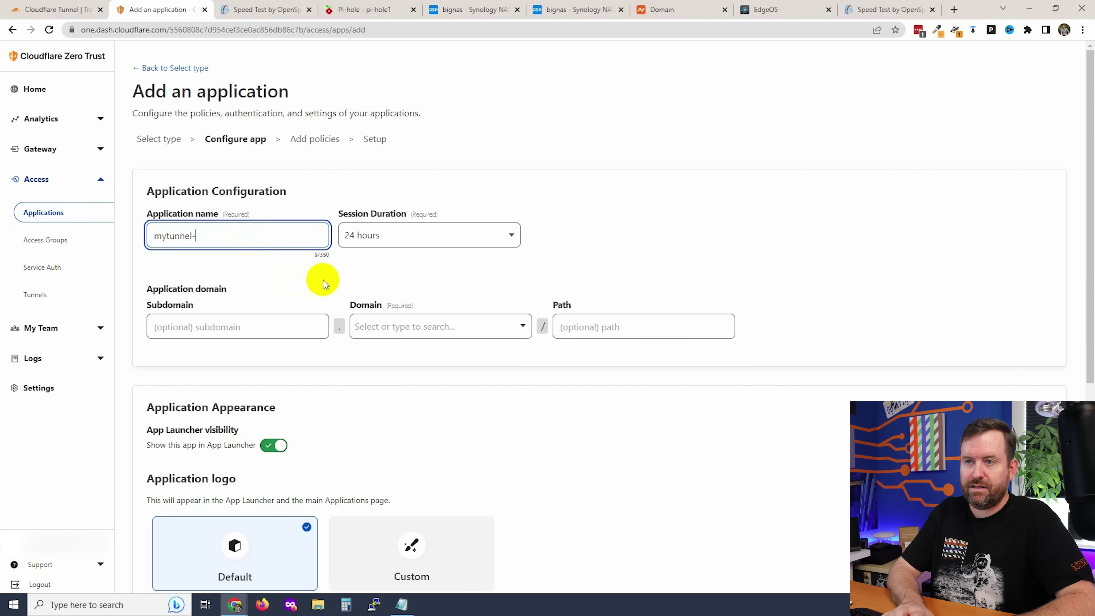
pyautogui.write('lockdown')
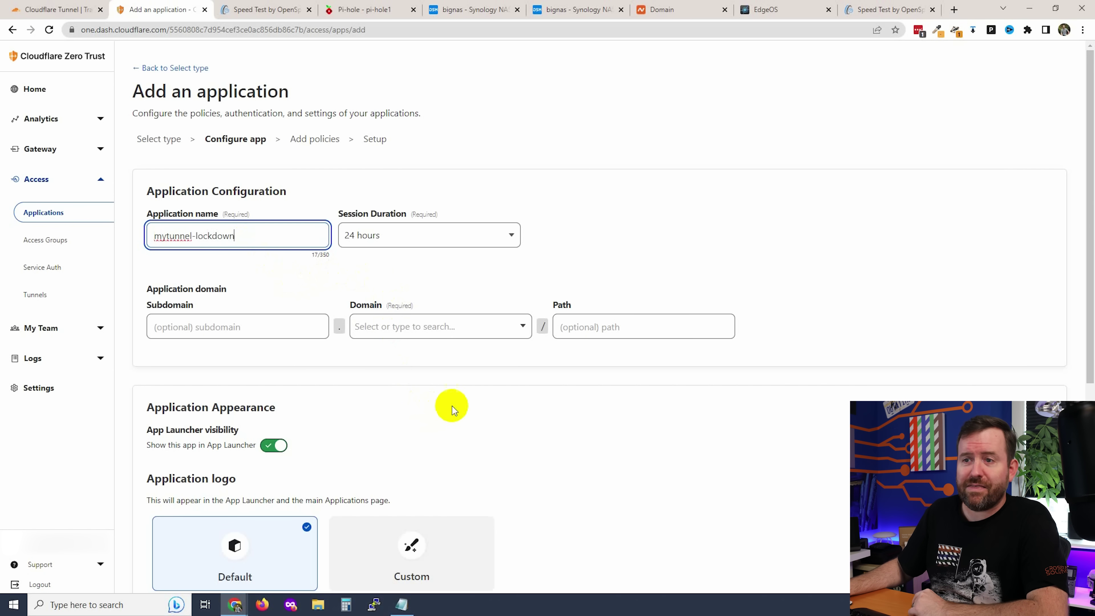
# Set the application domain to the wildcard subdomain * on the domain crosstalkwireless.com.
pyautogui.click(237, 328)
pyautogui.write('*')
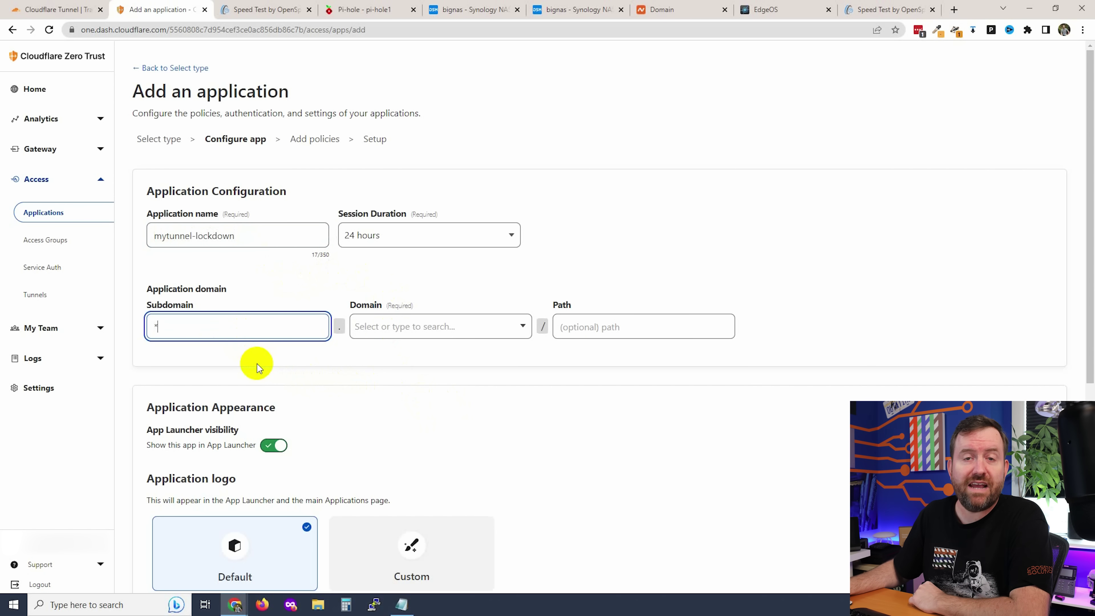
pyautogui.click(382, 332)
pyautogui.click(360, 345)
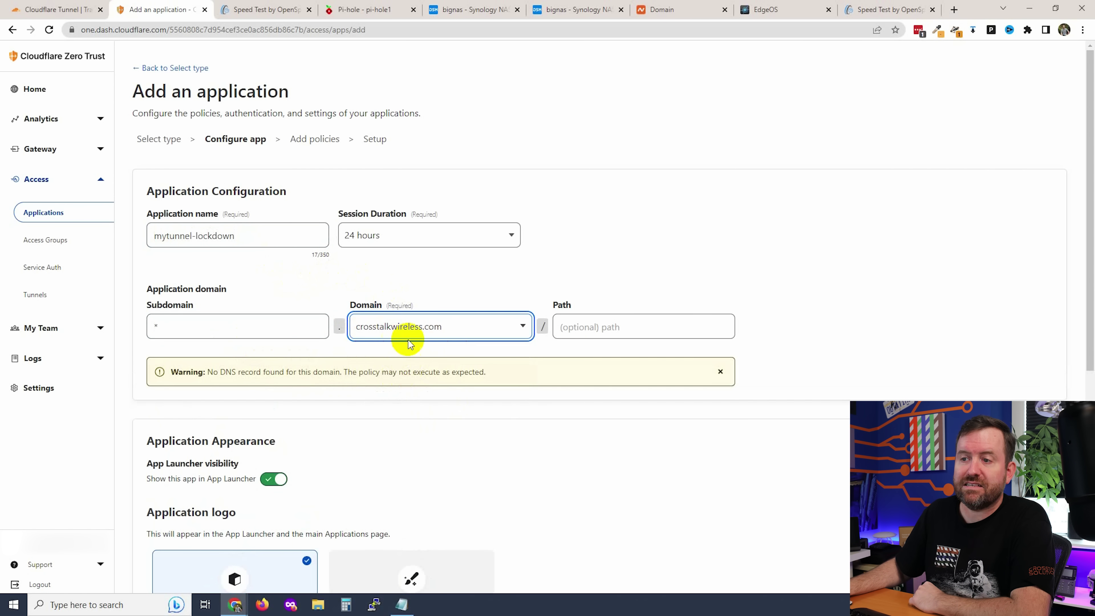
# Review the application's identity provider settings, toggle the option to accept all available identity providers, and continue to the policies.
pyautogui.scroll(-5, 496, 366)
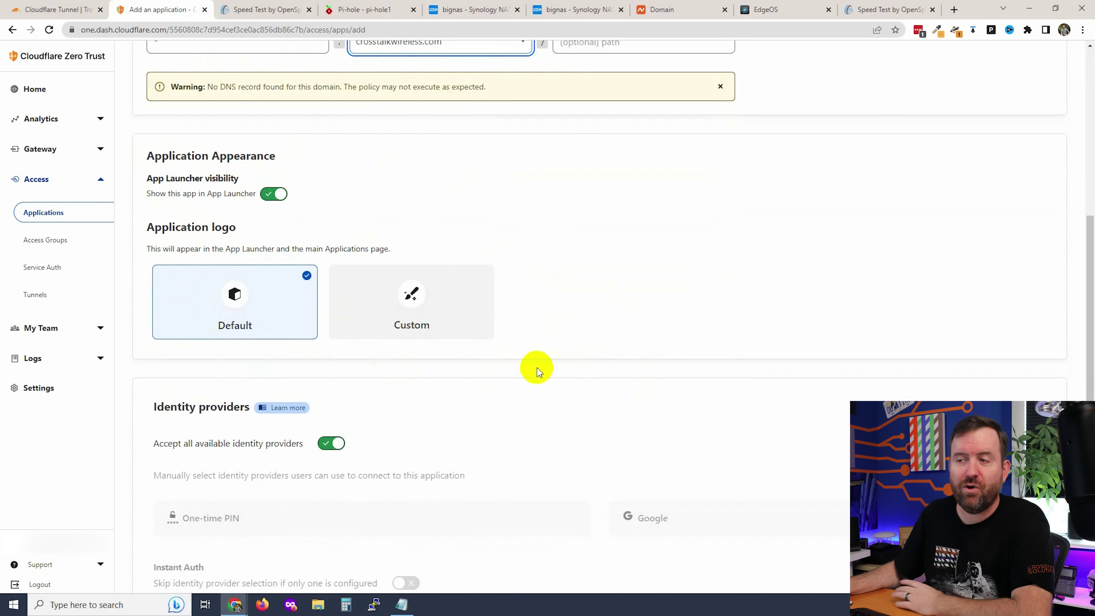
pyautogui.scroll(-1, 561, 353)
pyautogui.scroll(-1, 578, 339)
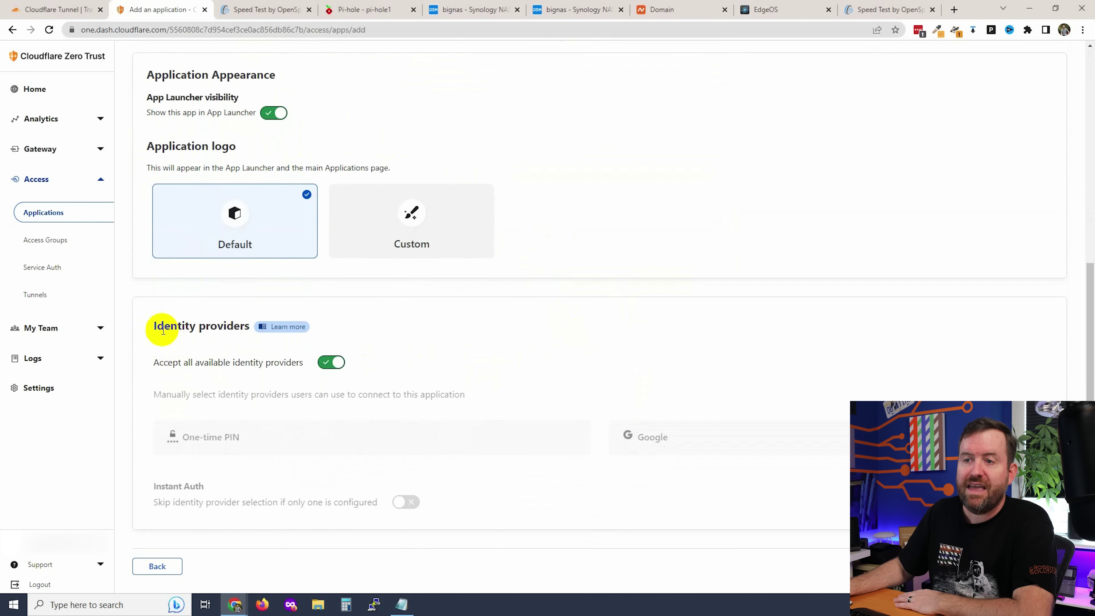
pyautogui.moveTo(152, 331); pyautogui.dragTo(255, 327)
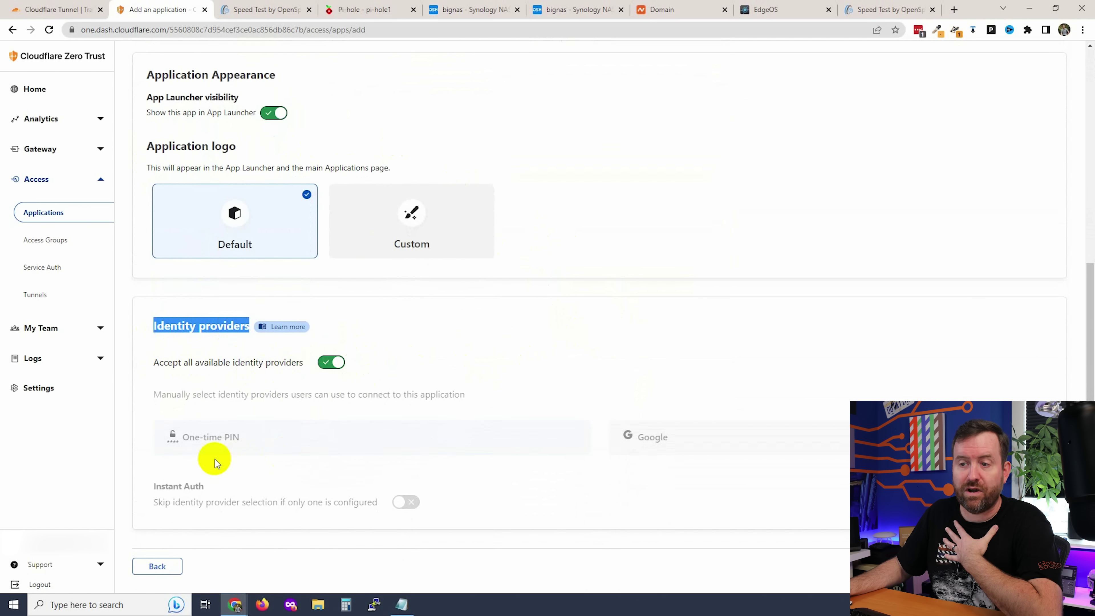
pyautogui.click(331, 362)
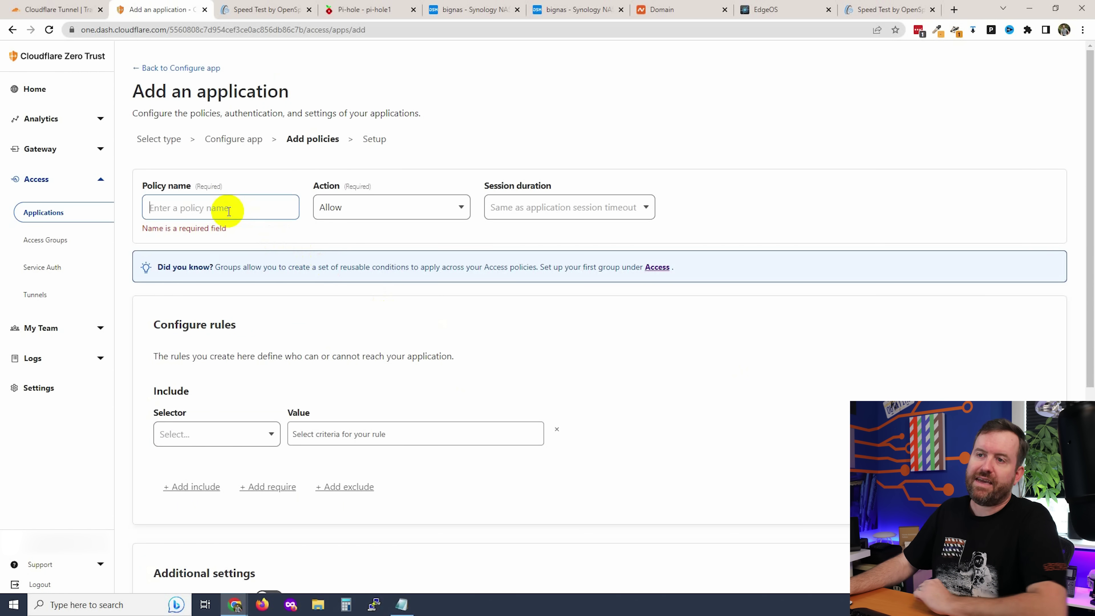
# Name the application's new access policy Default.
pyautogui.click(228, 211)
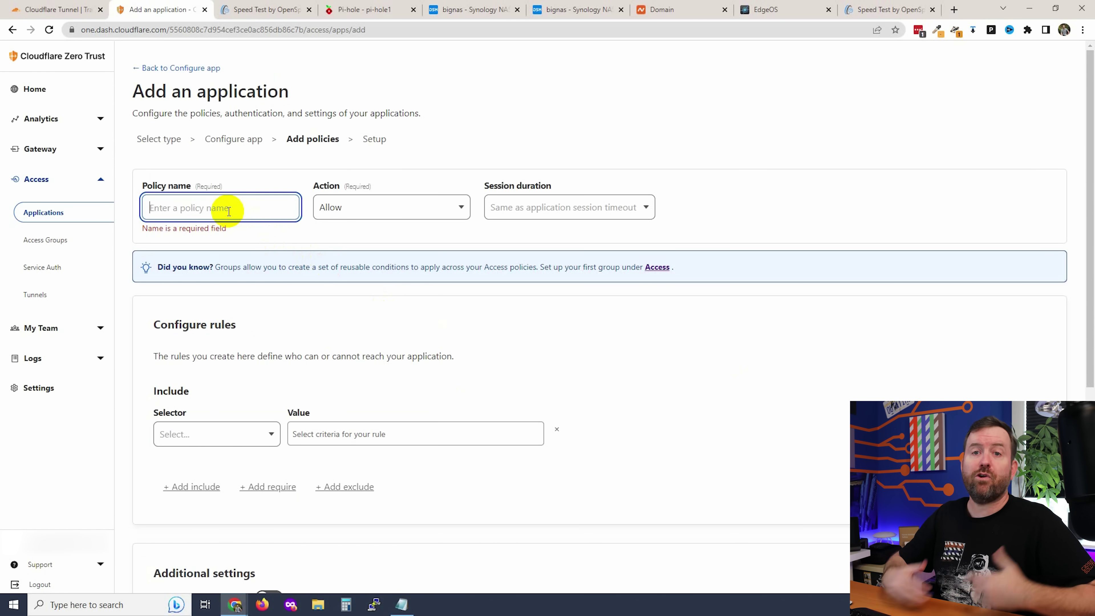
pyautogui.write('Default')
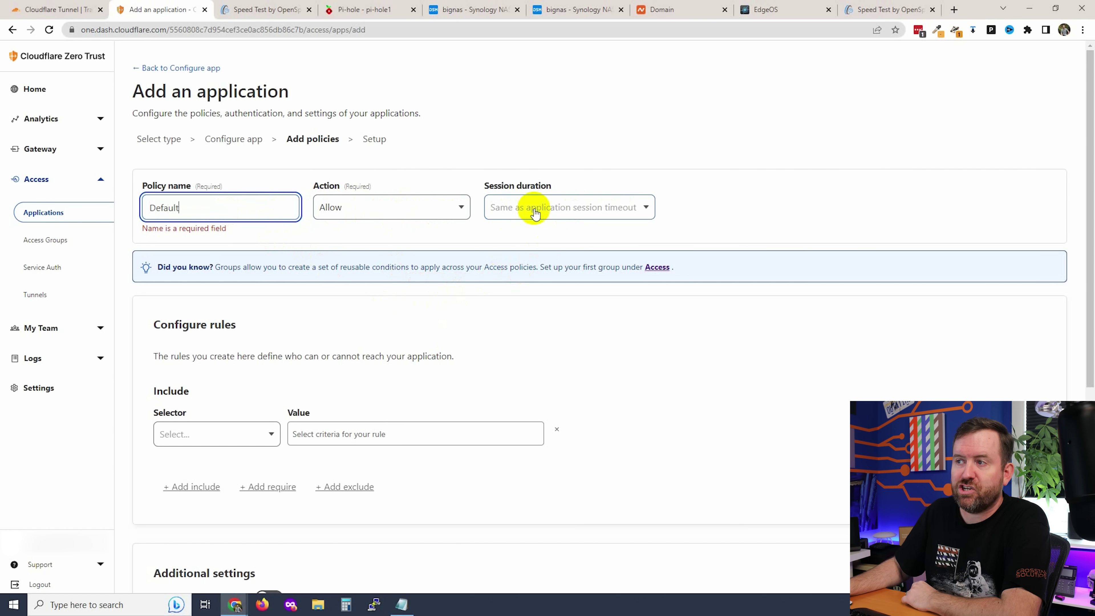
pyautogui.click(729, 215)
# Set the policy's first include rule to the Emails selector and enter two allowed email addresses.
pyautogui.scroll(-3, 384, 330)
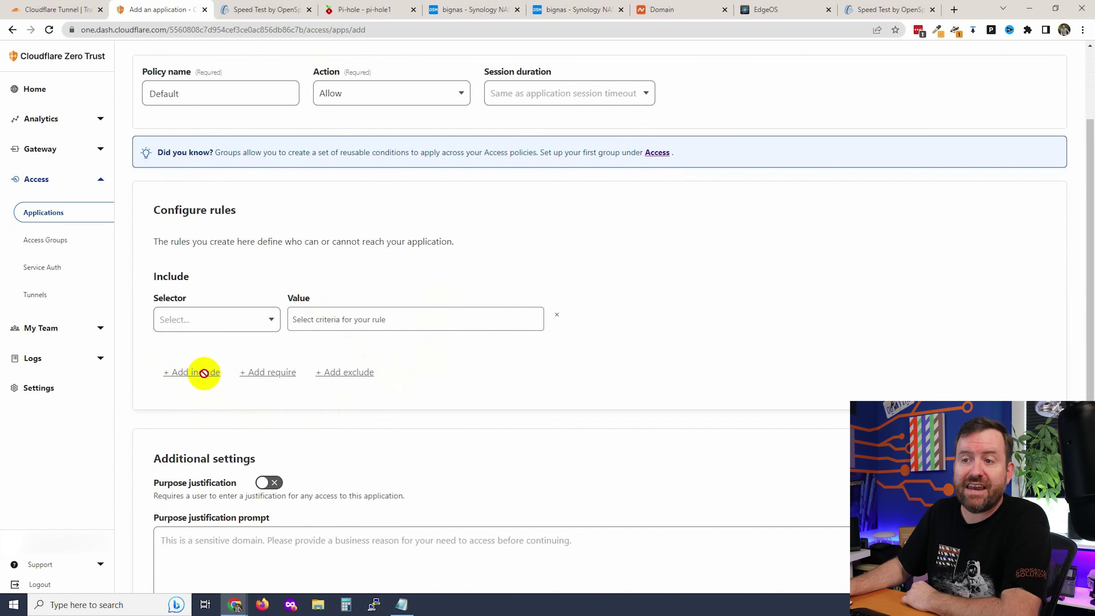
pyautogui.click(200, 320)
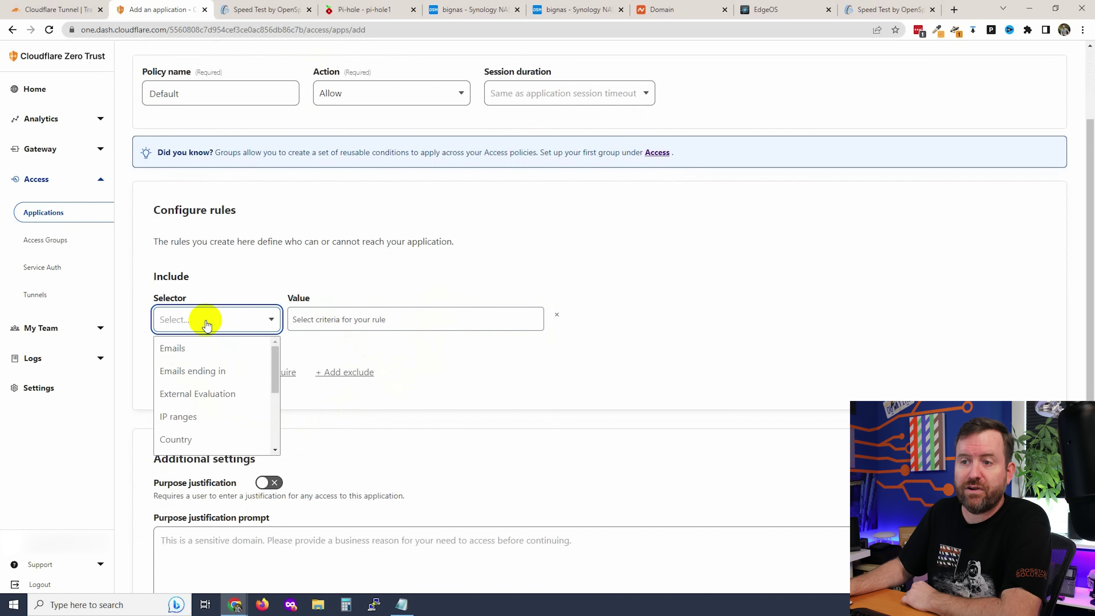
pyautogui.click(191, 348)
pyautogui.click(364, 312)
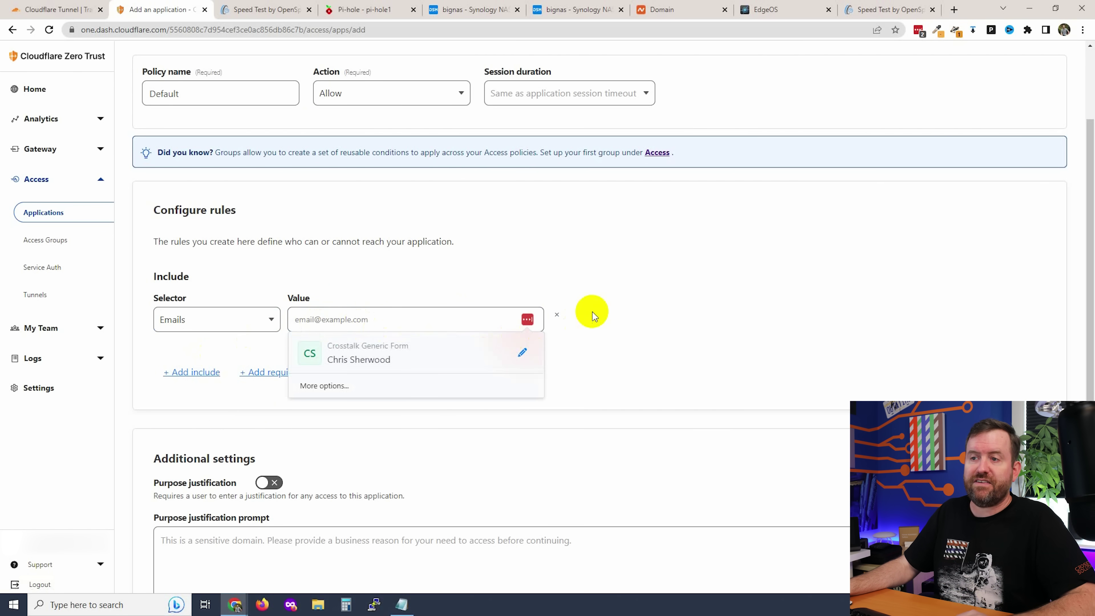
pyautogui.write('myemail')
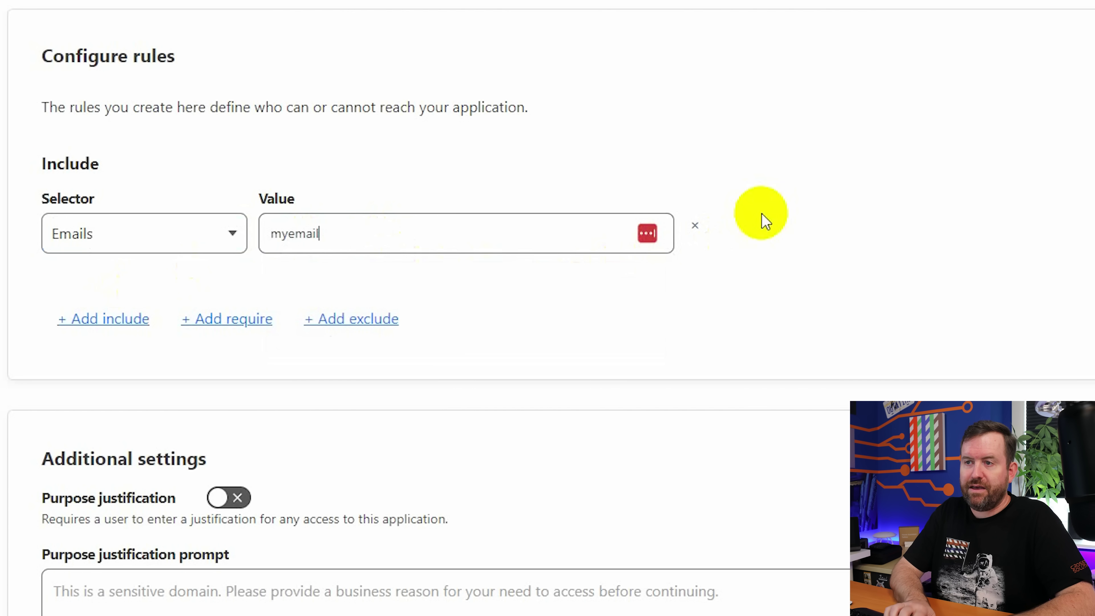
pyautogui.write('@whatever.com')
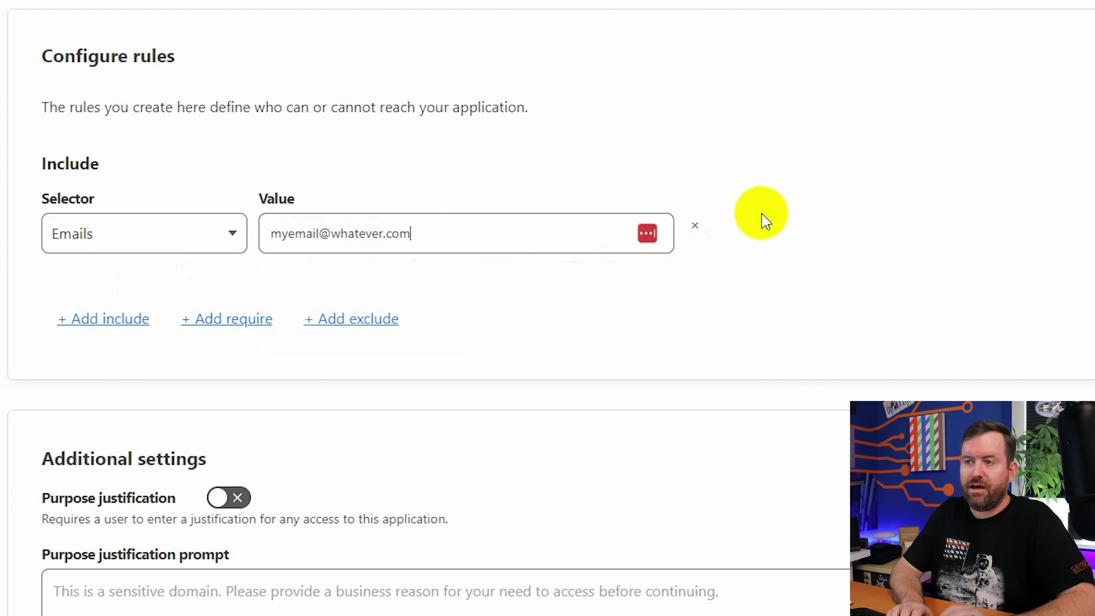
pyautogui.press('Return')
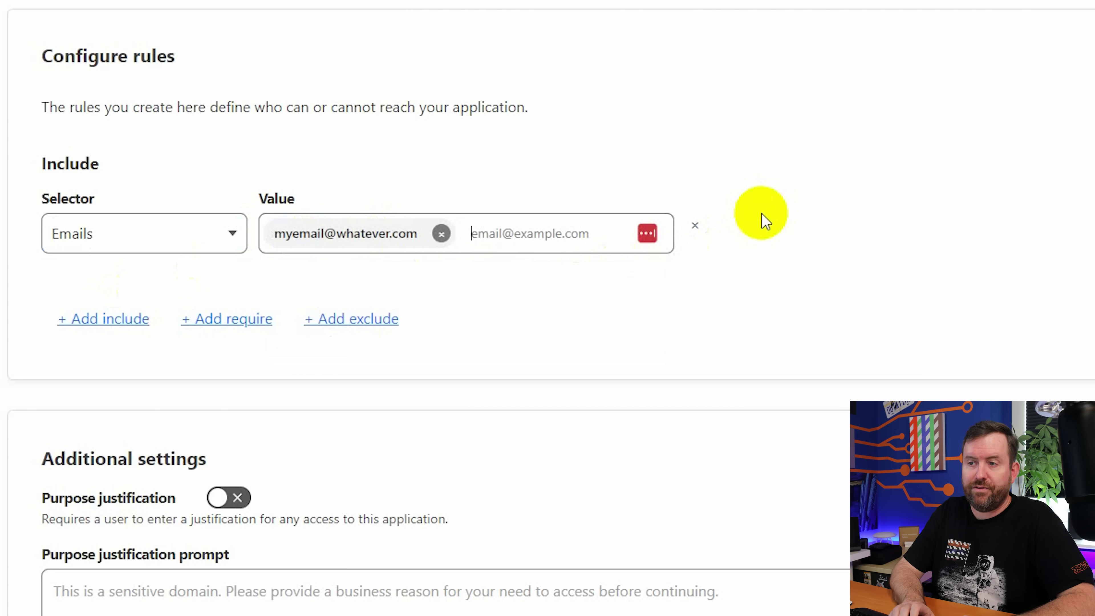
pyautogui.write('myemail2@whatever.com')
pyautogui.press('Return')
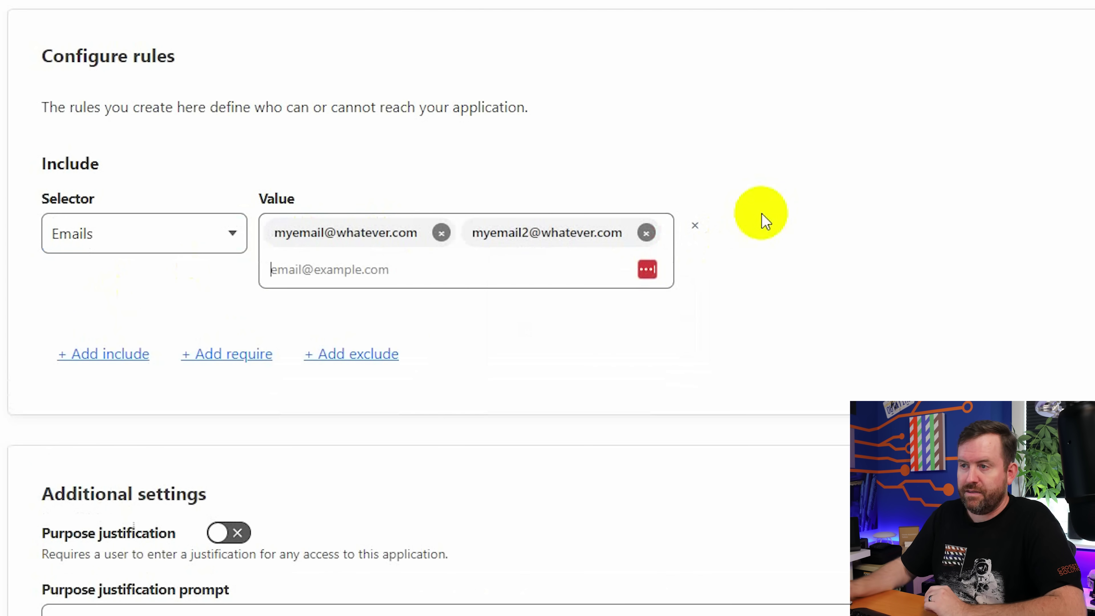
pyautogui.click(104, 360)
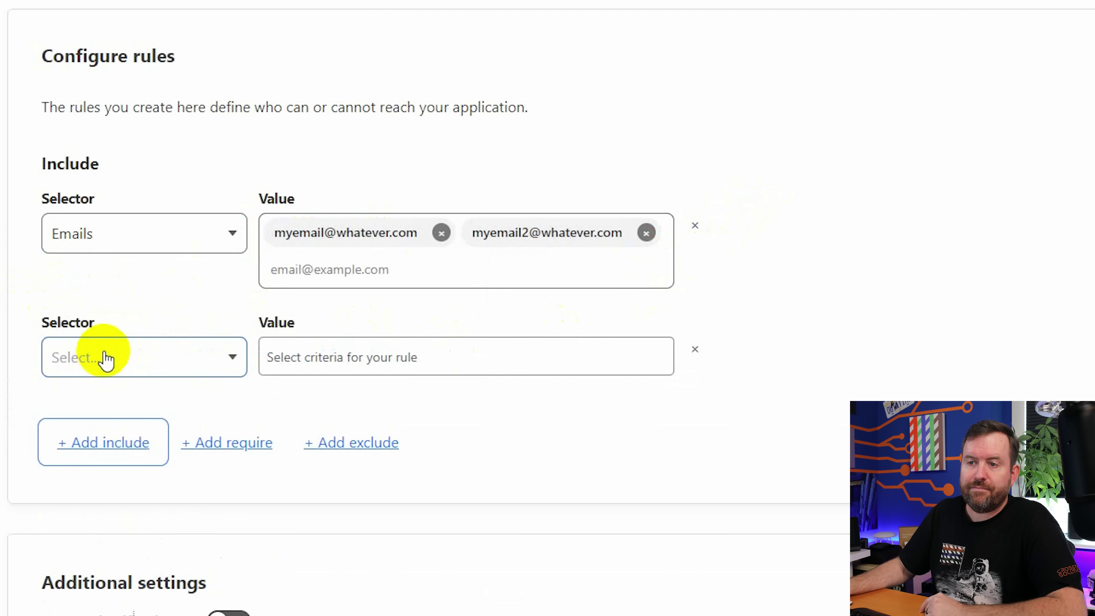
pyautogui.click(168, 367)
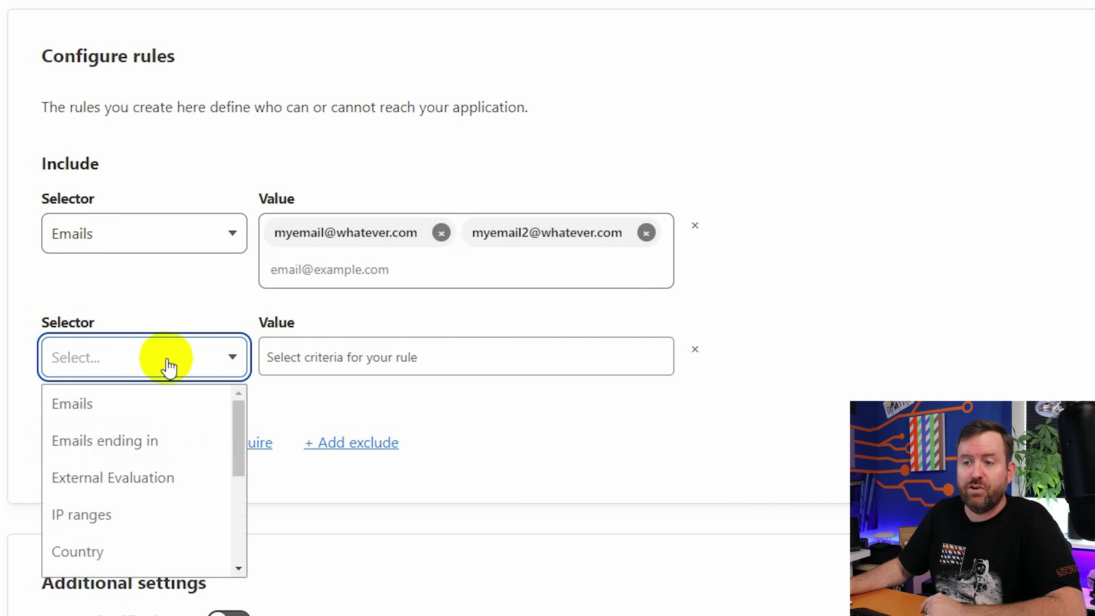
pyautogui.click(142, 444)
pyautogui.click(360, 364)
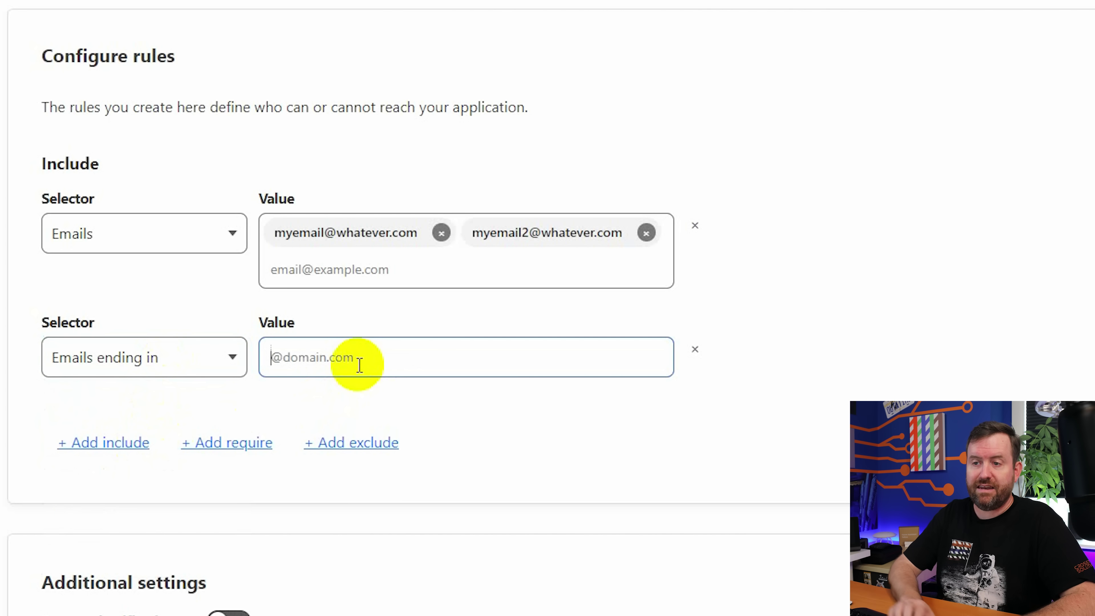
pyautogui.write('@cro')
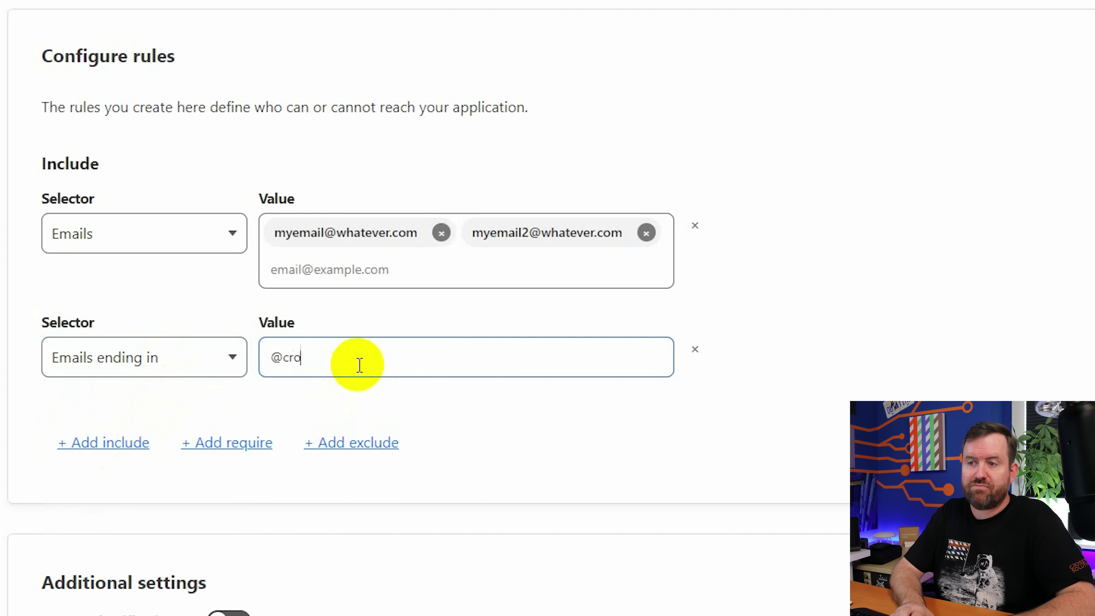
pyautogui.write('sstalkwireless.com')
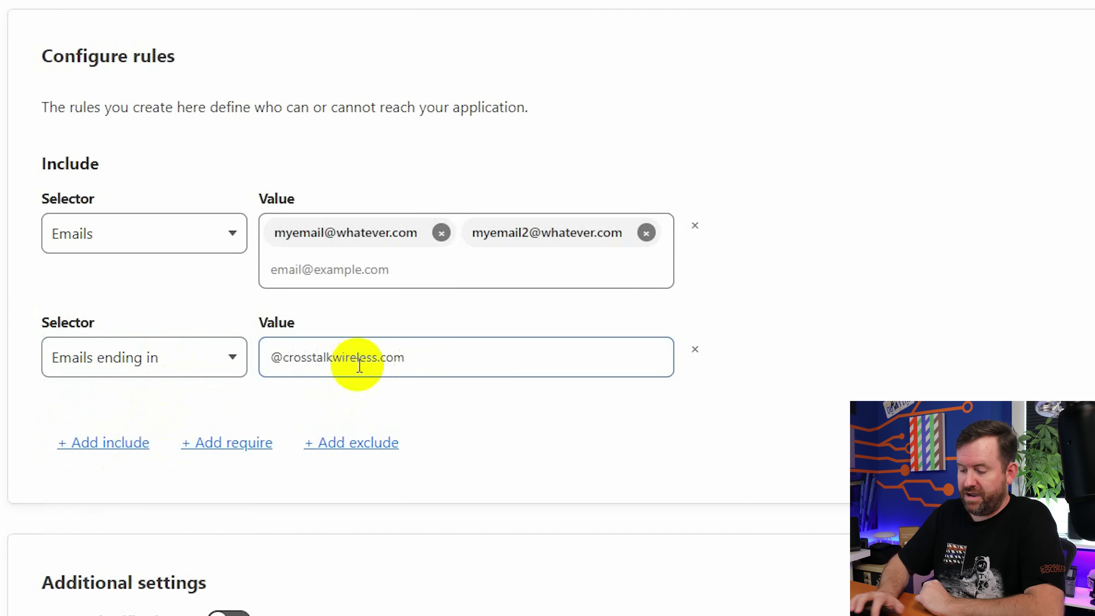
pyautogui.press('Return')
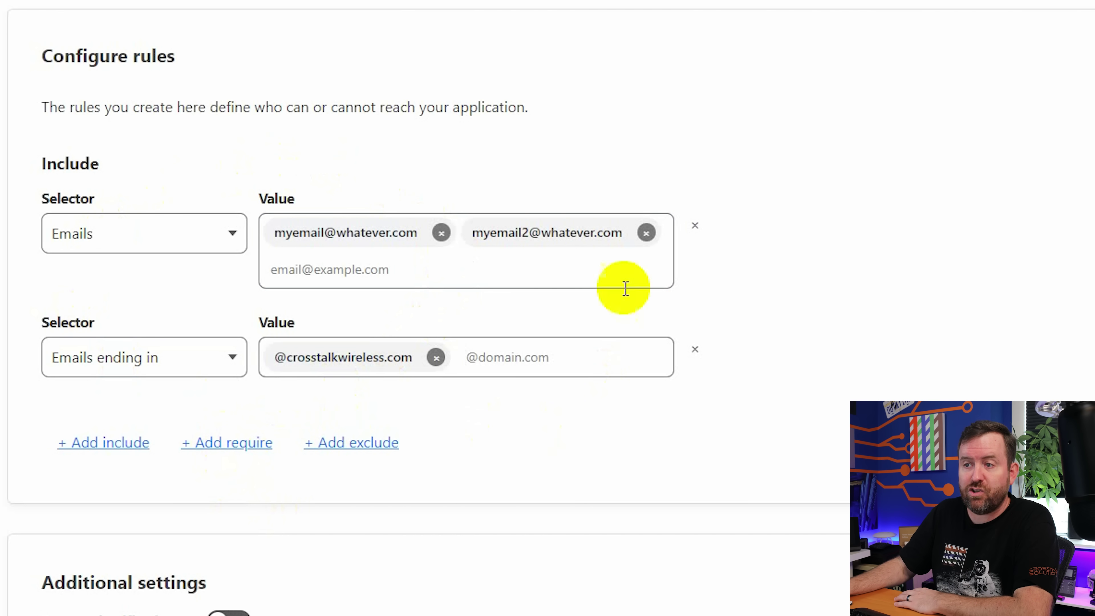
# Add a require rule with the selector Country and the value United States.
pyautogui.click(227, 444)
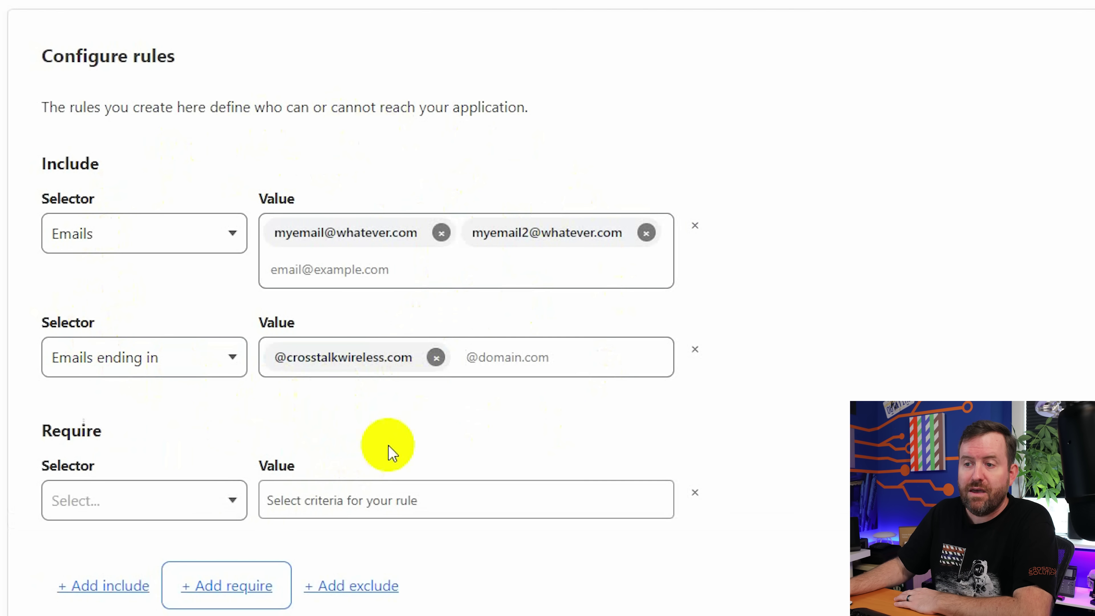
pyautogui.click(148, 496)
pyautogui.scroll(-5, 147, 556)
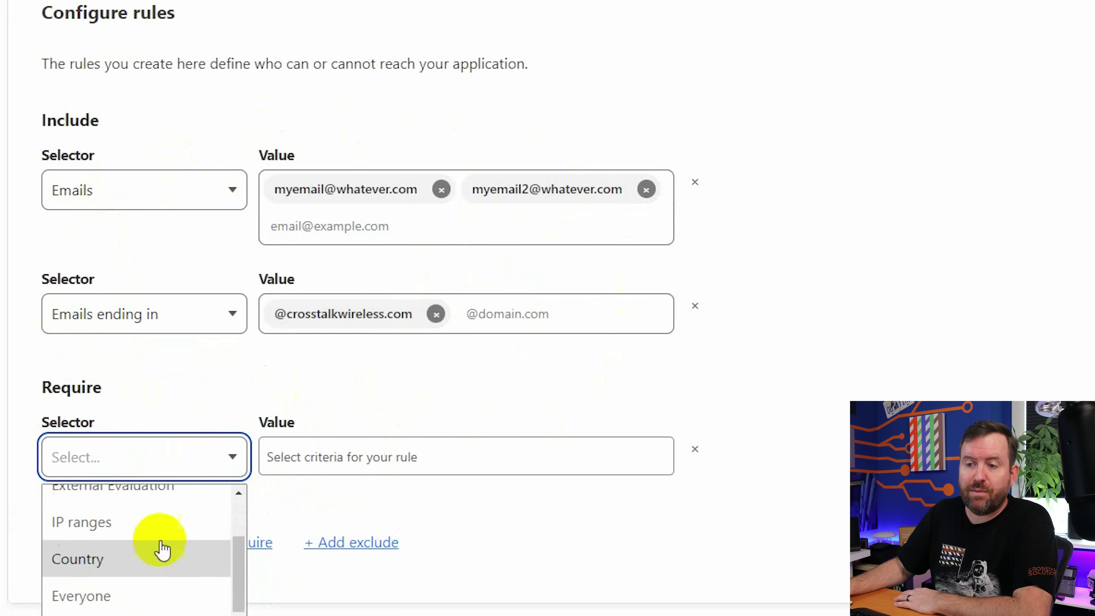
pyautogui.click(150, 479)
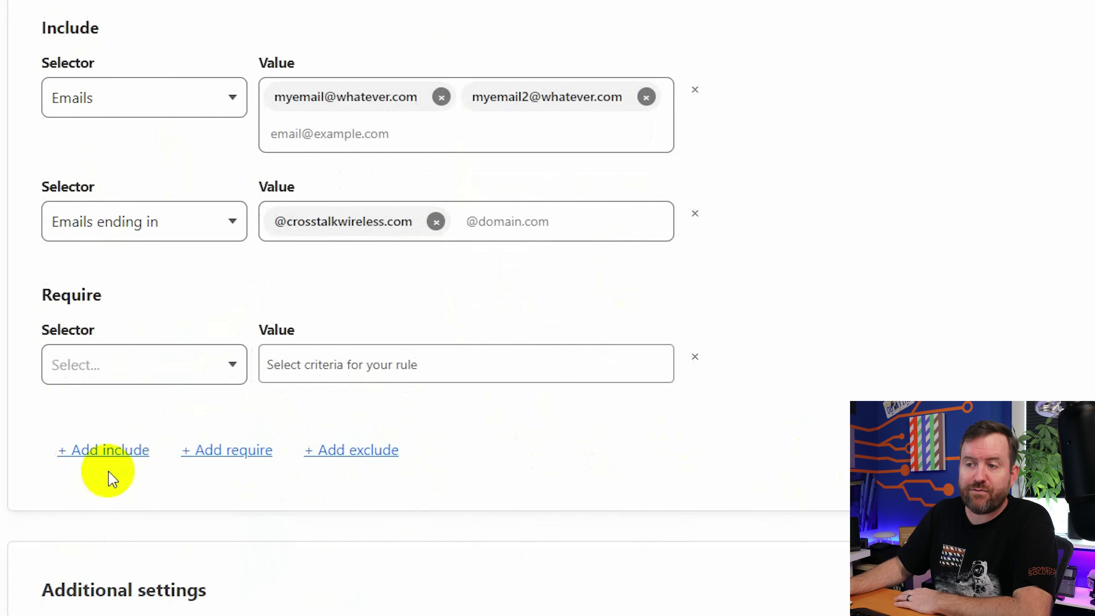
pyautogui.click(359, 367)
pyautogui.write('unit')
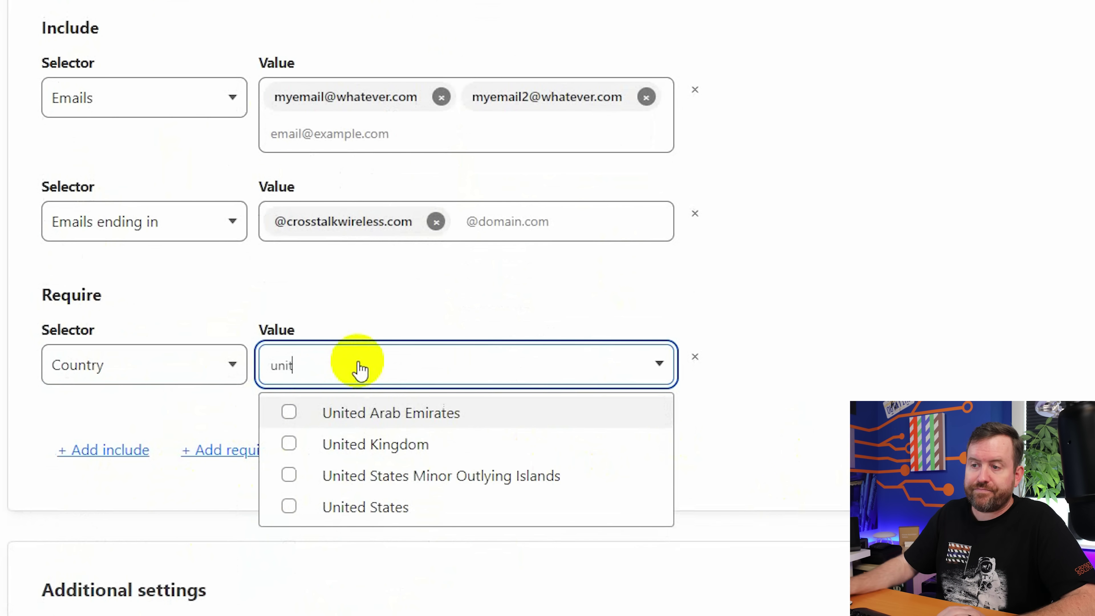
pyautogui.click(512, 508)
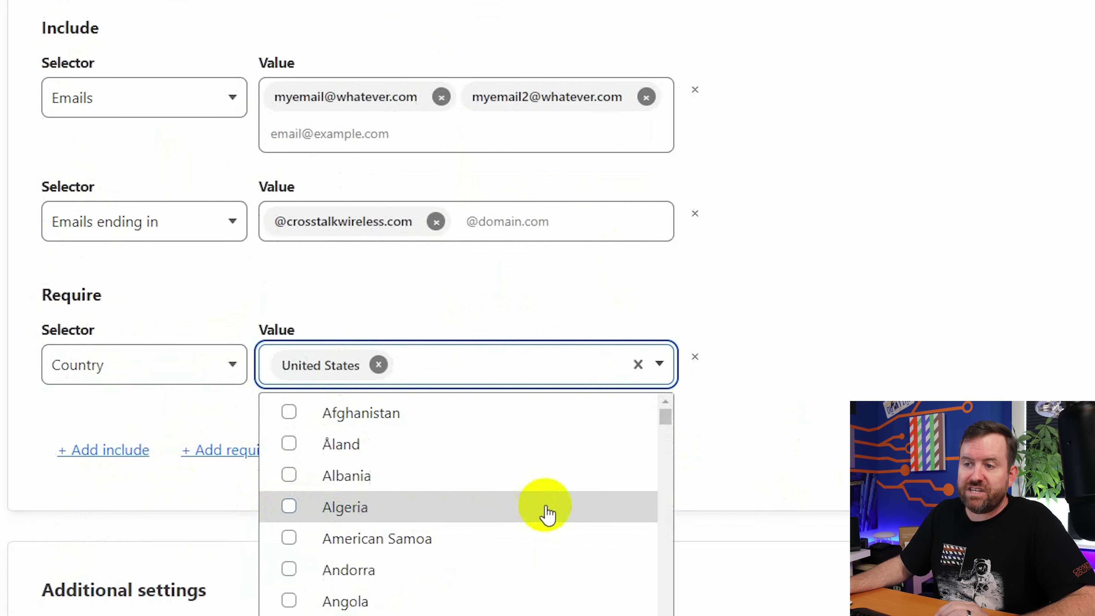
pyautogui.click(745, 524)
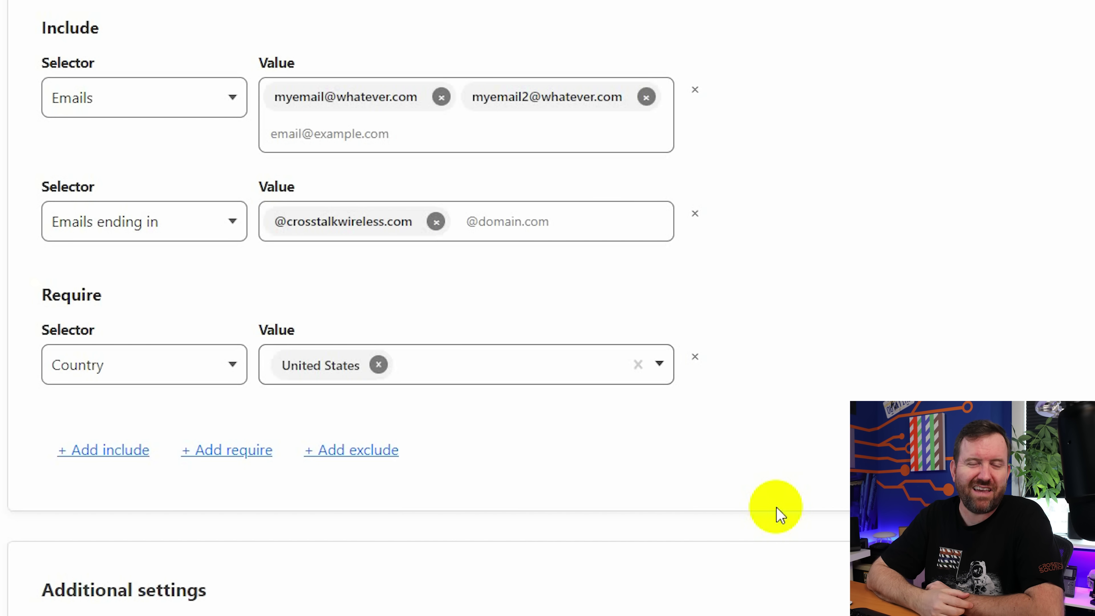
pyautogui.click(352, 450)
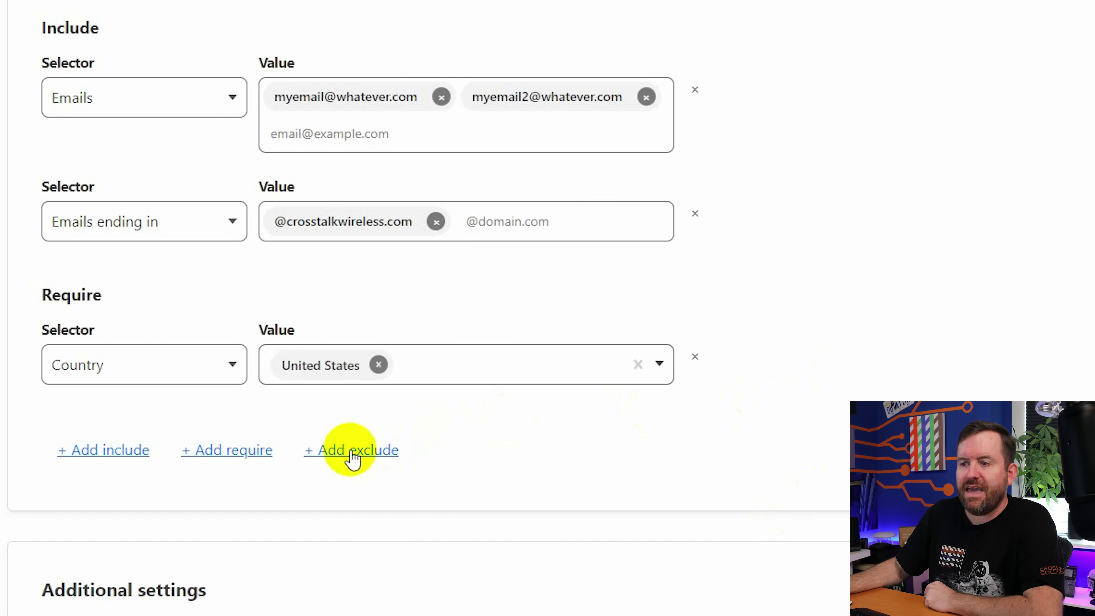
pyautogui.scroll(-2, 713, 443)
pyautogui.scroll(-3, 713, 443)
pyautogui.click(176, 250)
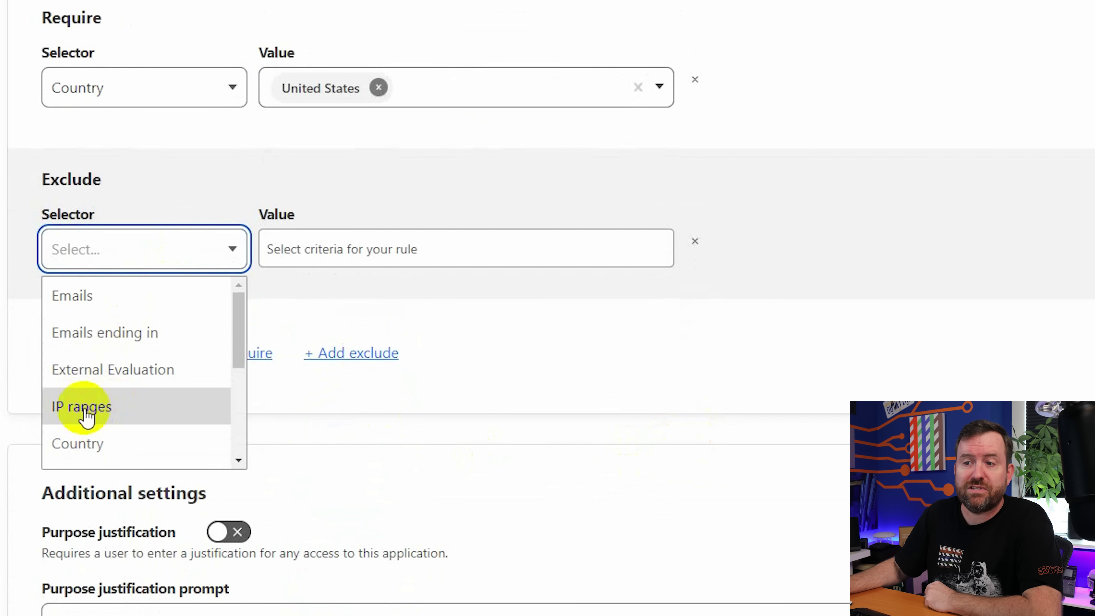
pyautogui.click(705, 269)
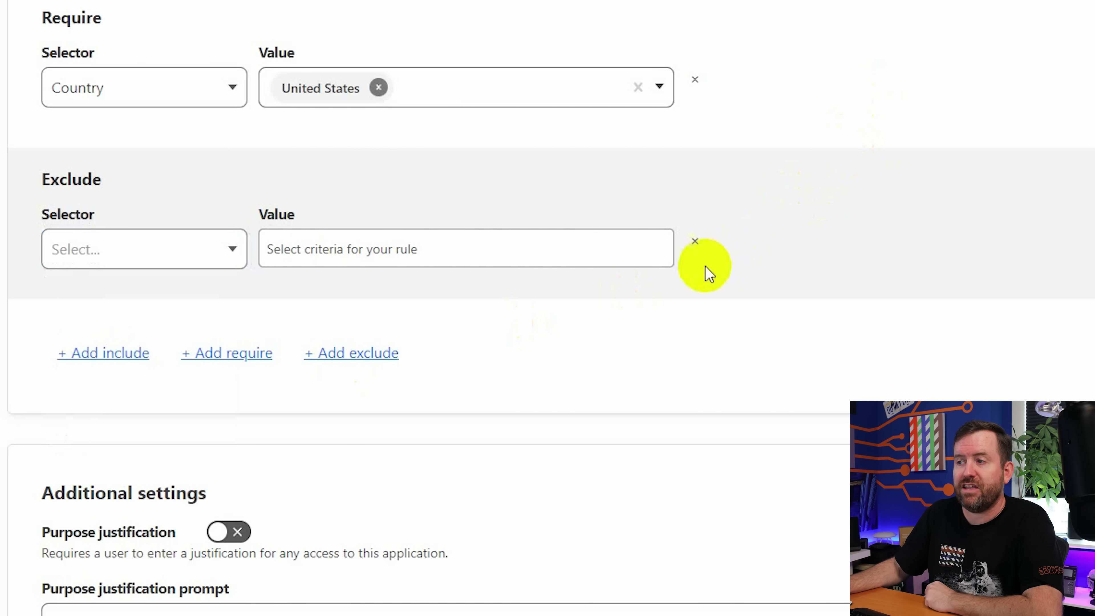
pyautogui.click(695, 242)
pyautogui.scroll(5, 837, 403)
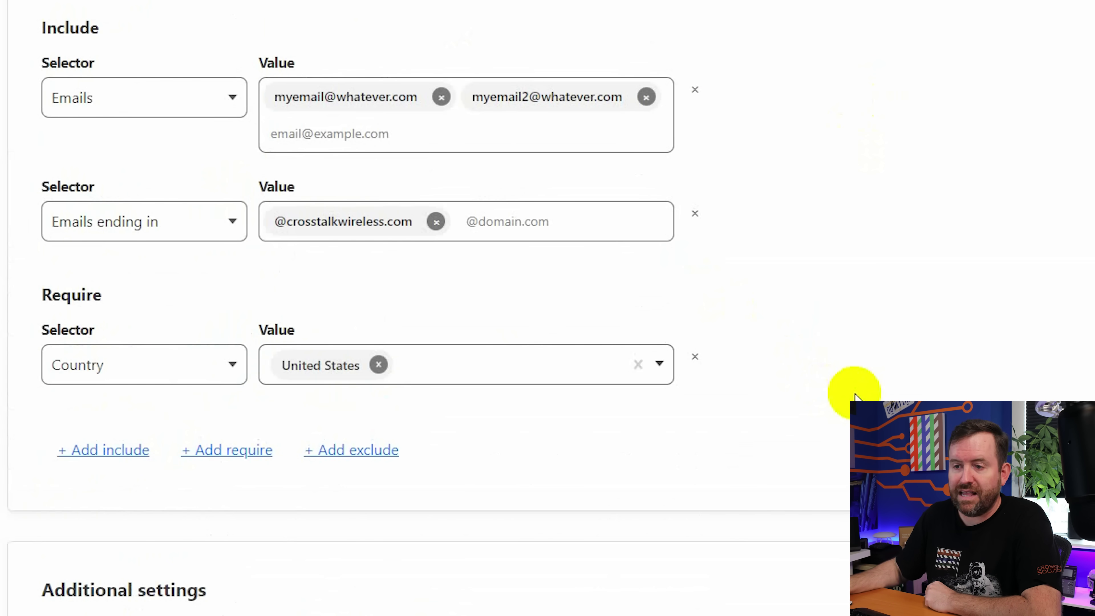
# Finish adding the application, leaving the policy's additional settings and the CORS and cookie settings at their defaults.
pyautogui.scroll(-3, 855, 396)
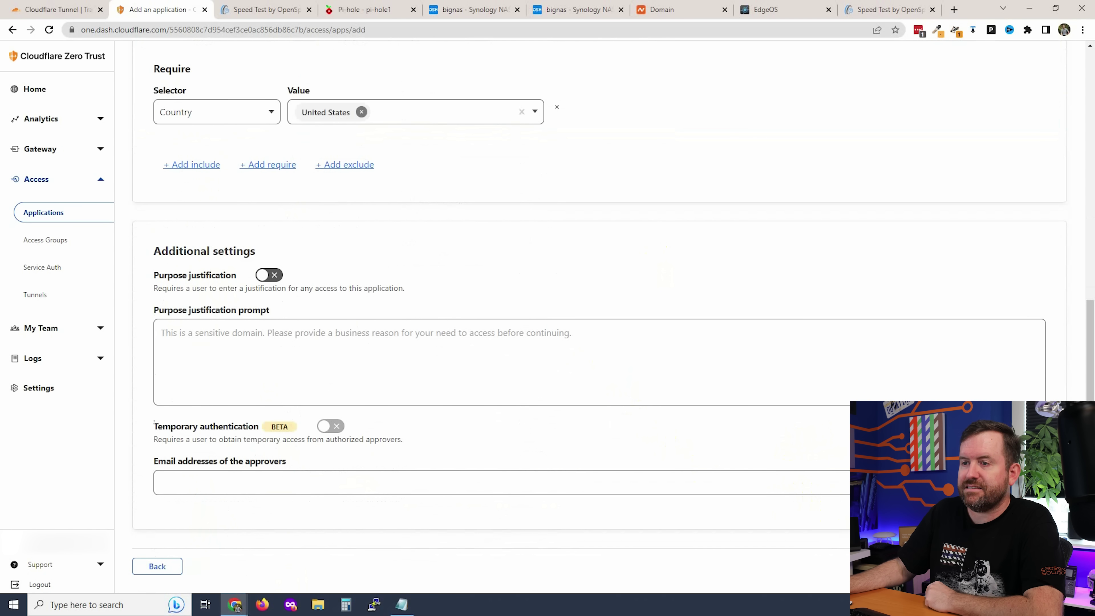
pyautogui.click(1035, 566)
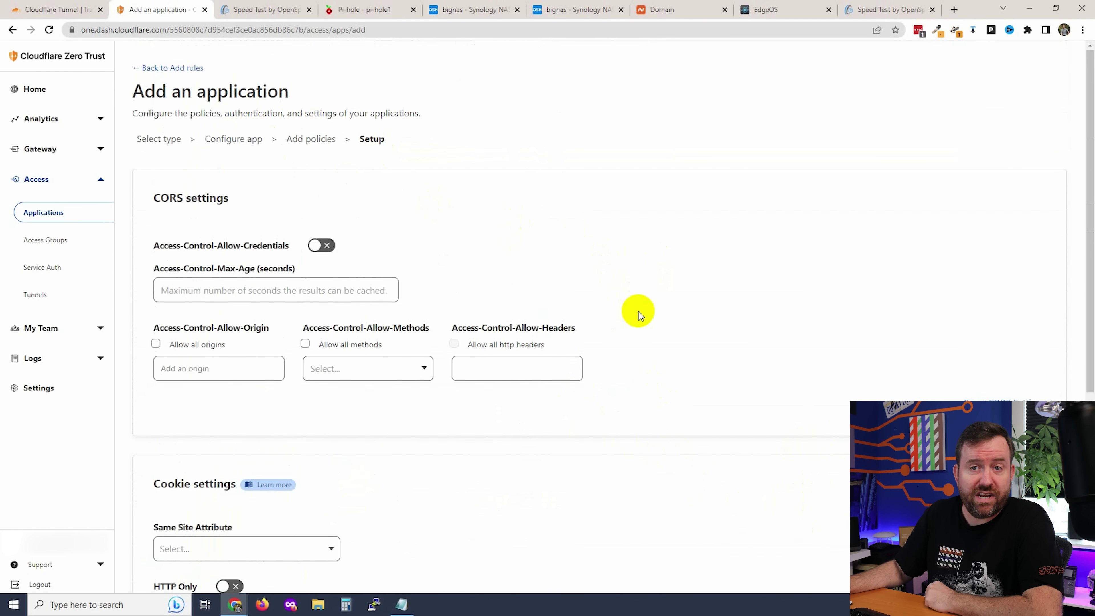
pyautogui.scroll(-6, 639, 315)
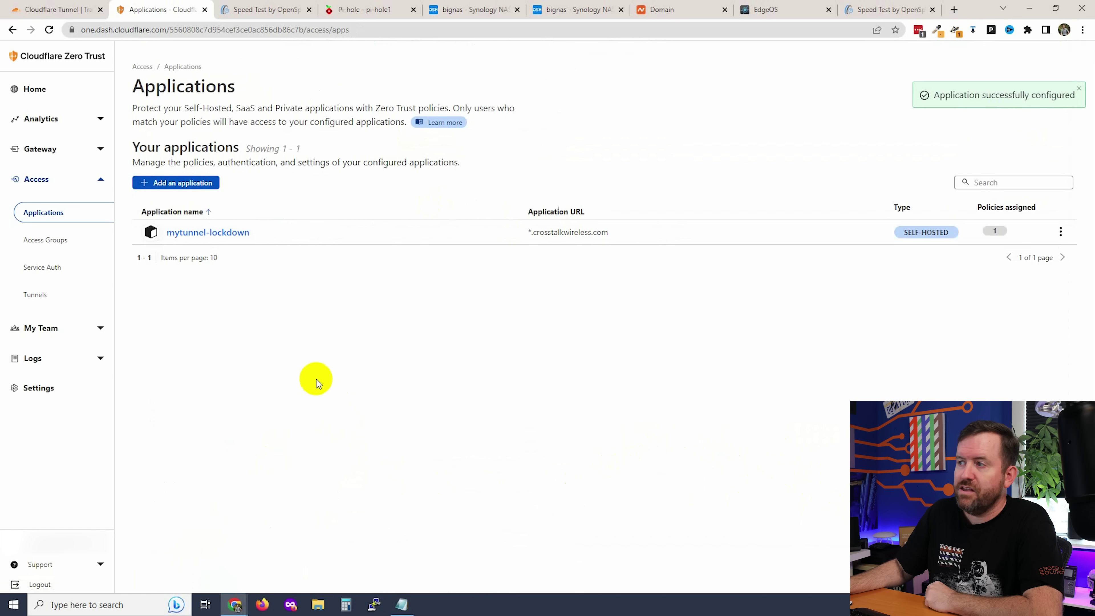
# Open the mytunnel-lockdown application's configuration and review its Default policy's action and rule assignments.
pyautogui.moveTo(991, 236)
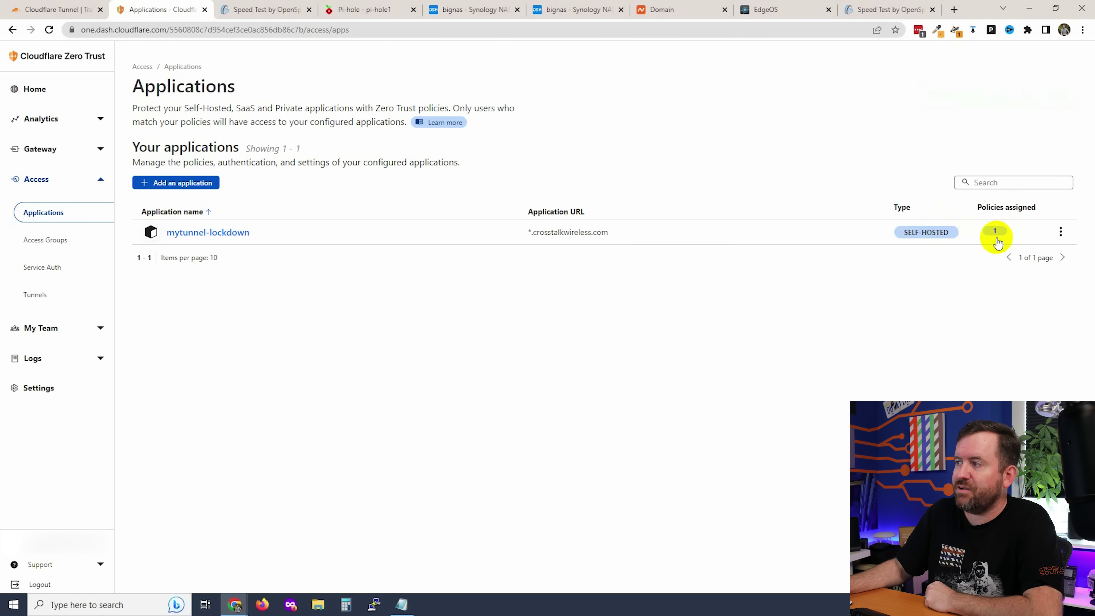
pyautogui.click(215, 232)
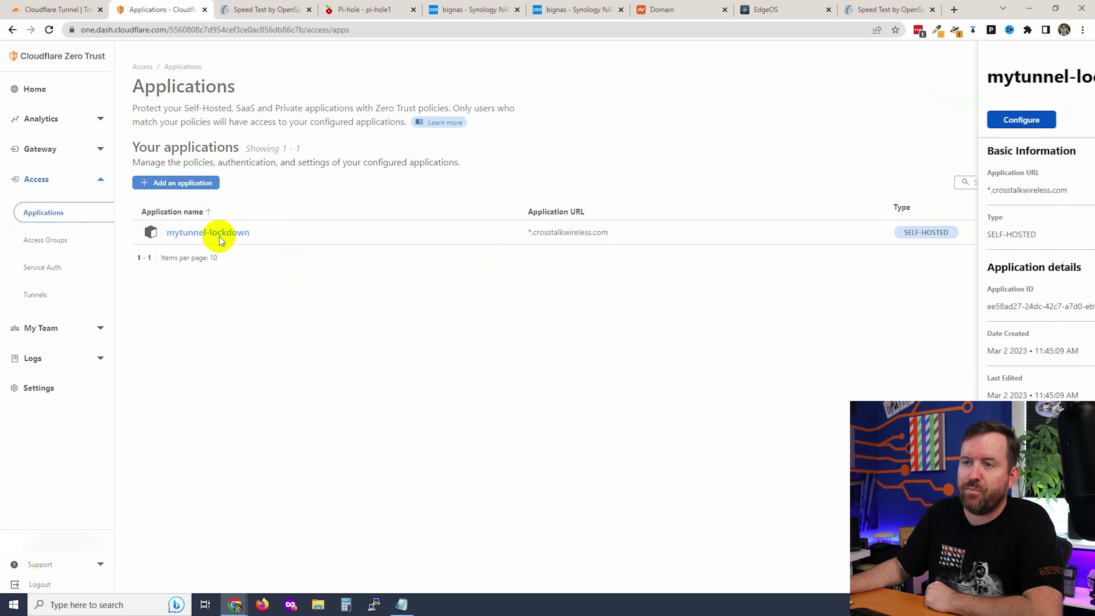
pyautogui.click(892, 121)
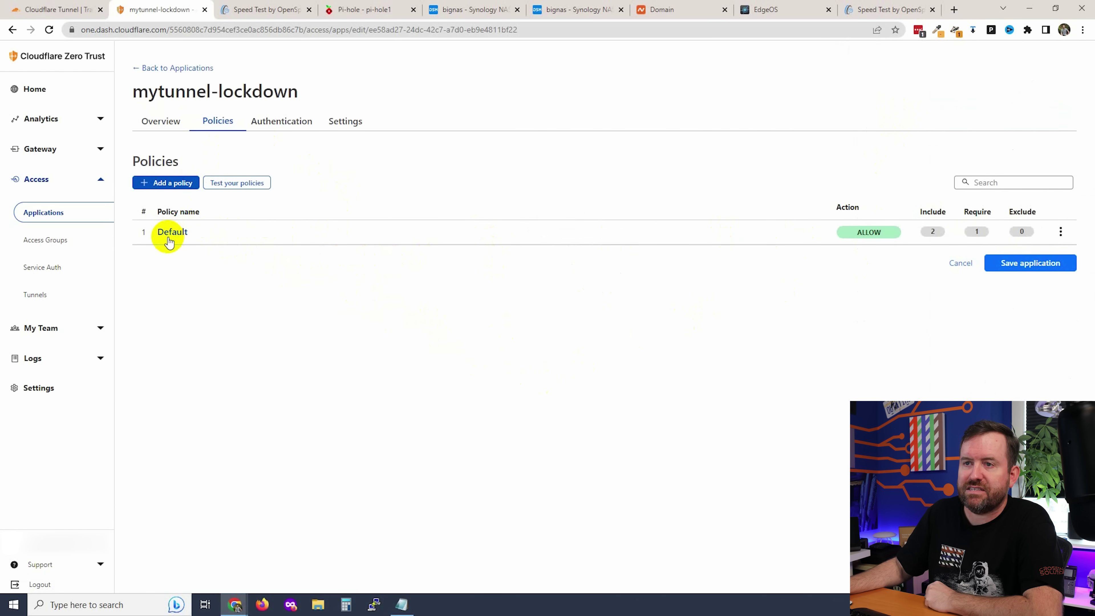
pyautogui.moveTo(924, 236)
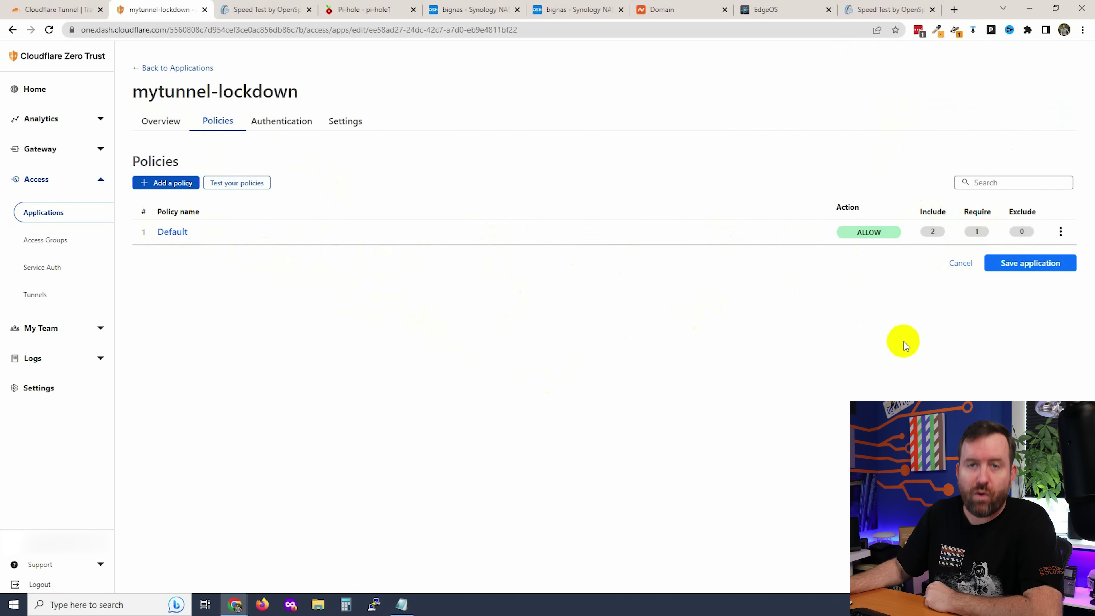
# Reload the speedtest.crosstalkwireless.com page and sign in to mytunnel-lockdown with an allowed email address and the emailed login code.
pyautogui.click(302, 11)
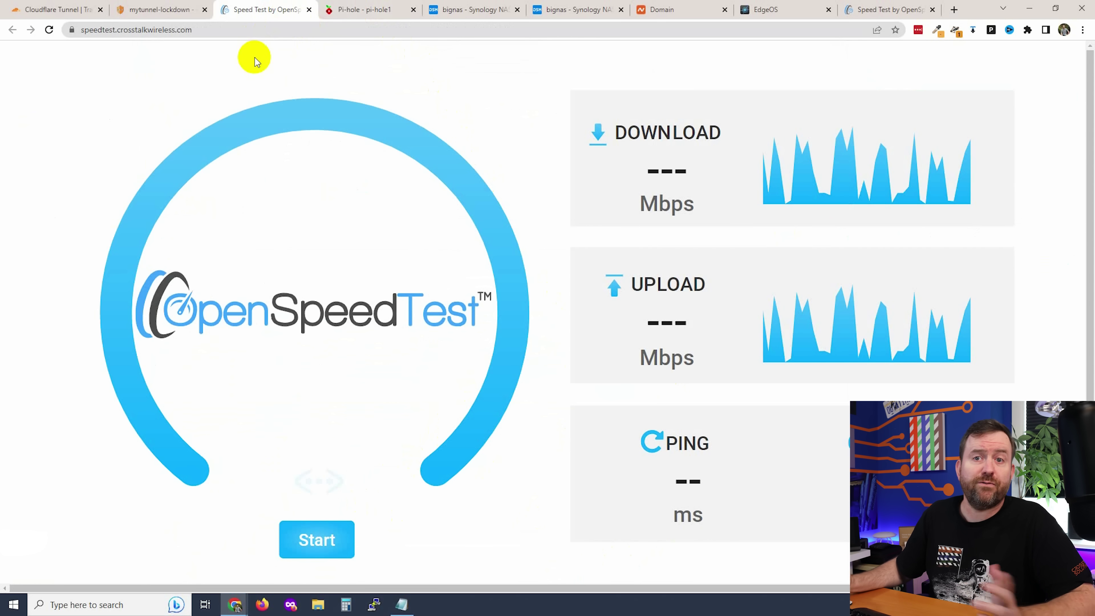
pyautogui.press('F5')
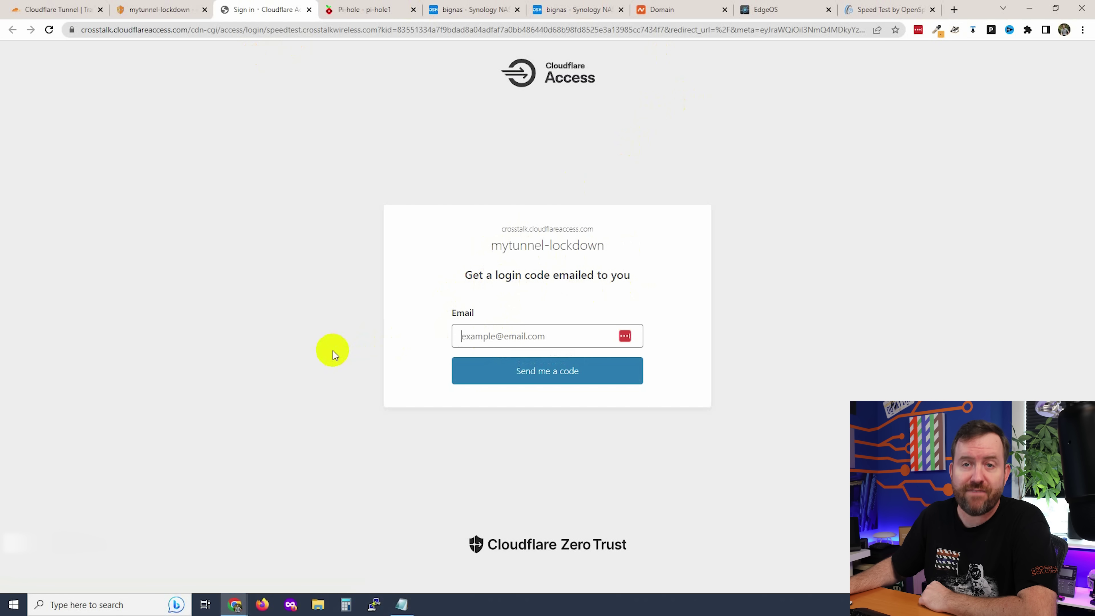
pyautogui.click(489, 335)
pyautogui.click(547, 379)
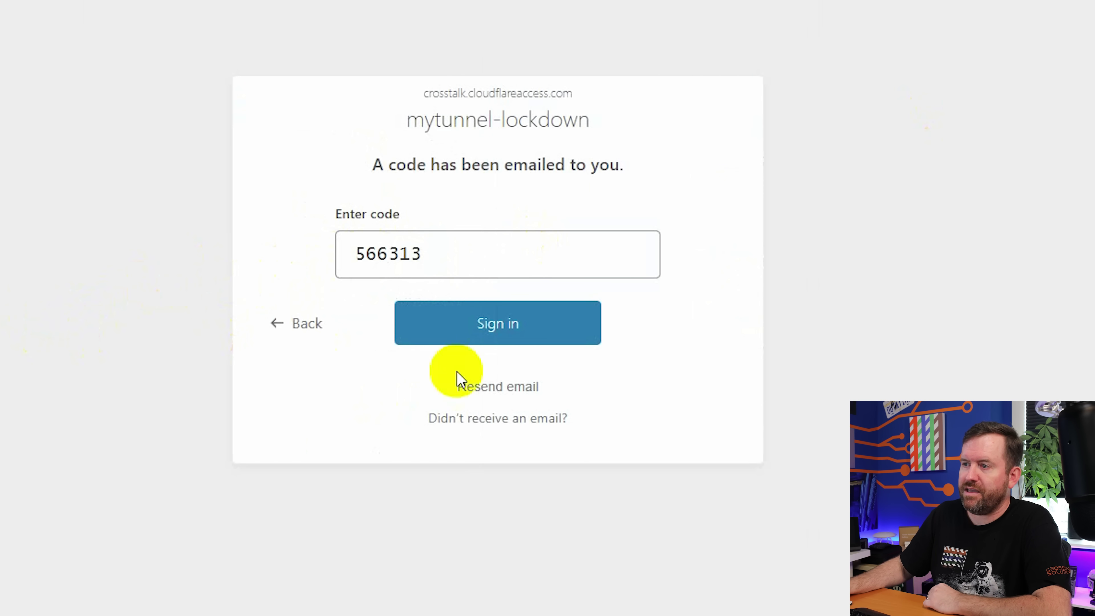
pyautogui.click(489, 323)
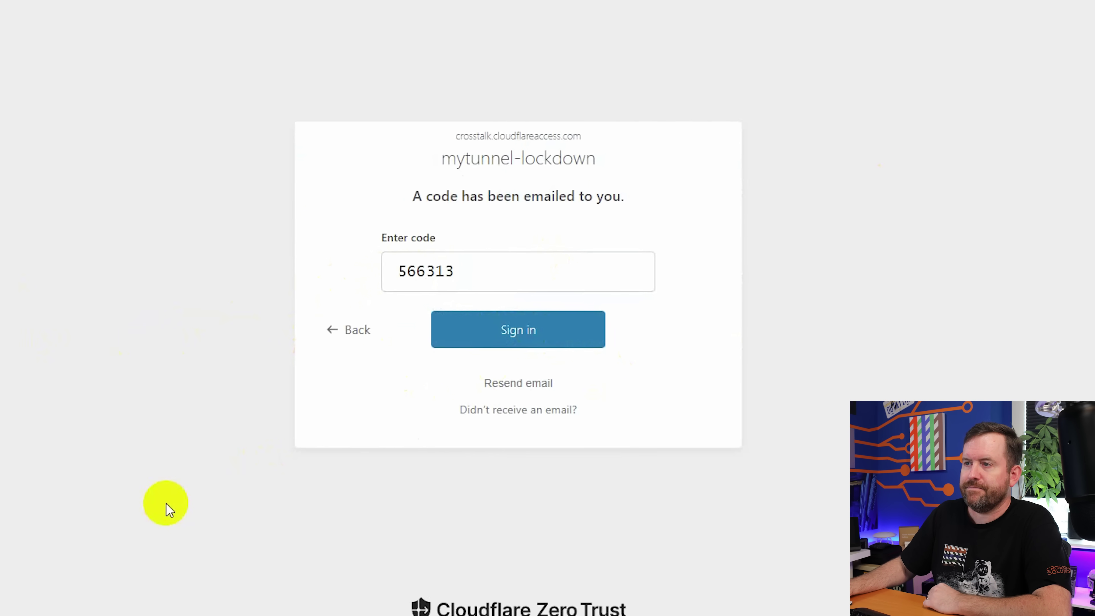